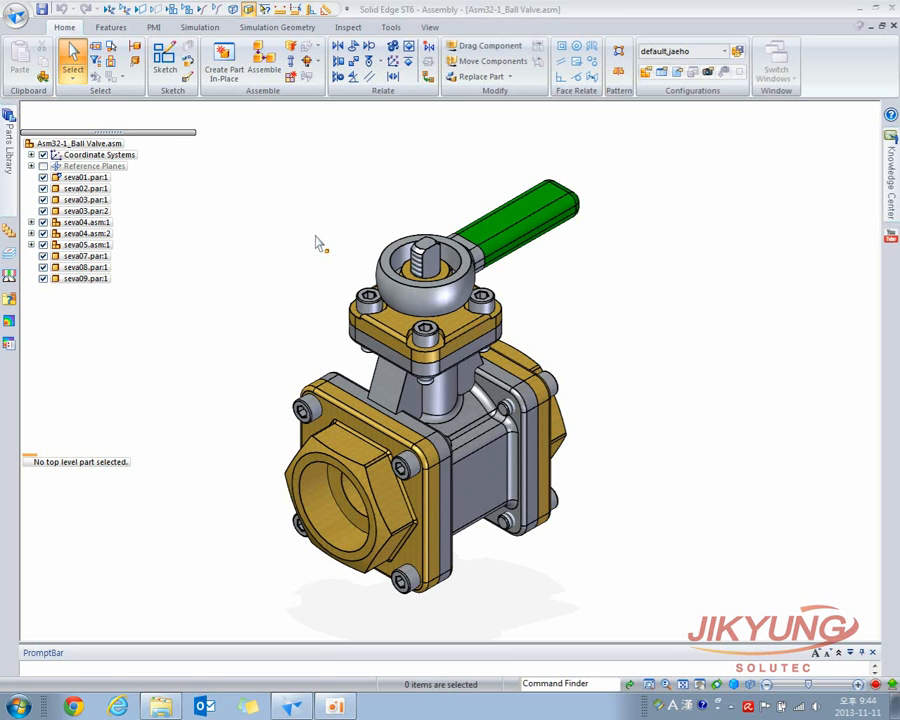
Open the Explode-Render-Animate (ERA) environment for the ball valve assembly.
left_click(393, 29)
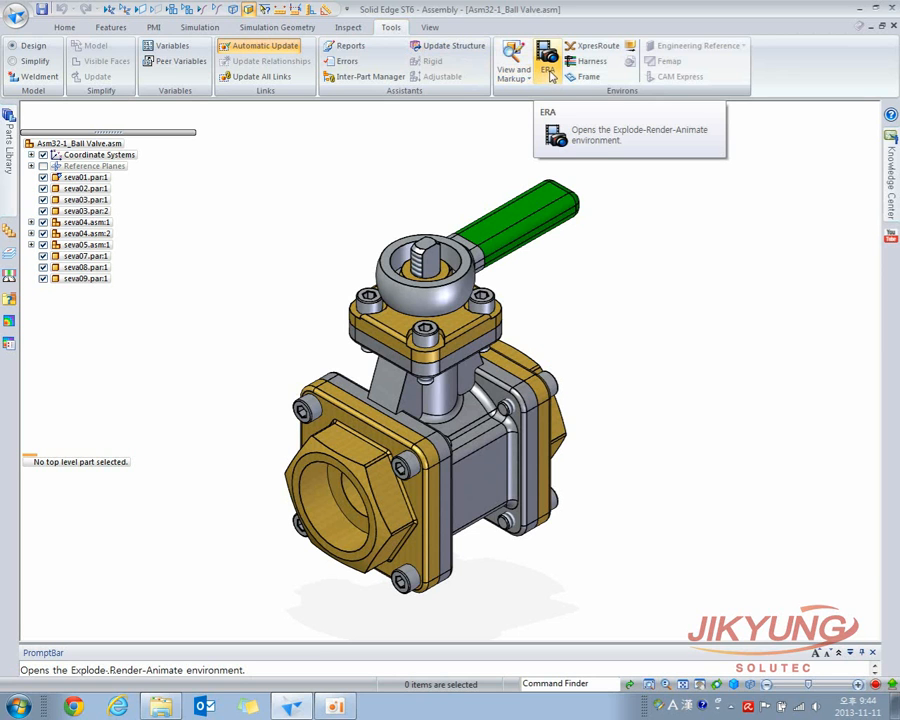
left_click(548, 72)
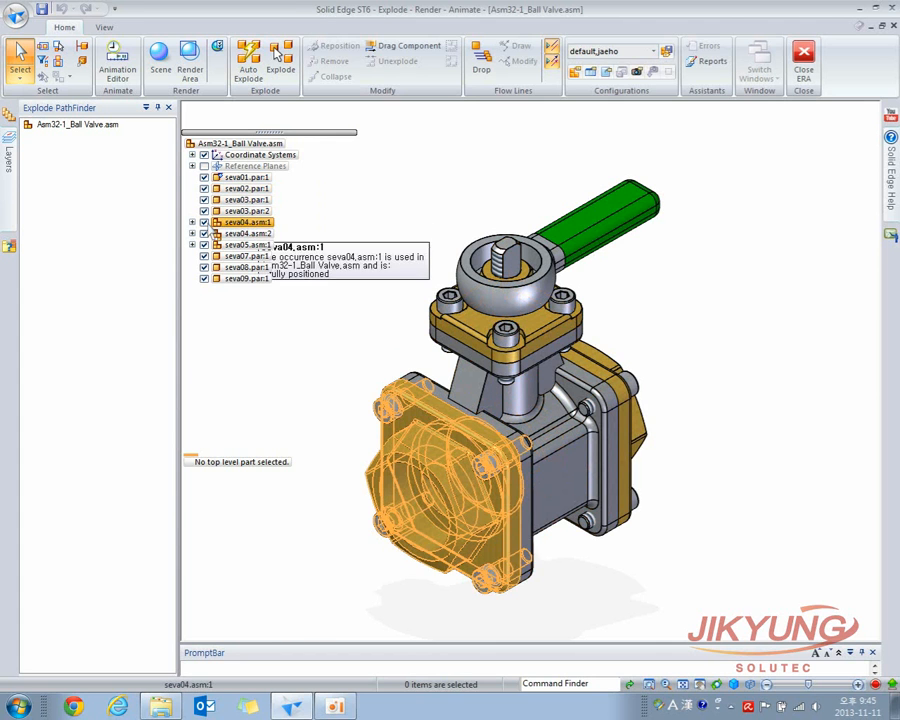
Inspect the contents of subassemblies seva04.asm:1 and seva05.asm:1 and the assembly relationships of seva02.par:1.
left_click(192, 222)
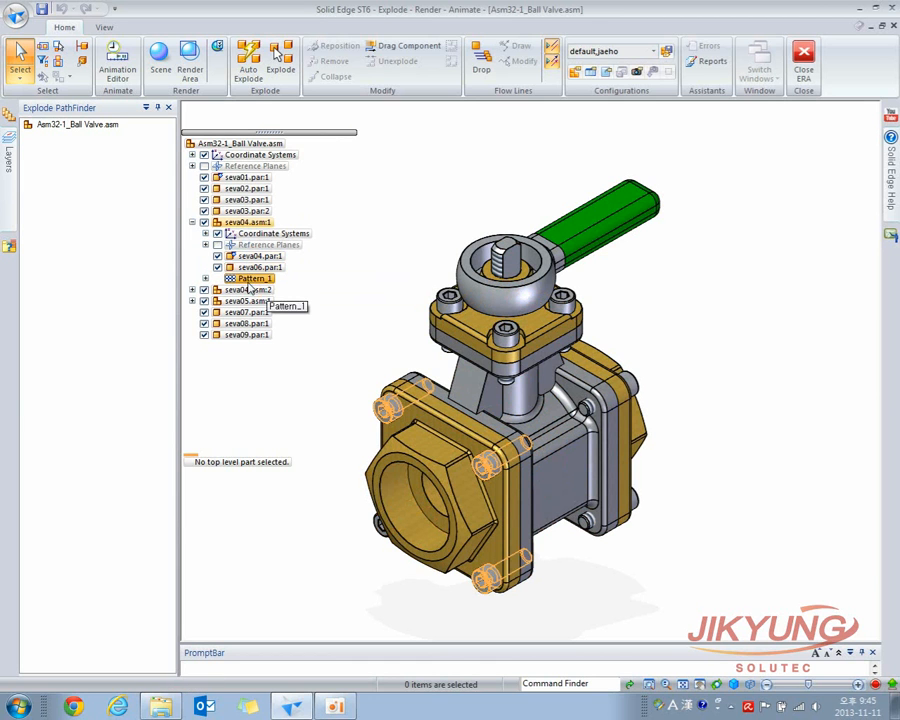
left_click(192, 222)
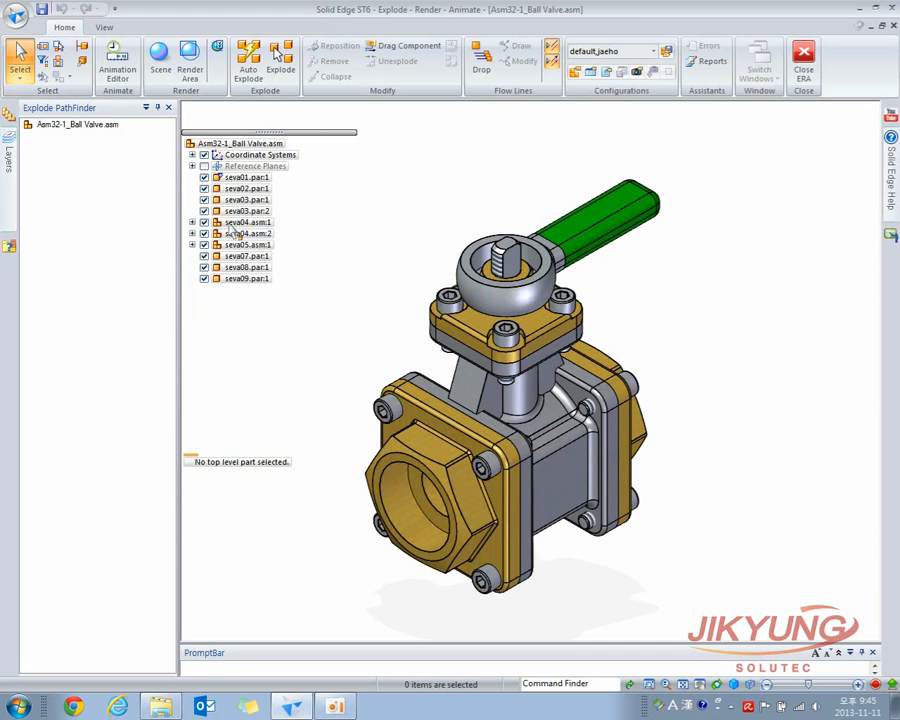
left_click(192, 245)
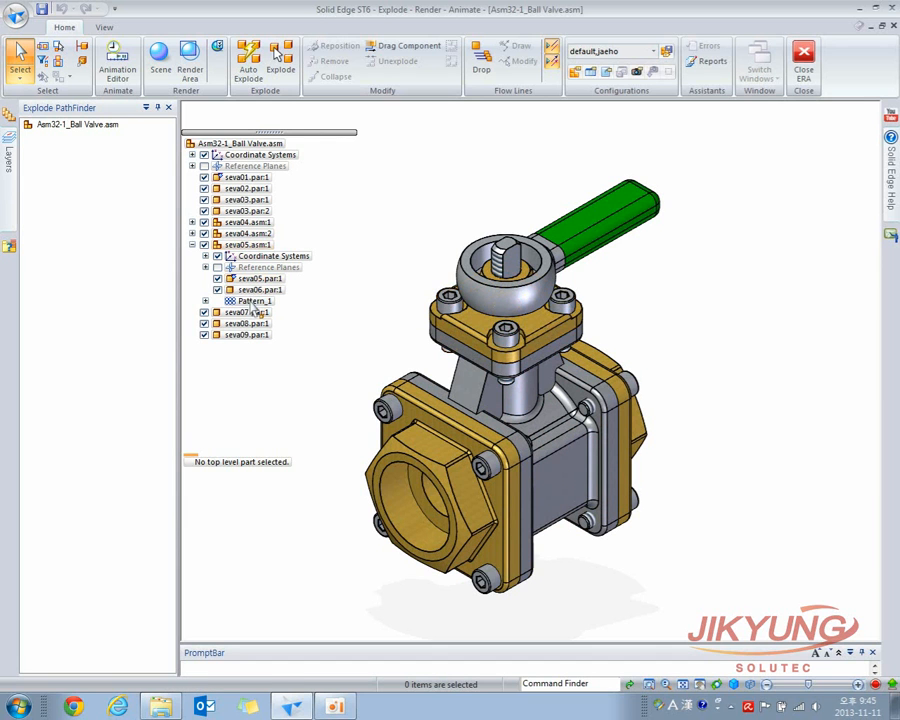
left_click(192, 244)
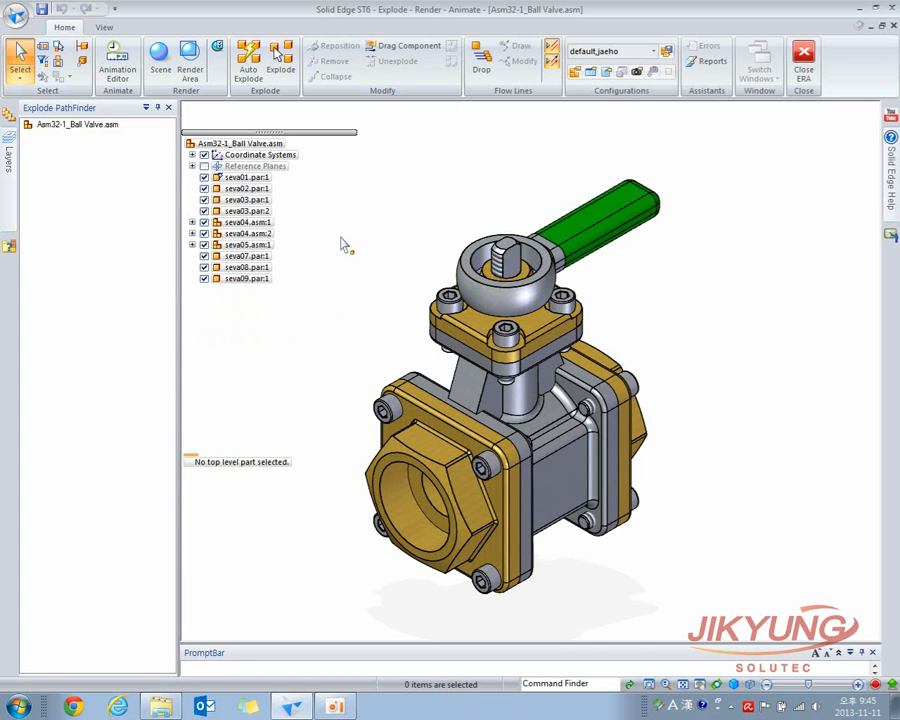
left_click(246, 188)
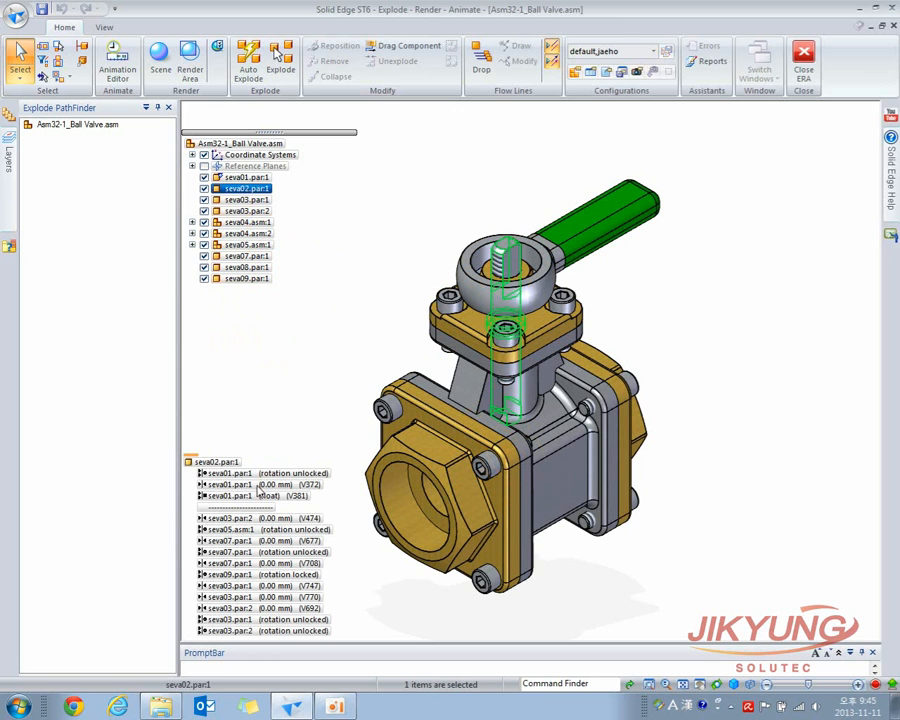
left_click(345, 235)
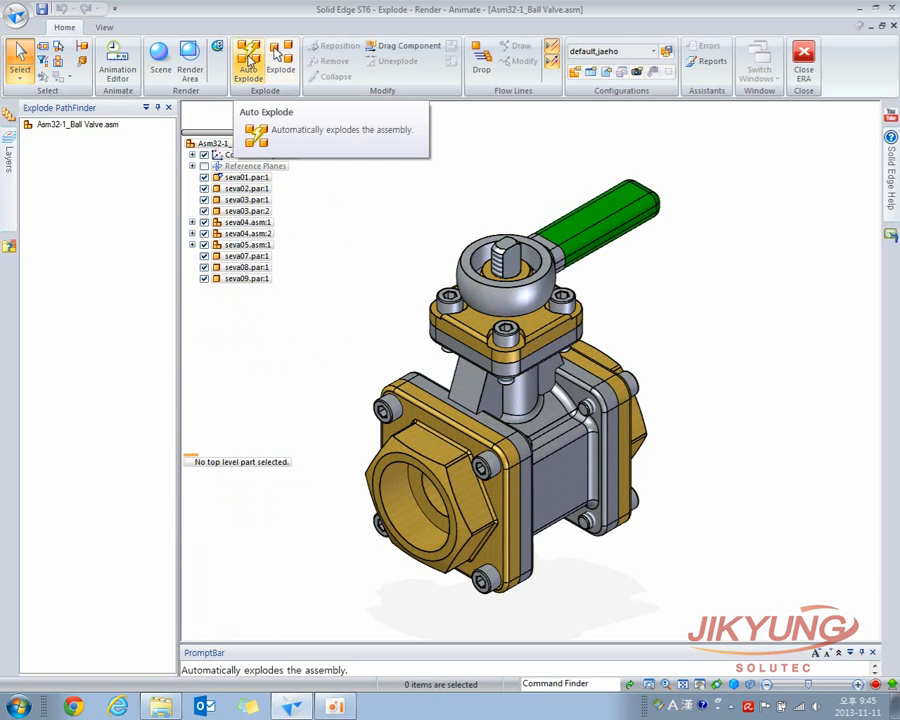
Auto Explode the top-level assembly with automatic spread distance, keeping the subassemblies bound.
left_click(249, 62)
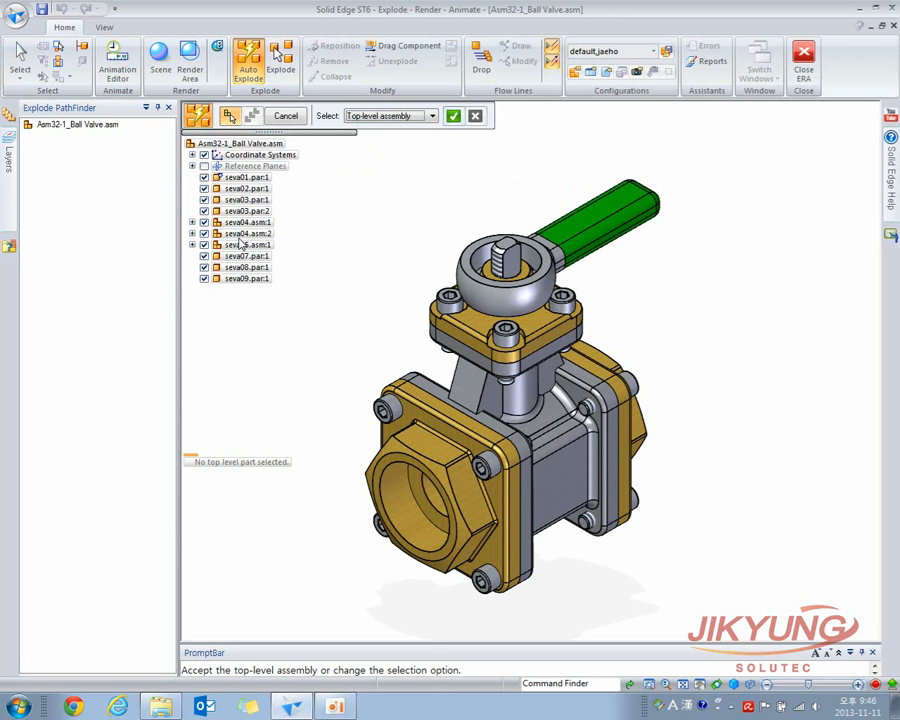
left_click(192, 222)
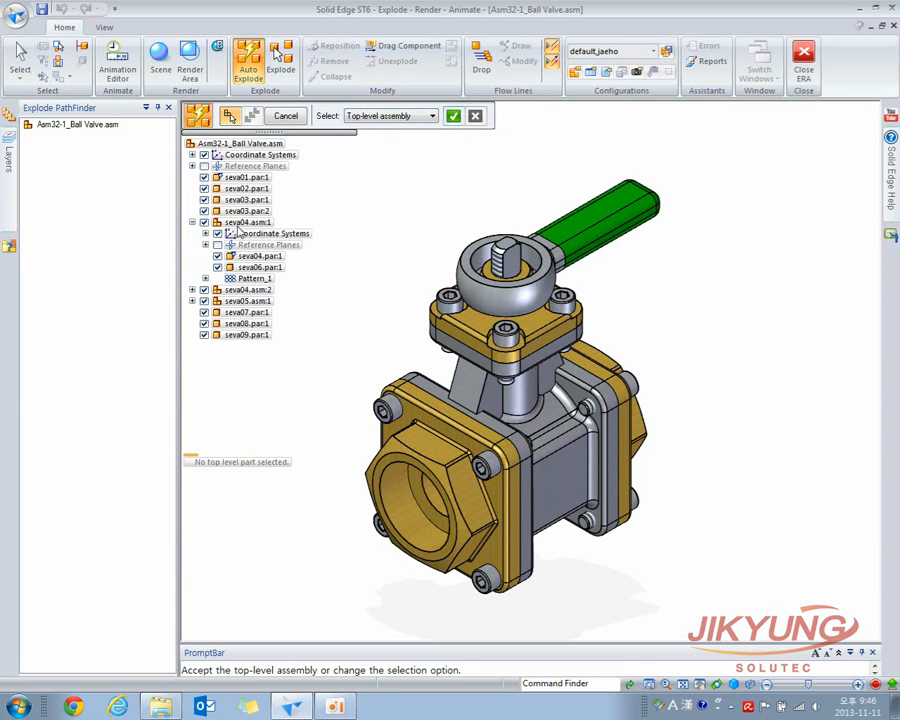
left_click(193, 223)
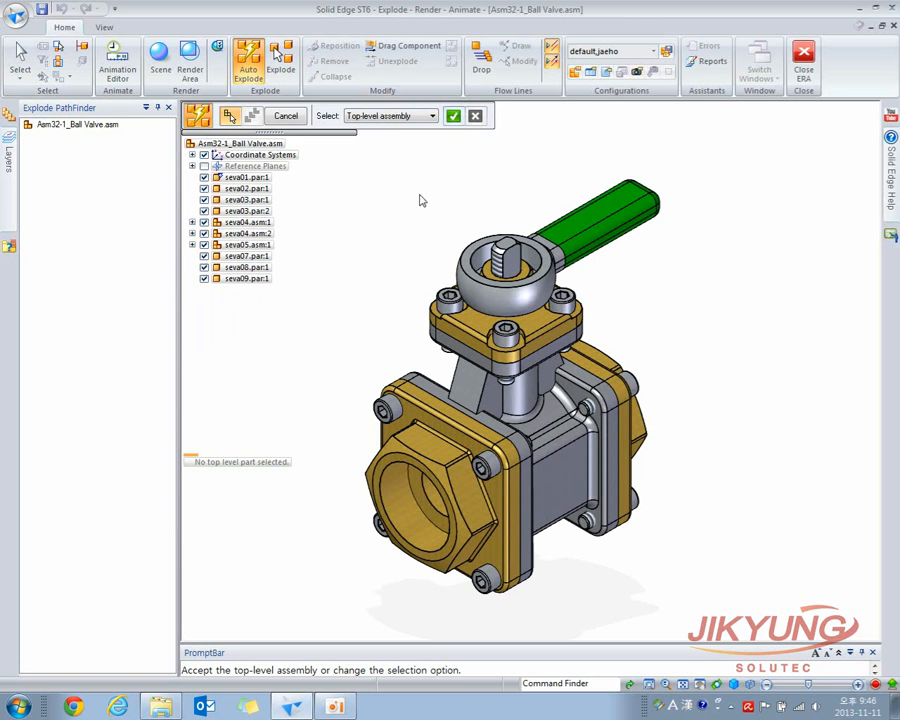
left_click(453, 118)
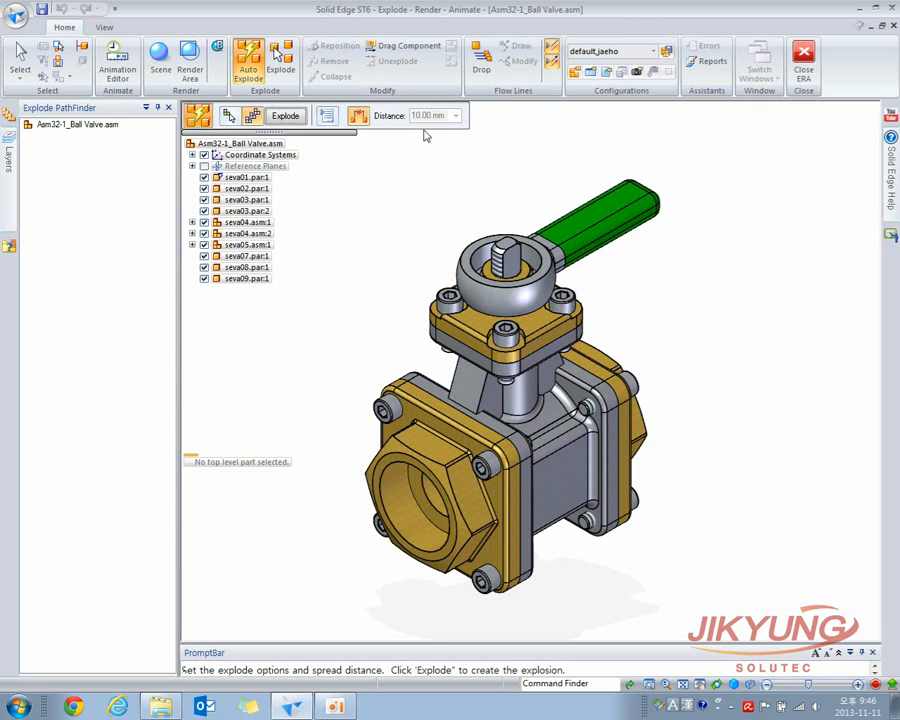
left_click(359, 117)
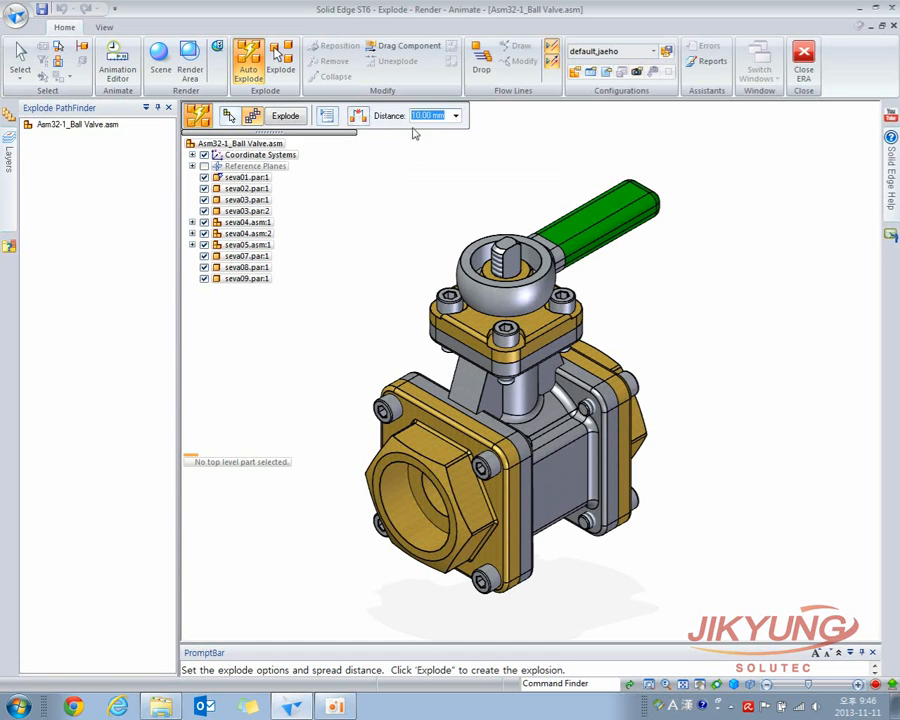
left_click(358, 116)
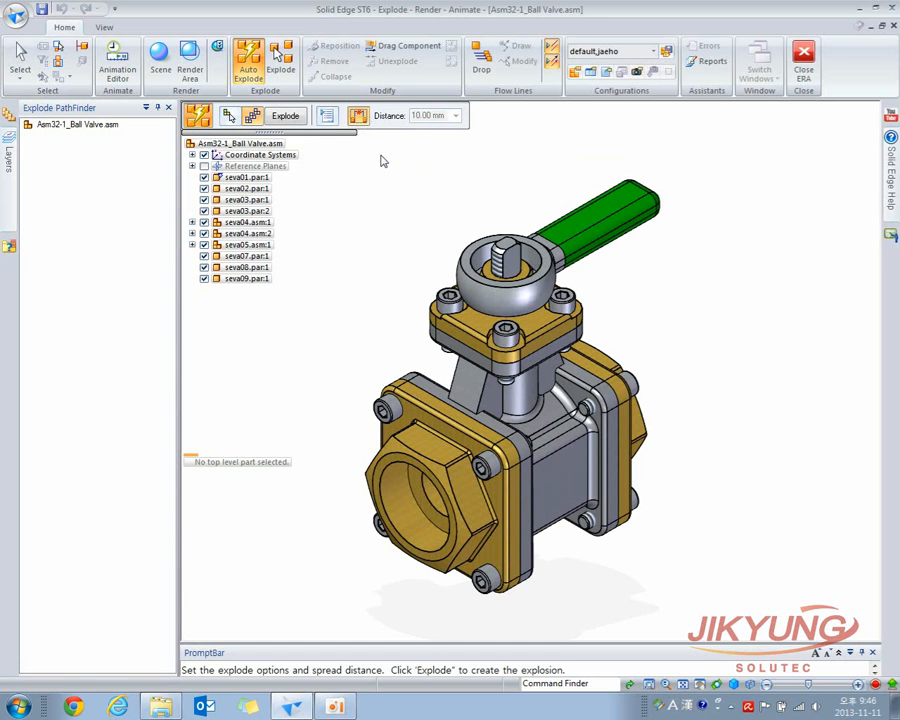
left_click(285, 115)
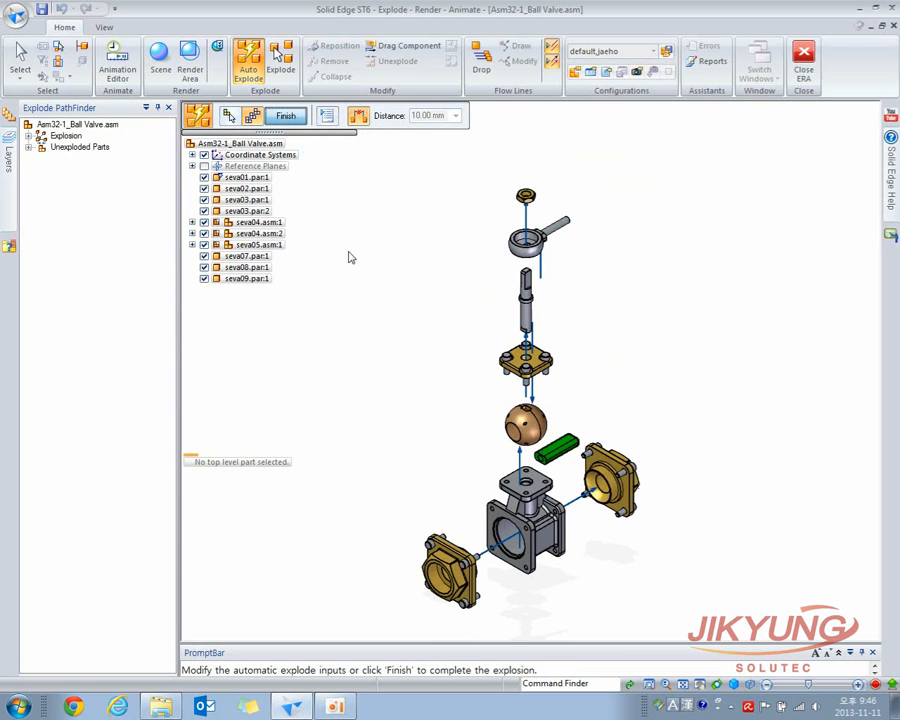
Explode the subassemblies seva04.asm:1, seva04.asm:2 and seva05.asm:1 with automatic spread distance and finish the explosion.
middle_click_drag(409, 329, 380, 288)
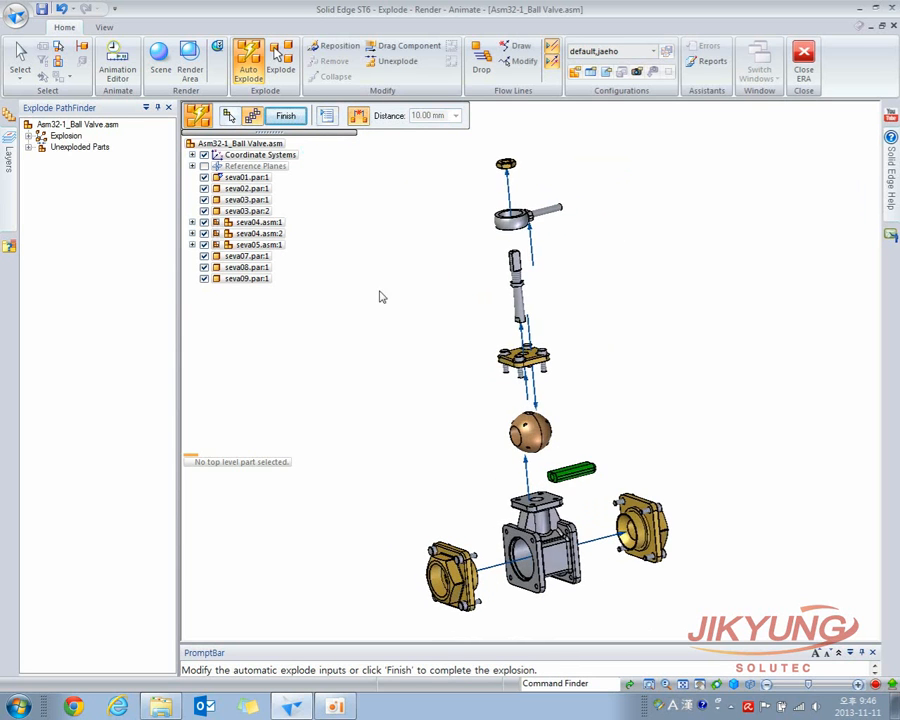
scroll(538, 584, "up", 3)
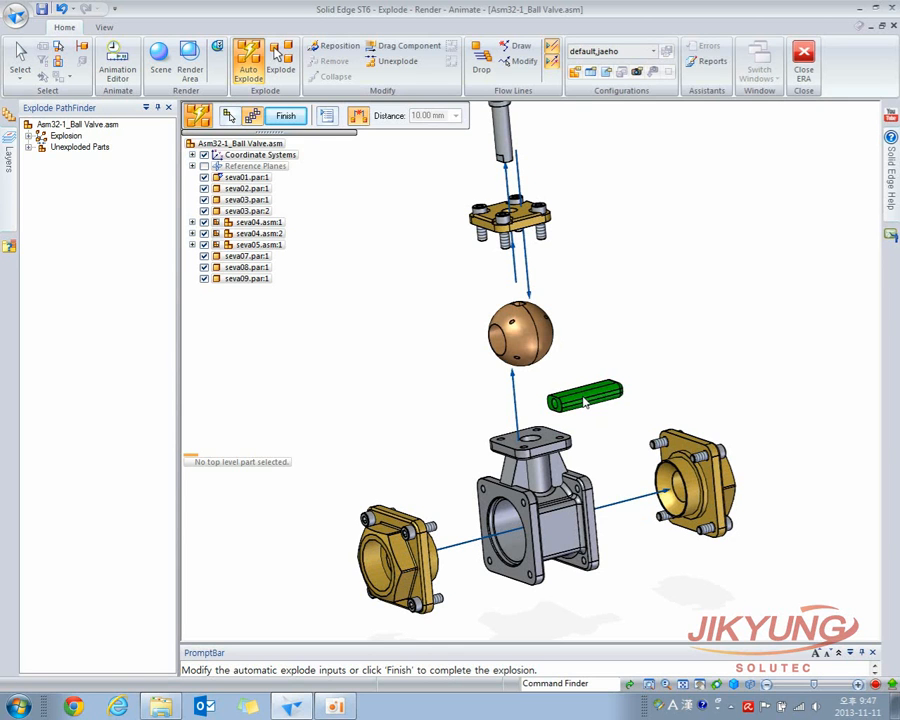
scroll(585, 402, "down", 3)
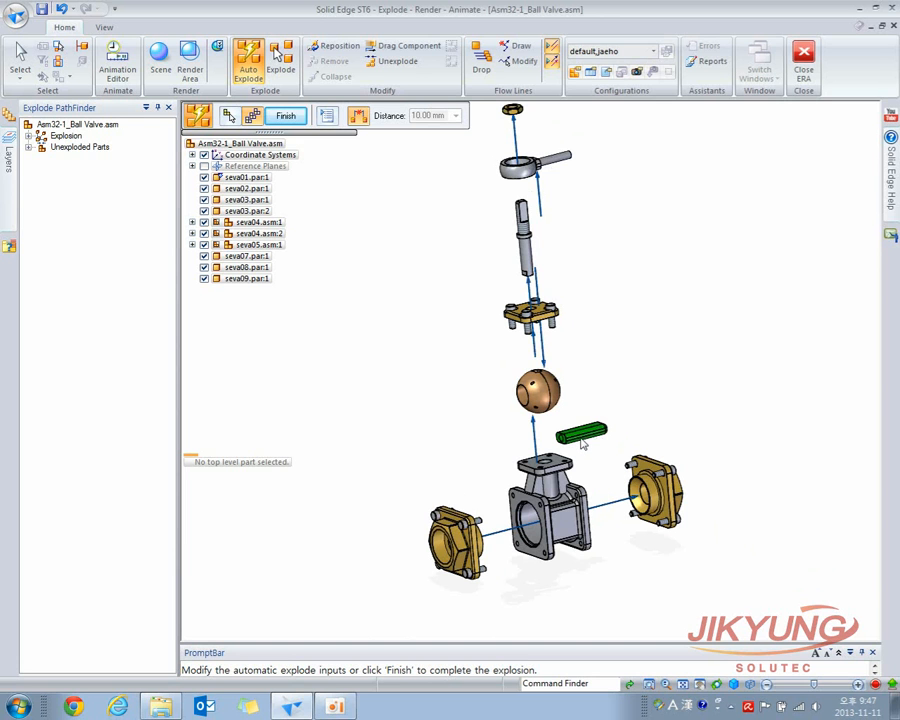
middle_click_drag(588, 410, 594, 381)
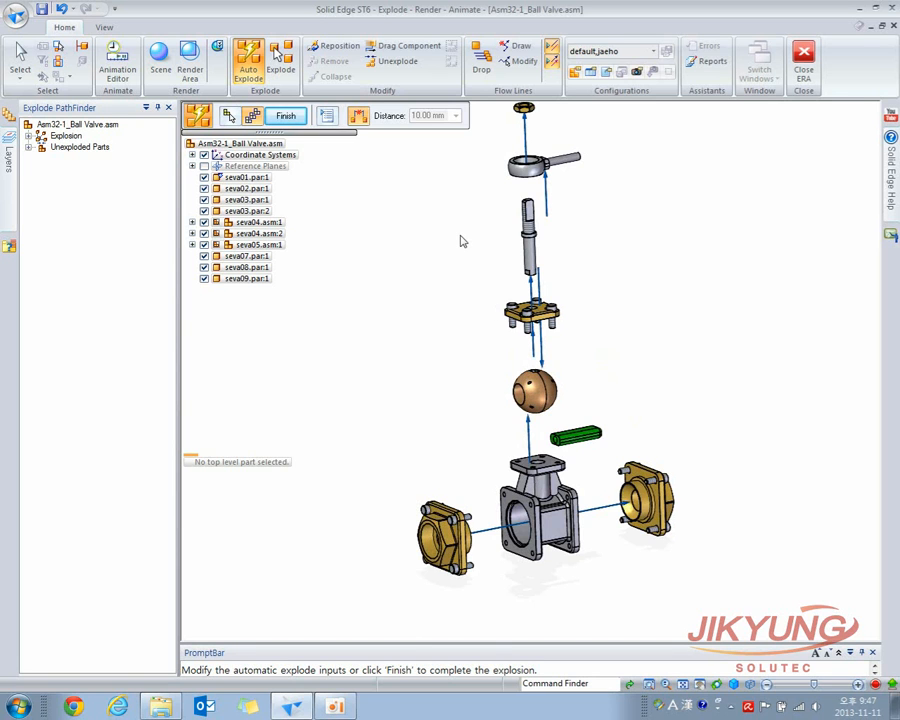
middle_click_drag(450, 255, 426, 281)
left_click(229, 116)
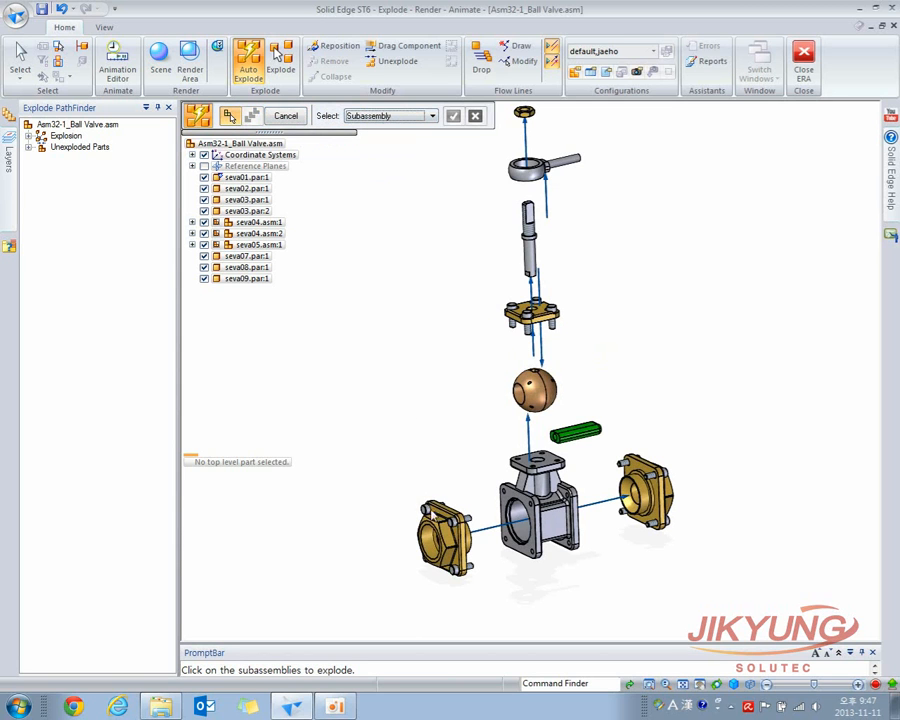
left_click(445, 535)
left_click(645, 495)
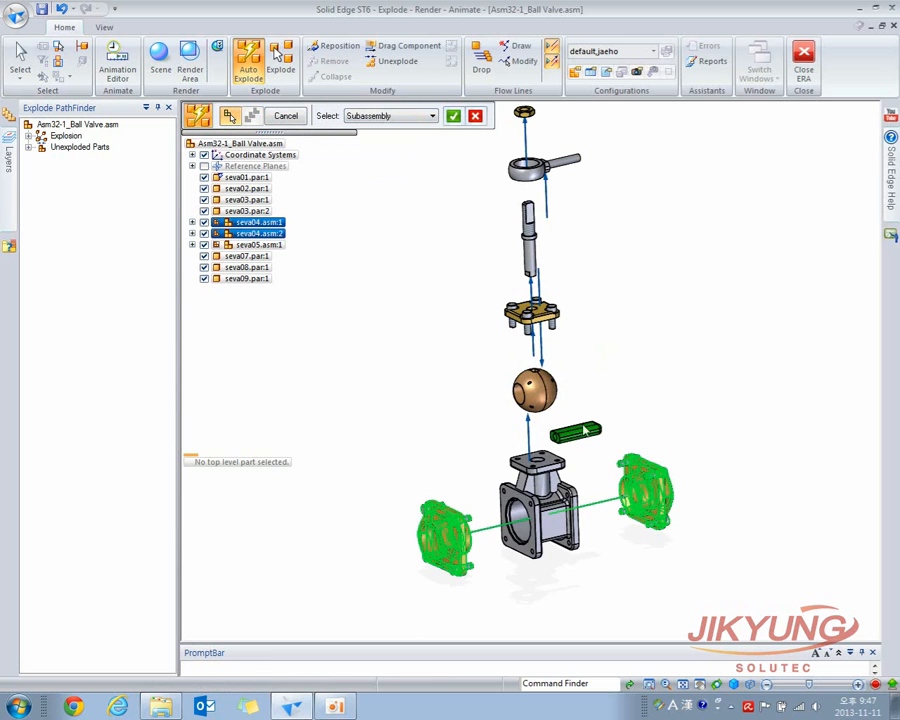
left_click(535, 320)
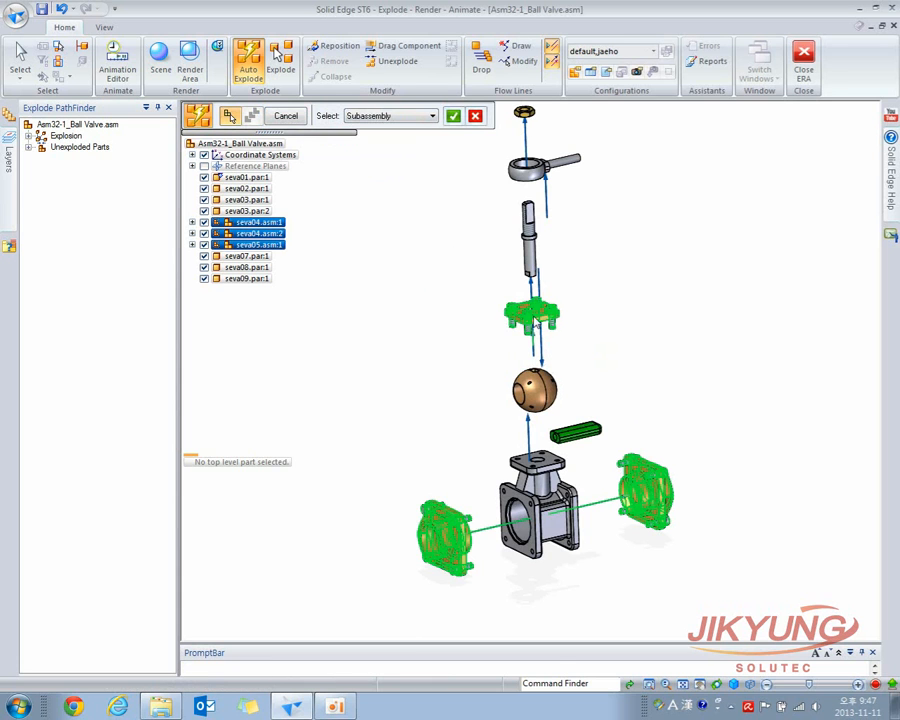
left_click(453, 116)
left_click(285, 116)
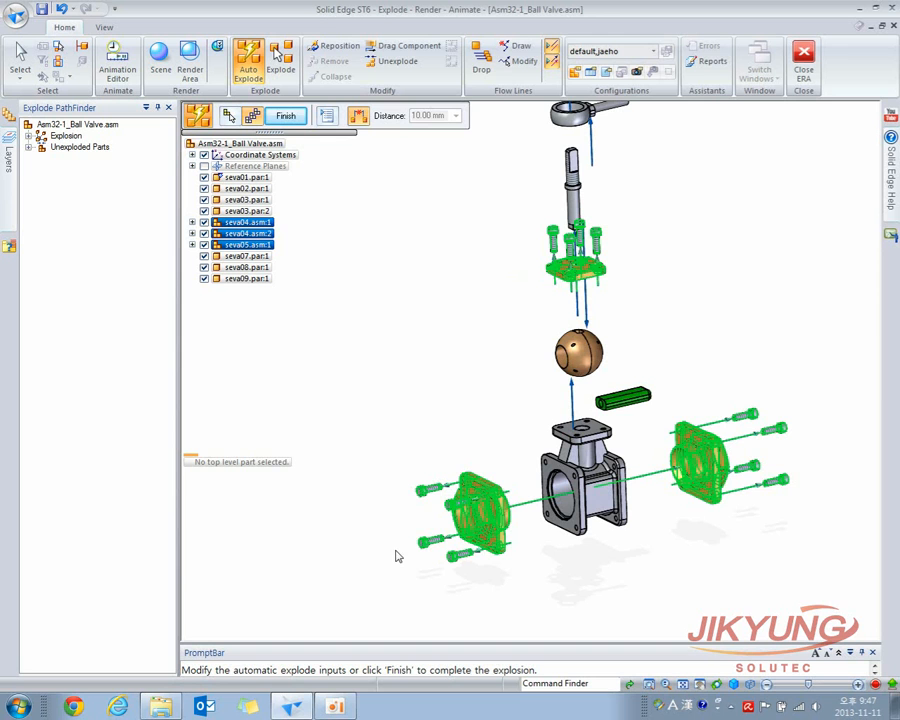
left_click(286, 115)
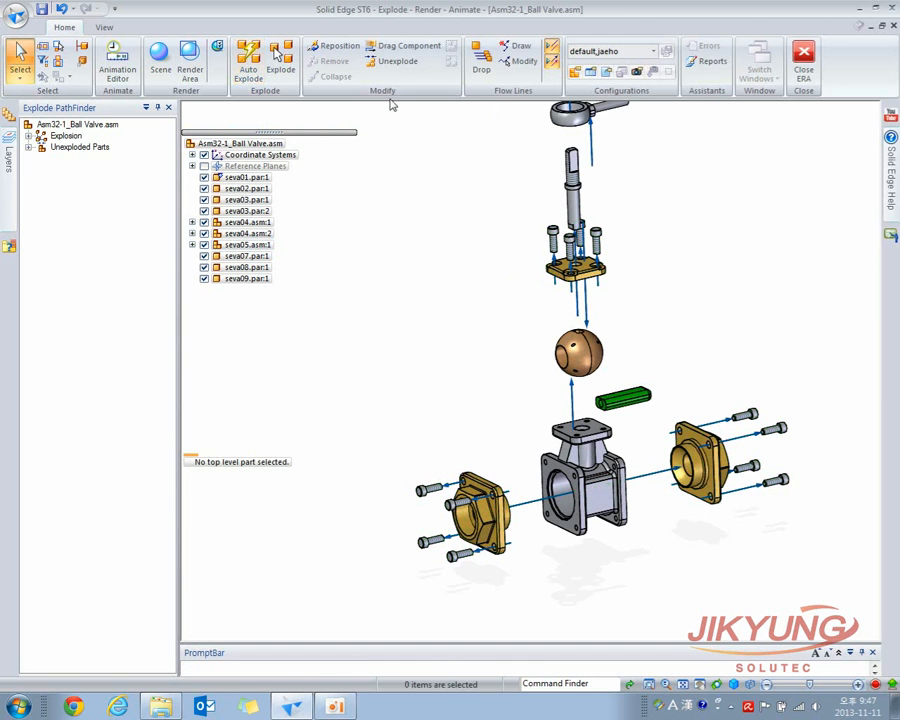
Unexplode the assembly, accepting deletion of the current explosion.
left_click(396, 62)
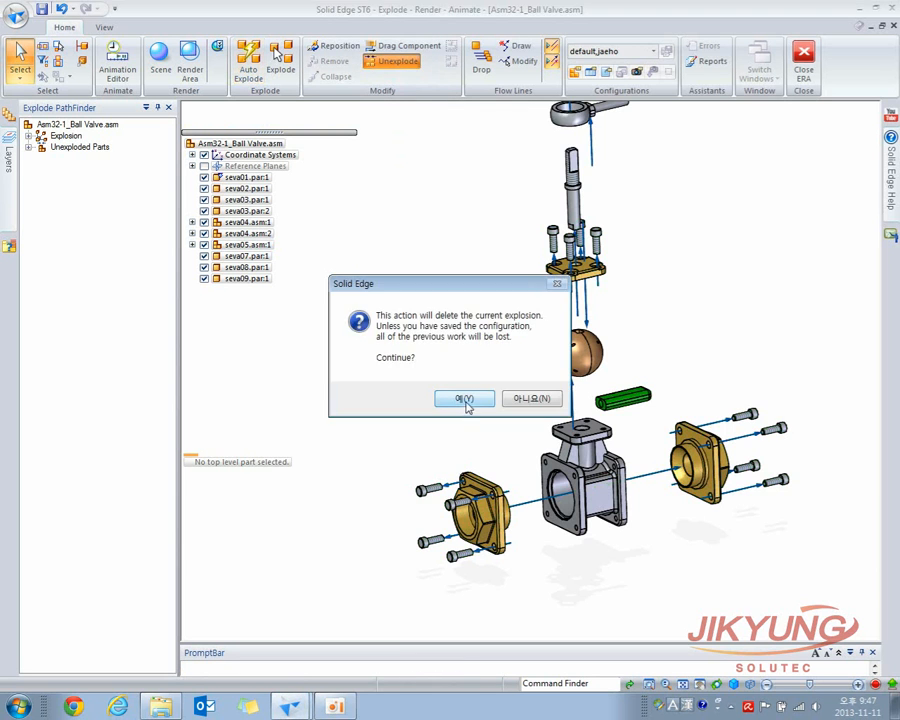
left_click(464, 399)
middle_click(456, 376)
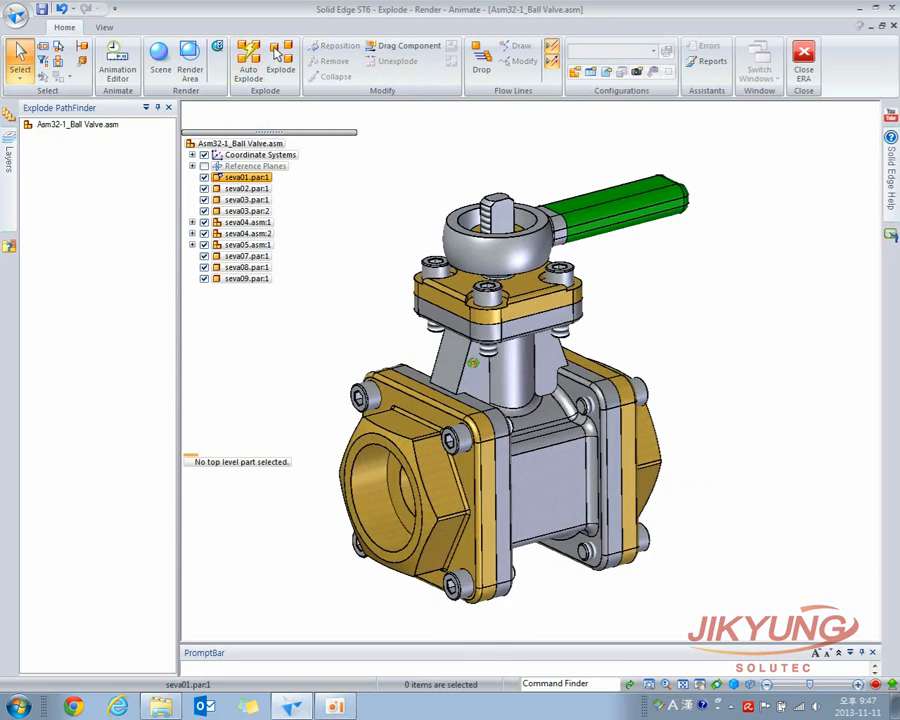
scroll(434, 370, "down", 1)
middle_click_drag(434, 370, 516, 328, "shift")
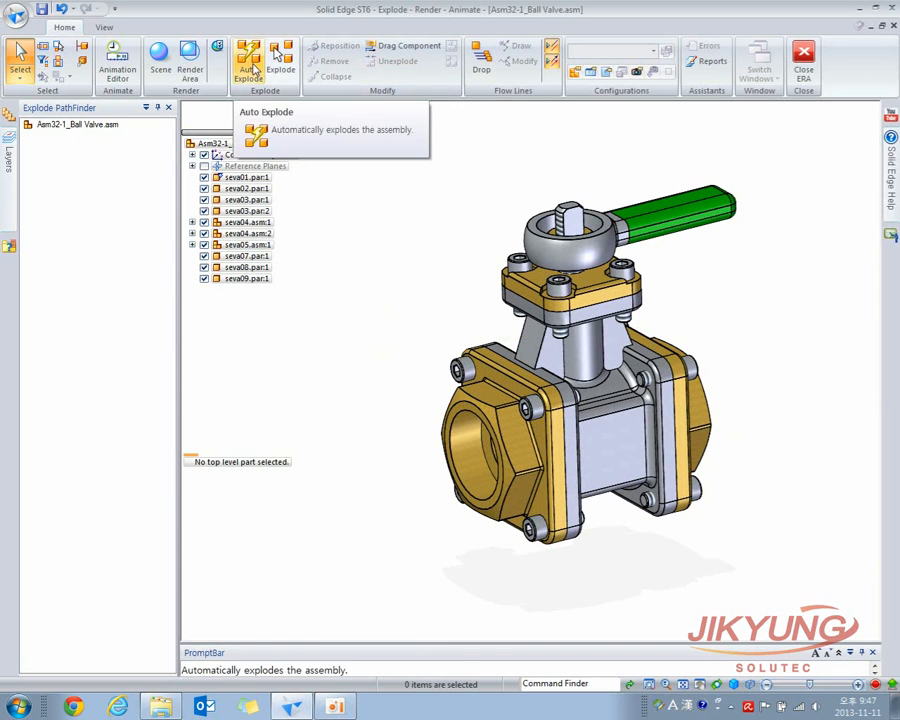
Set up an Auto Explode of the top-level assembly by subassembly level, with Bind all subassemblies turned off.
left_click(248, 62)
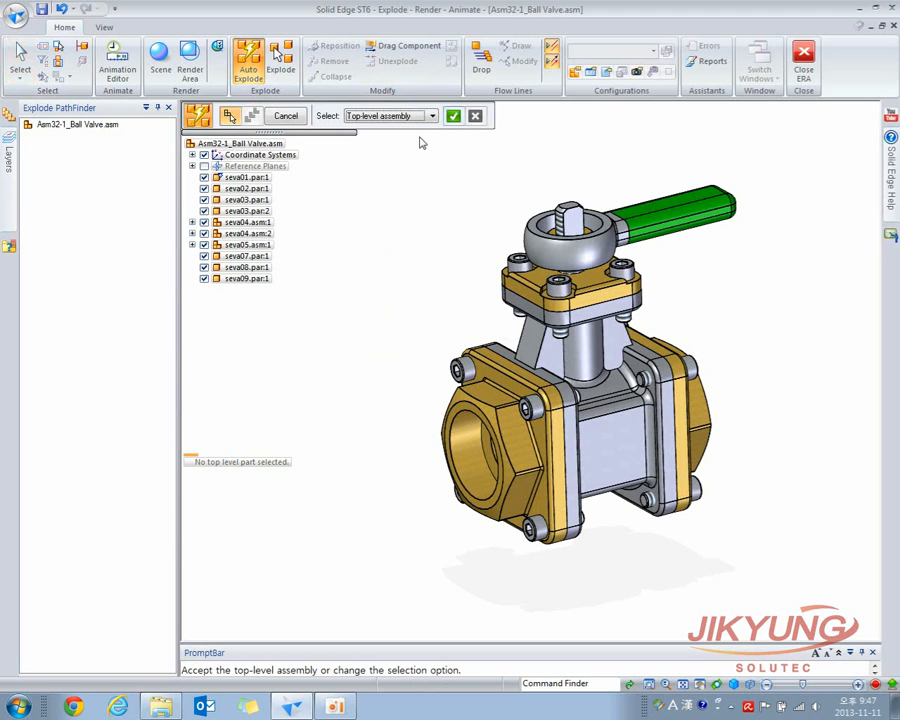
left_click(454, 120)
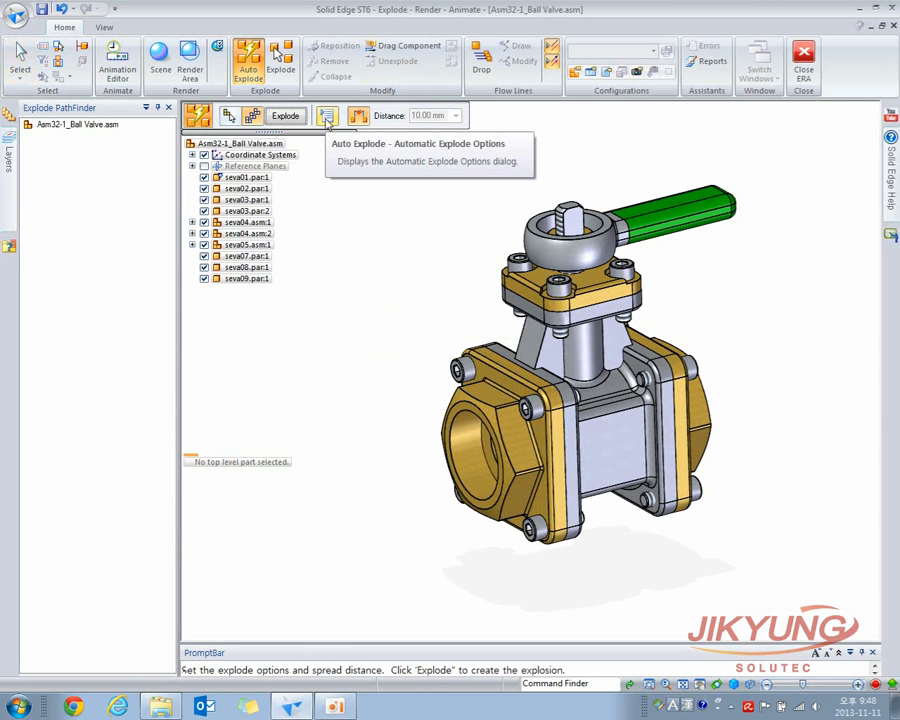
left_click(327, 121)
left_click_drag(245, 68, 336, 190)
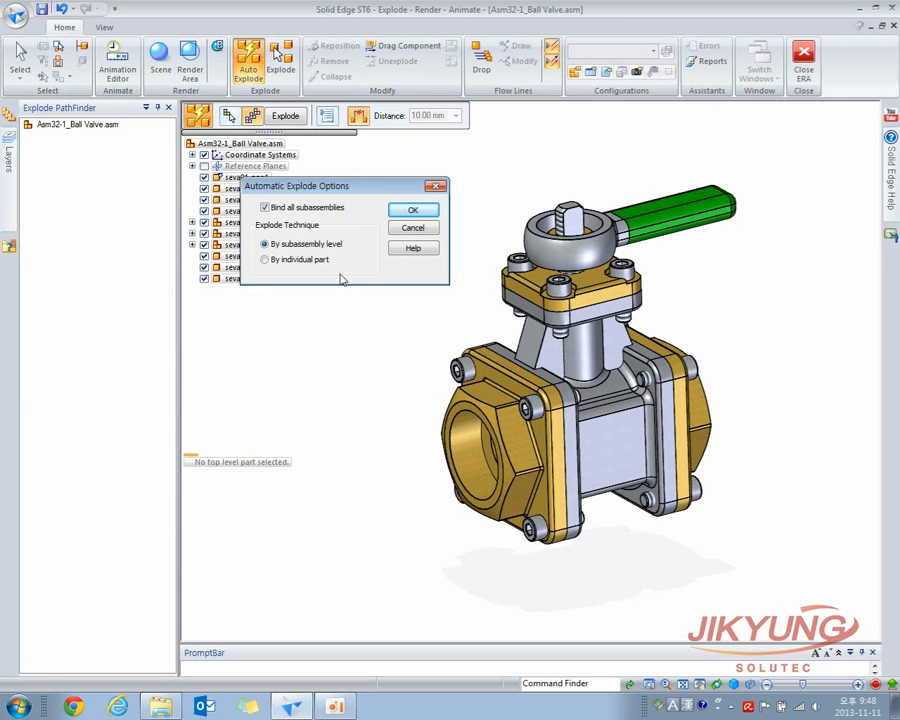
left_click(265, 208)
left_click(412, 209)
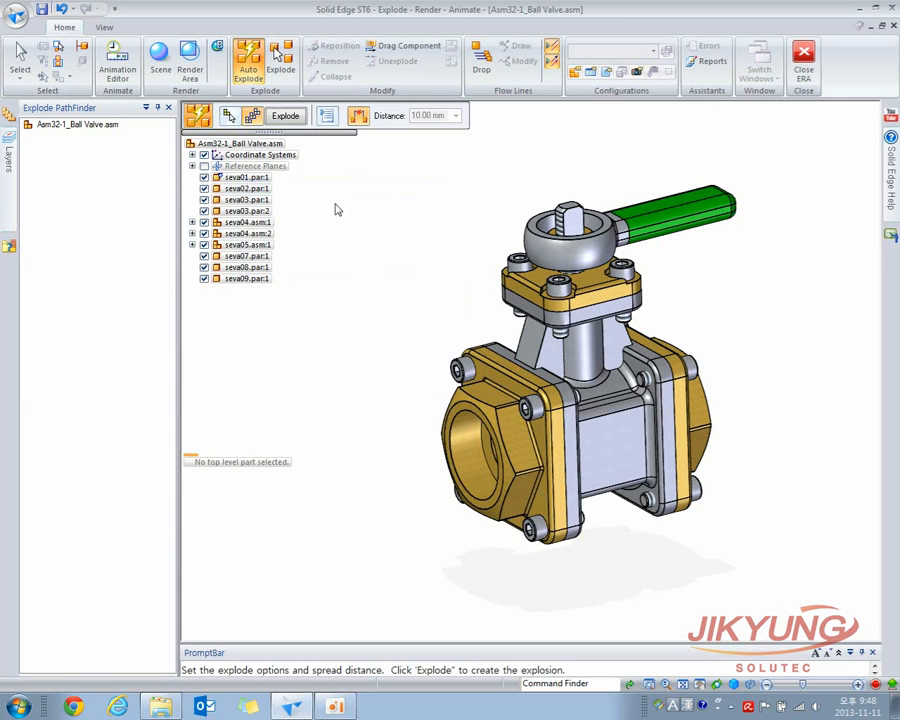
Explode the whole valve, including the parts within its subassemblies, with automatic spread distance and finish the explosion.
left_click(285, 115)
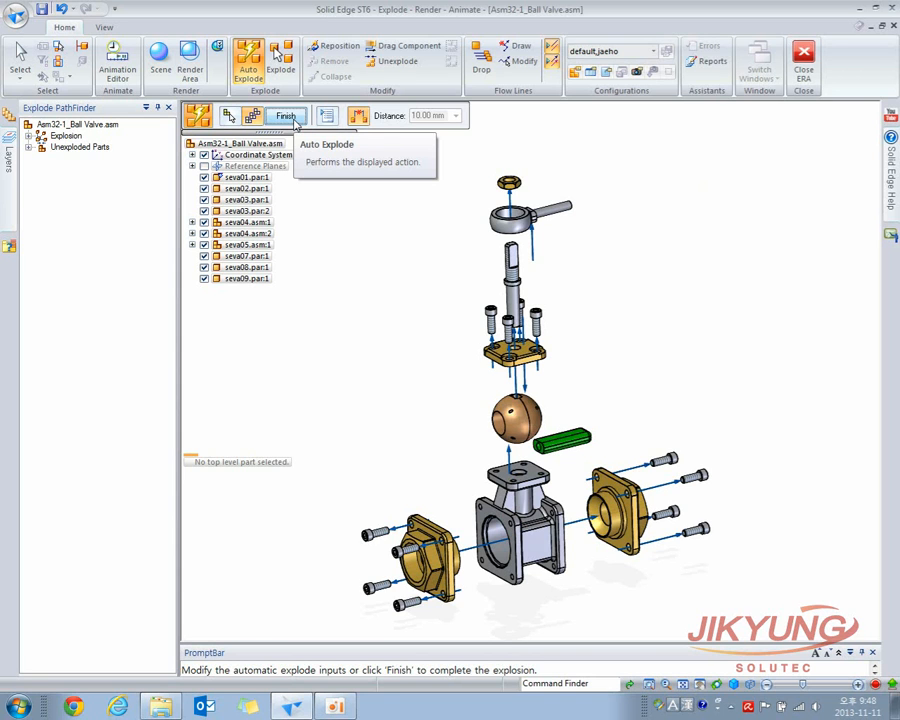
left_click(327, 116)
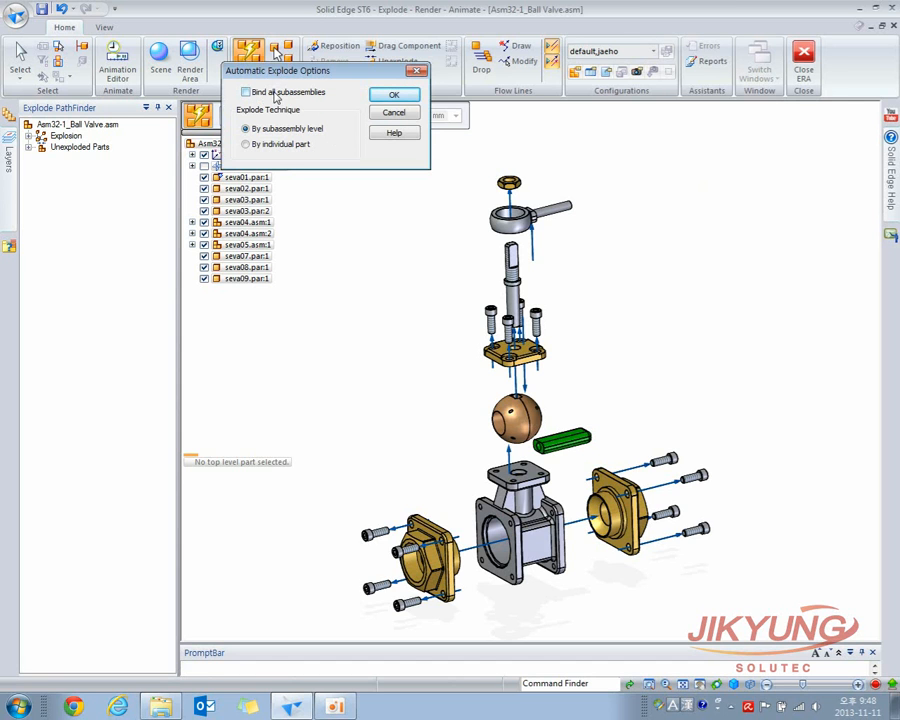
left_click(380, 114)
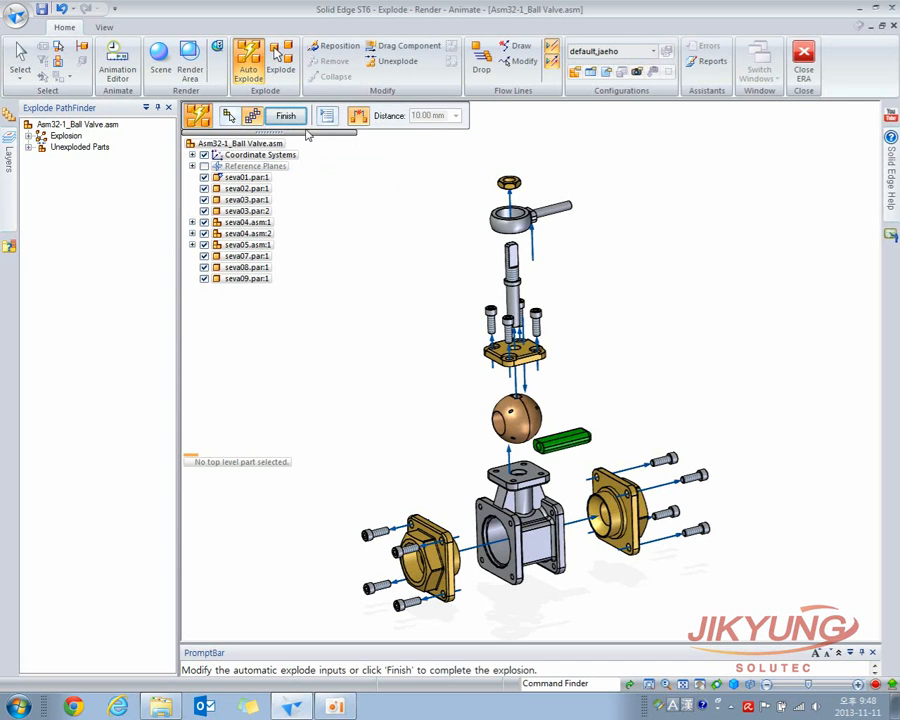
left_click(286, 116)
mouse_move(401, 251)
middle_mouse_down()
mouse_move(408, 266)
mouse_move(400, 246)
mouse_move(394, 252)
middle_mouse_up()
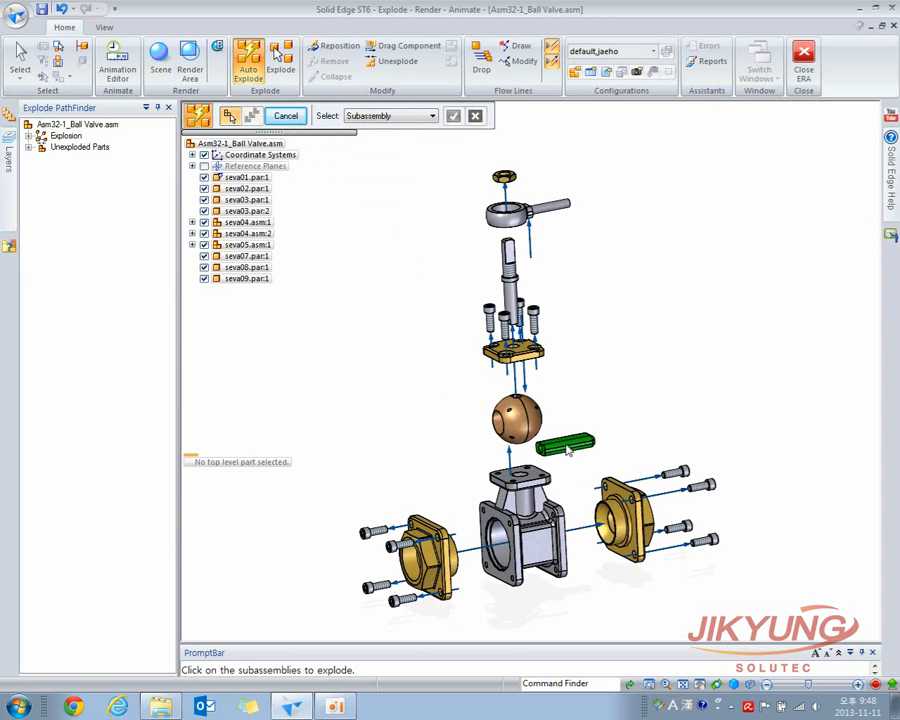
Set up a manual explode of the green handle grip outward along the cylindrical rod of the stationary lever seva07.par:1.
middle_click_drag(563, 446, 578, 455)
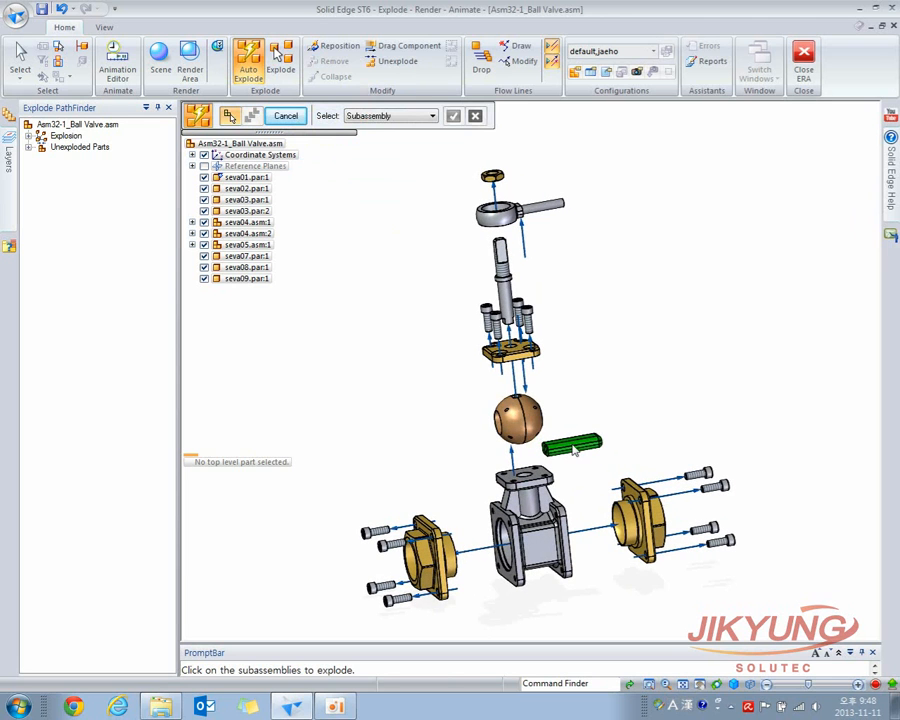
left_click(280, 61)
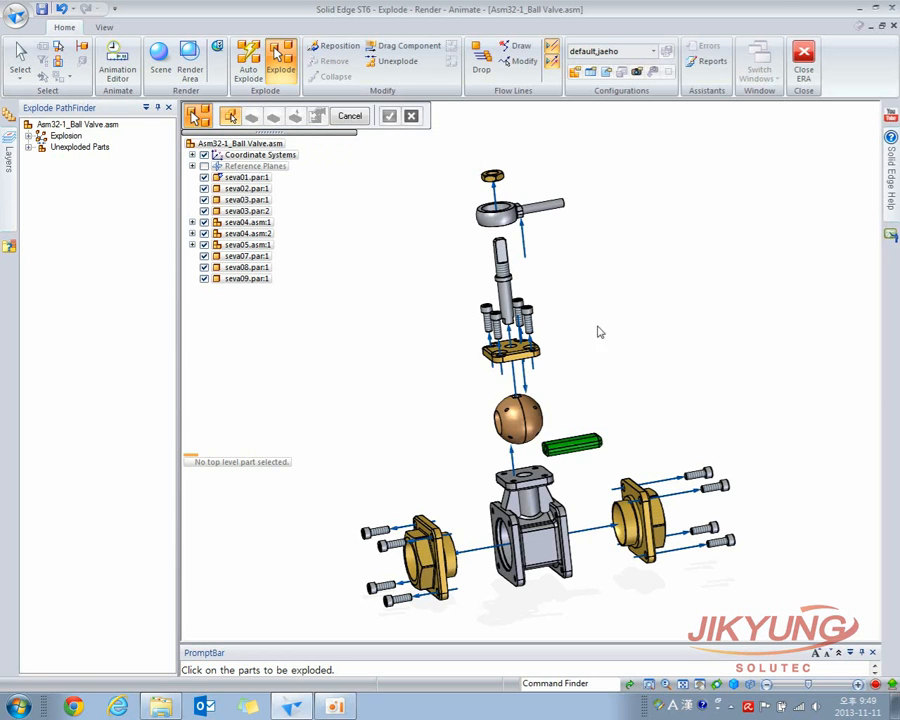
left_click(590, 447)
left_click(391, 117)
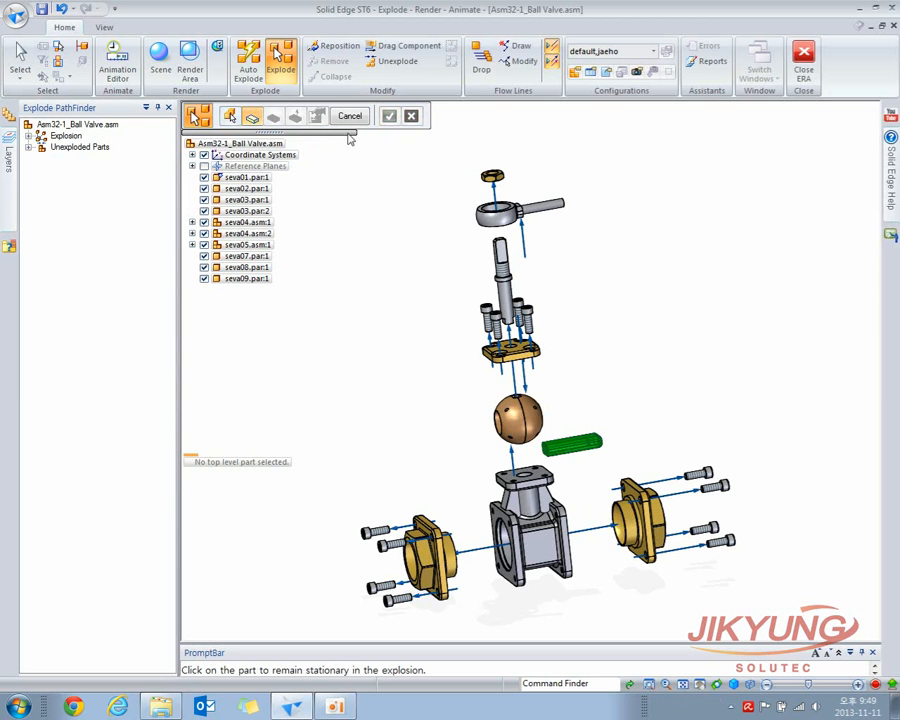
left_click(537, 217)
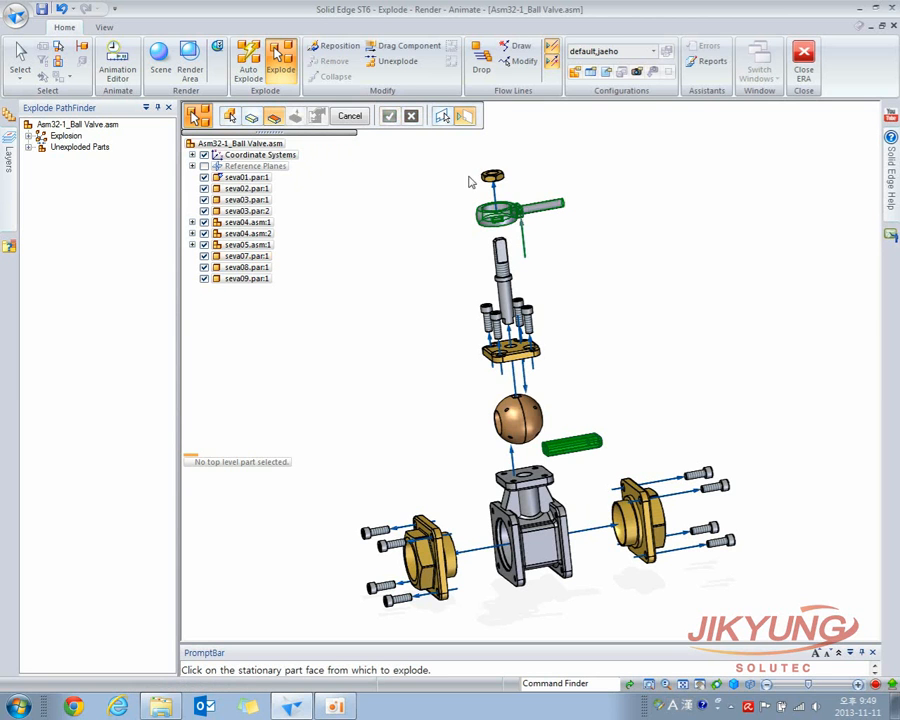
scroll(452, 169, "up", 5)
middle_click_drag(541, 328, 506, 352)
middle_click_drag(576, 330, 538, 345)
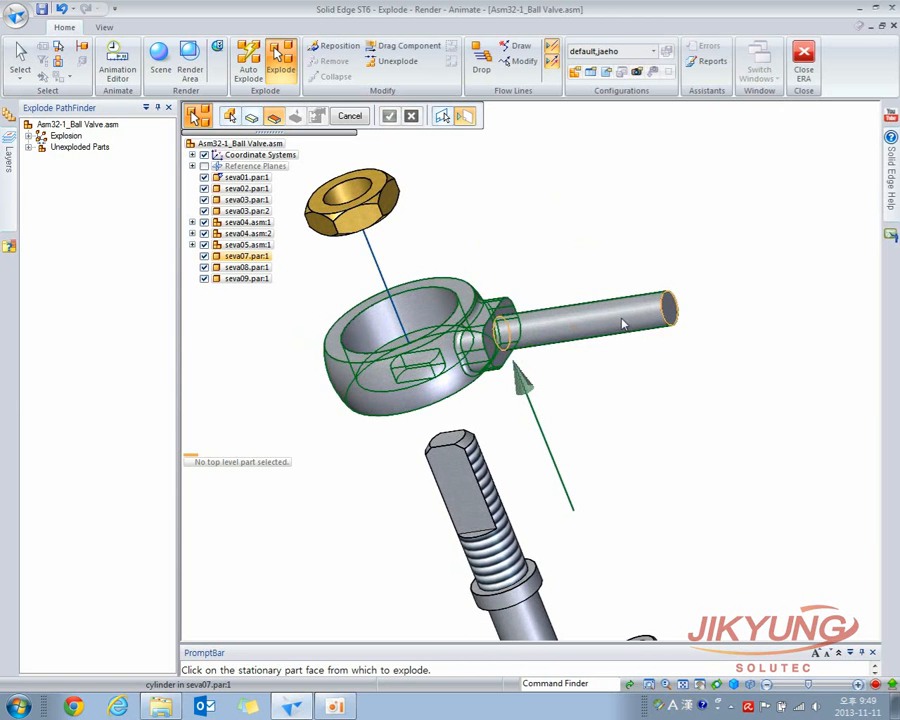
middle_click_drag(634, 323, 652, 305)
left_click(658, 308)
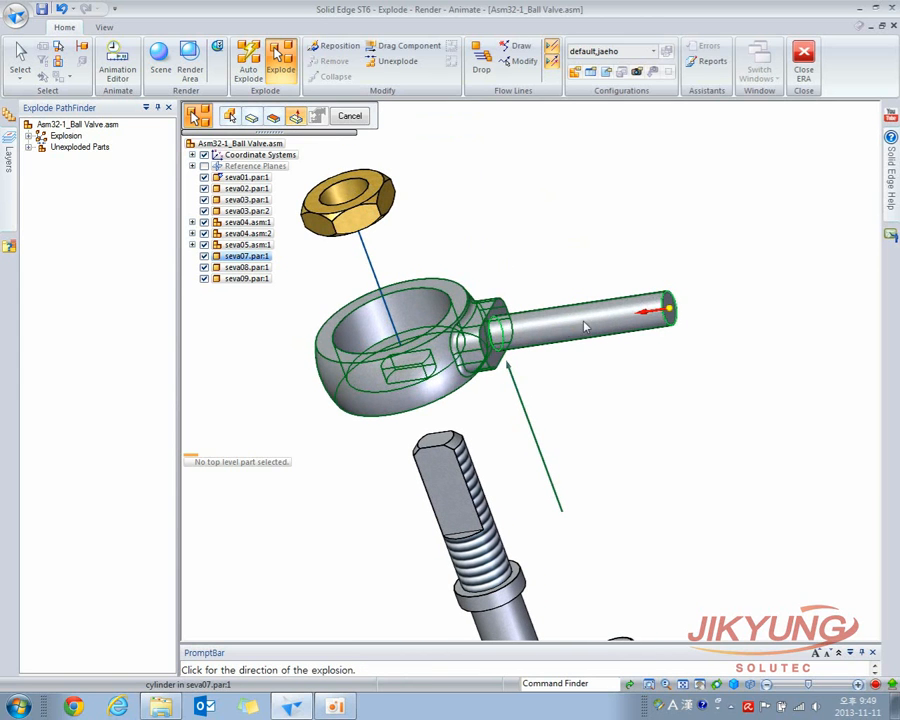
left_click(725, 307)
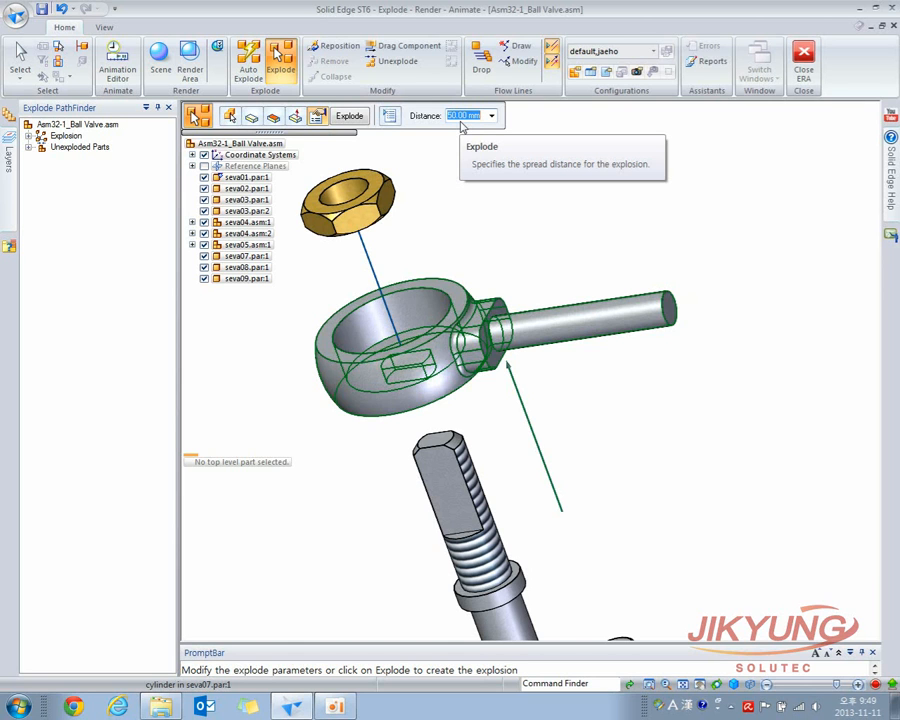
Explode the green handle grip with a spread distance of 50 mm, finish the explosion and fit the whole valve in view.
left_click(360, 118)
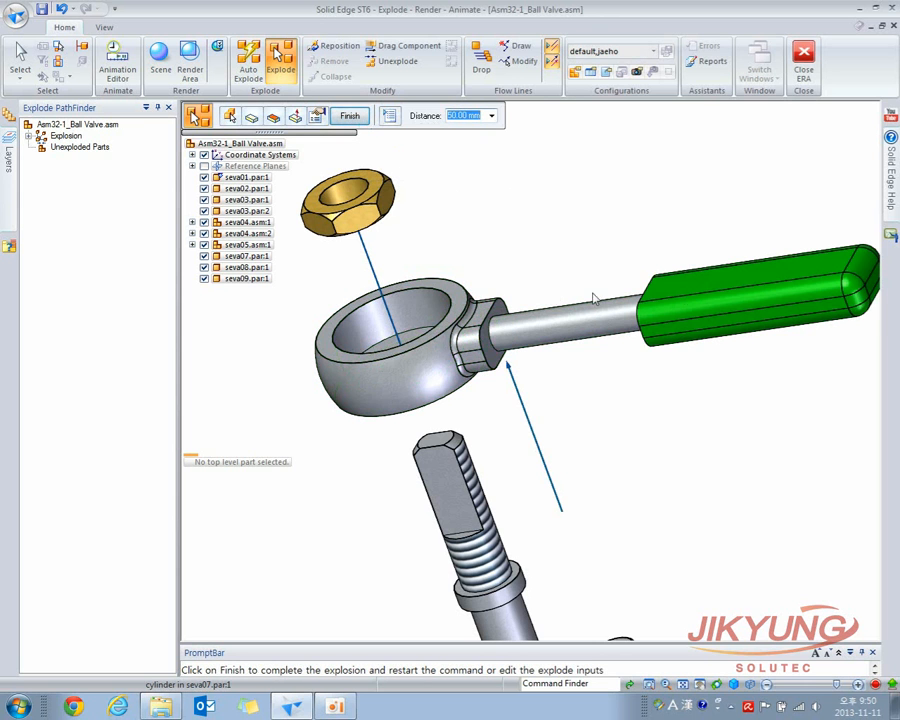
middle_click_drag(715, 304, 782, 277)
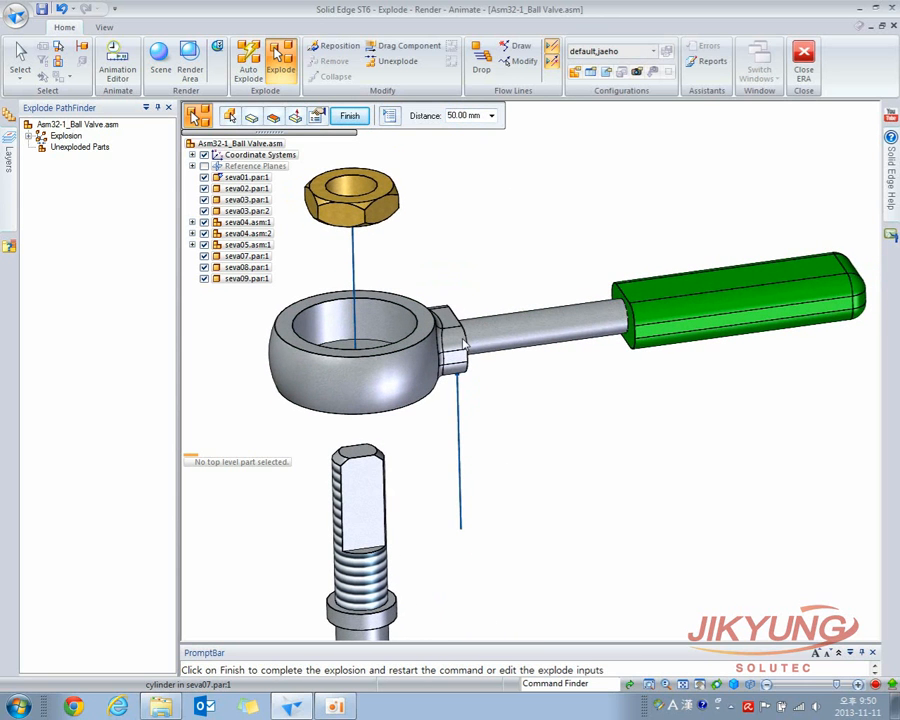
left_click(361, 122)
left_click(640, 300)
middle_click_drag(509, 228, 538, 183, "ctrl")
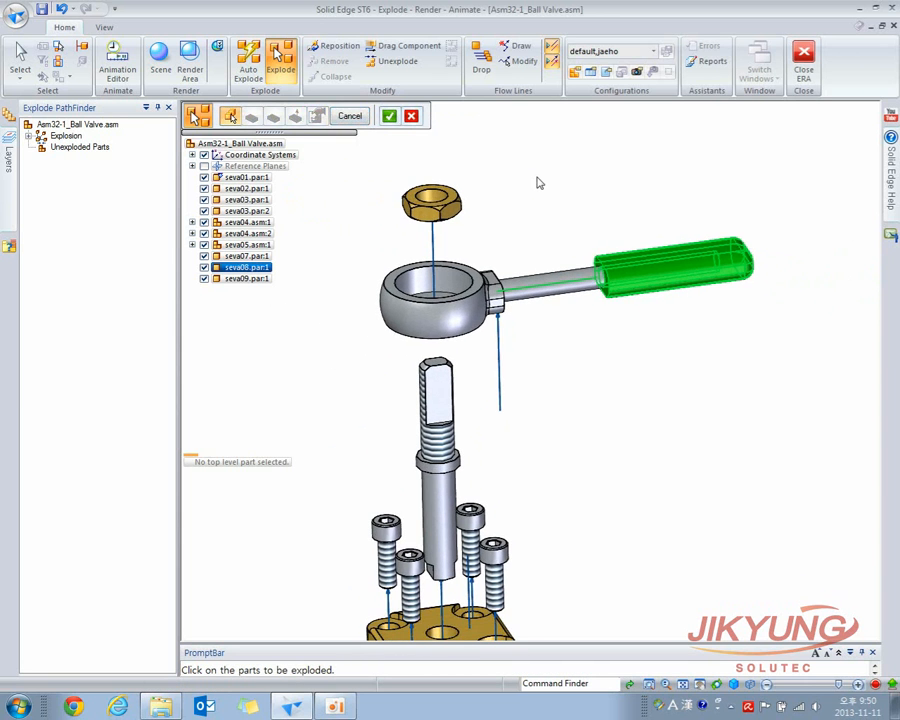
key("Escape")
middle_click(538, 192)
middle_click(538, 192)
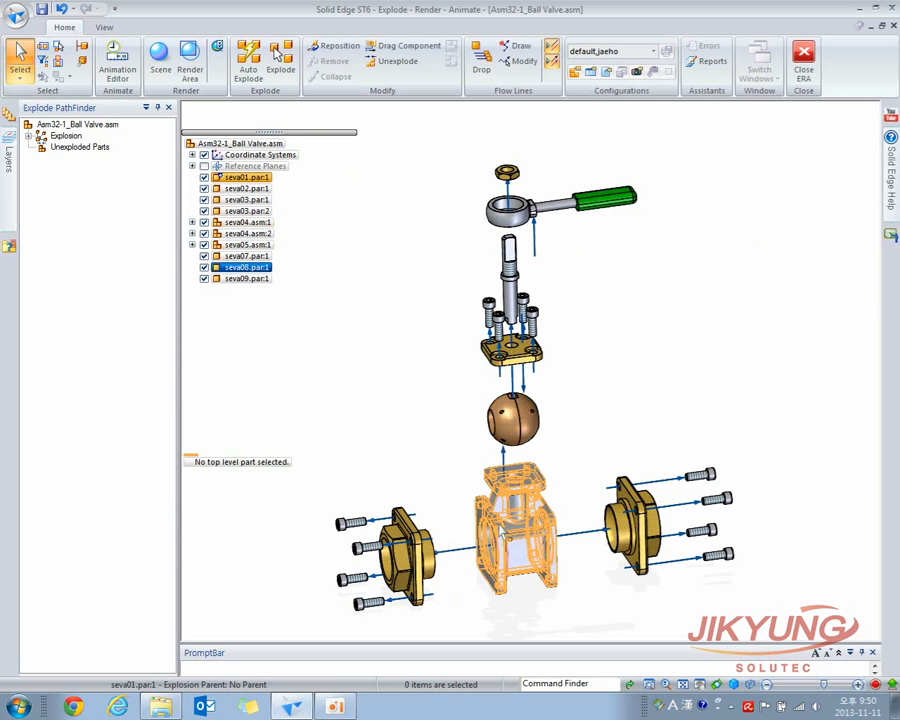
Explode the ball half seva03.par:2 50 mm from the bore face of valve body seva01.par:1 toward the left-hand flange, and finish the explosion.
scroll(485, 496, "up", 2)
middle_click_drag(485, 500, 516, 408, "shift")
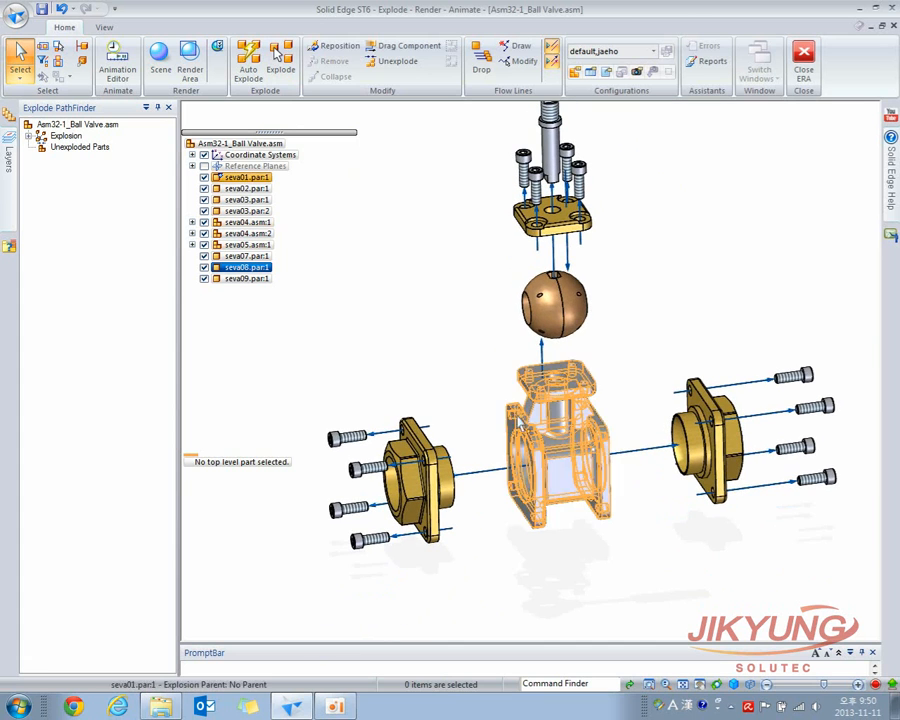
left_click(282, 62)
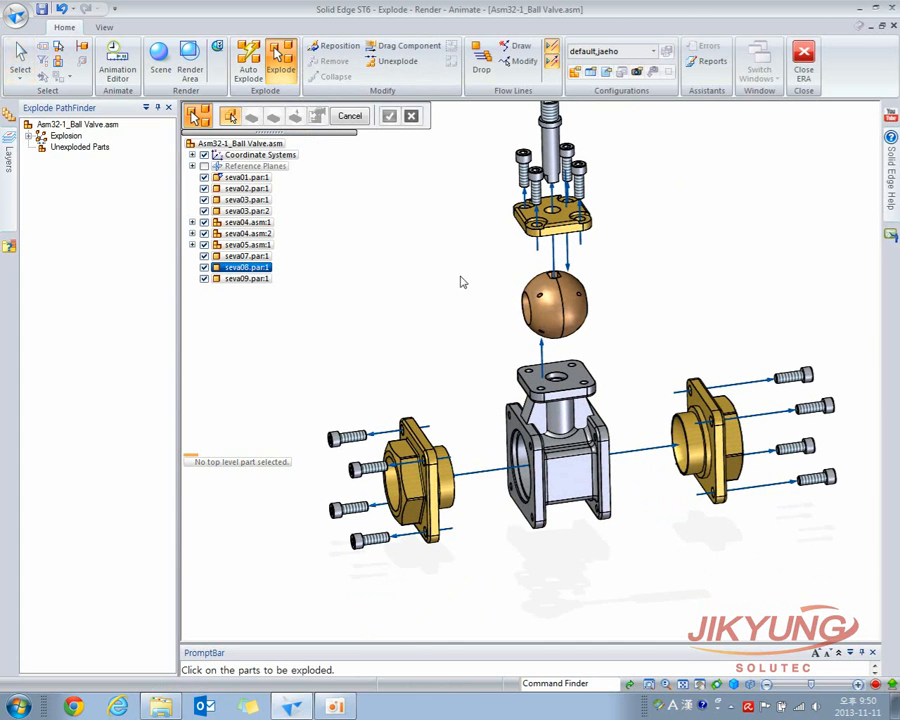
left_click(553, 303)
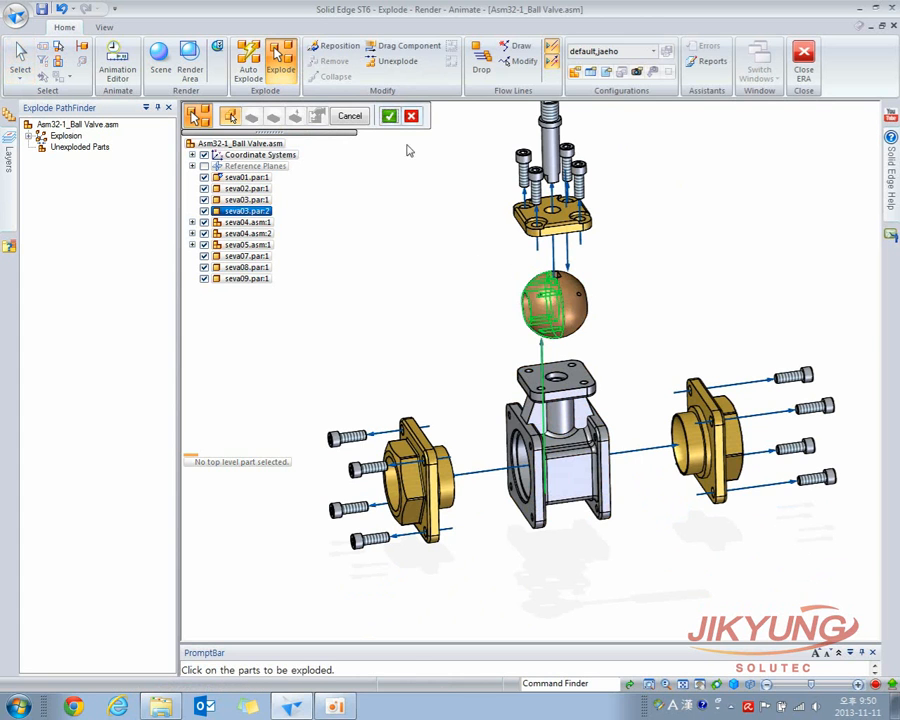
left_click(389, 116)
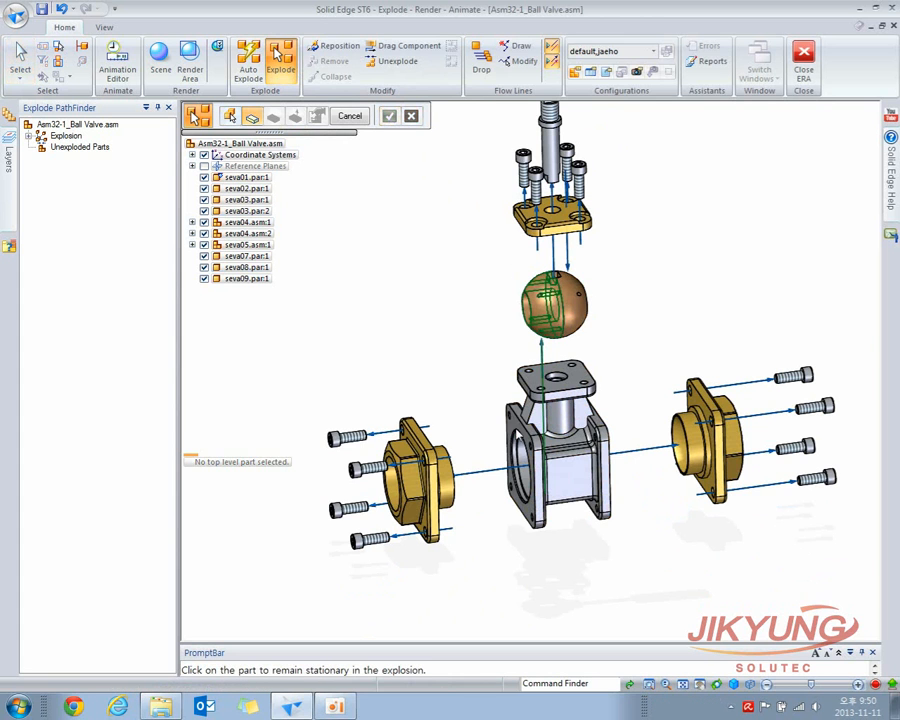
left_click(519, 456)
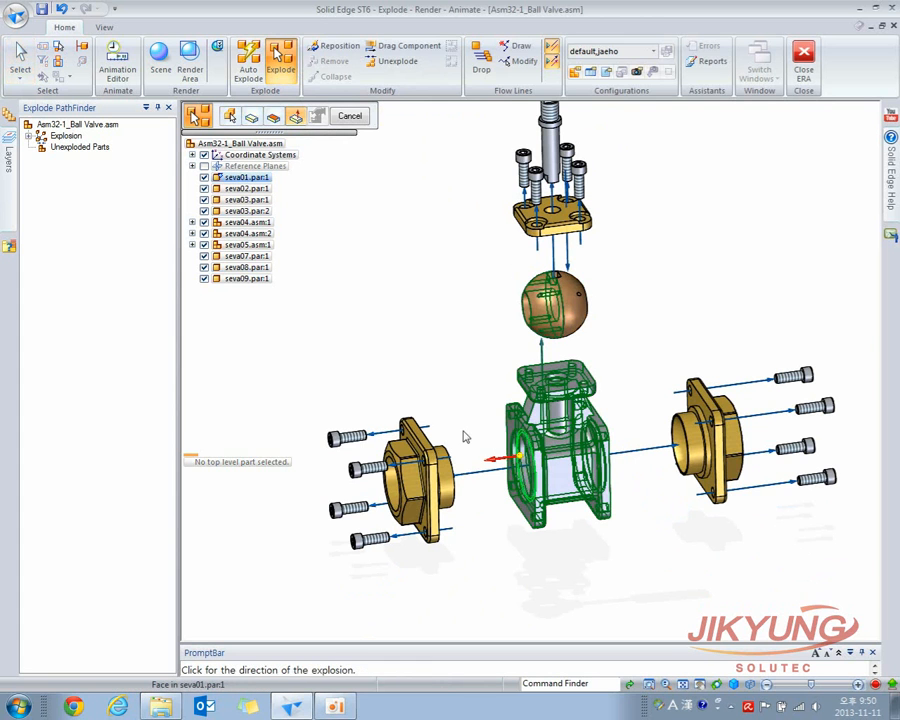
left_click(432, 418)
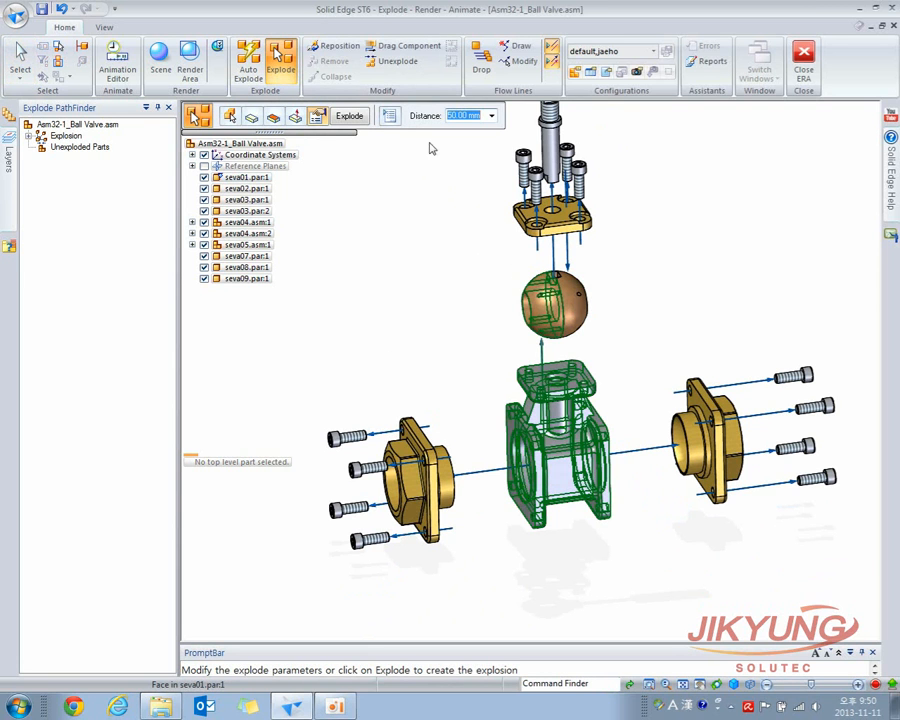
left_click(349, 116)
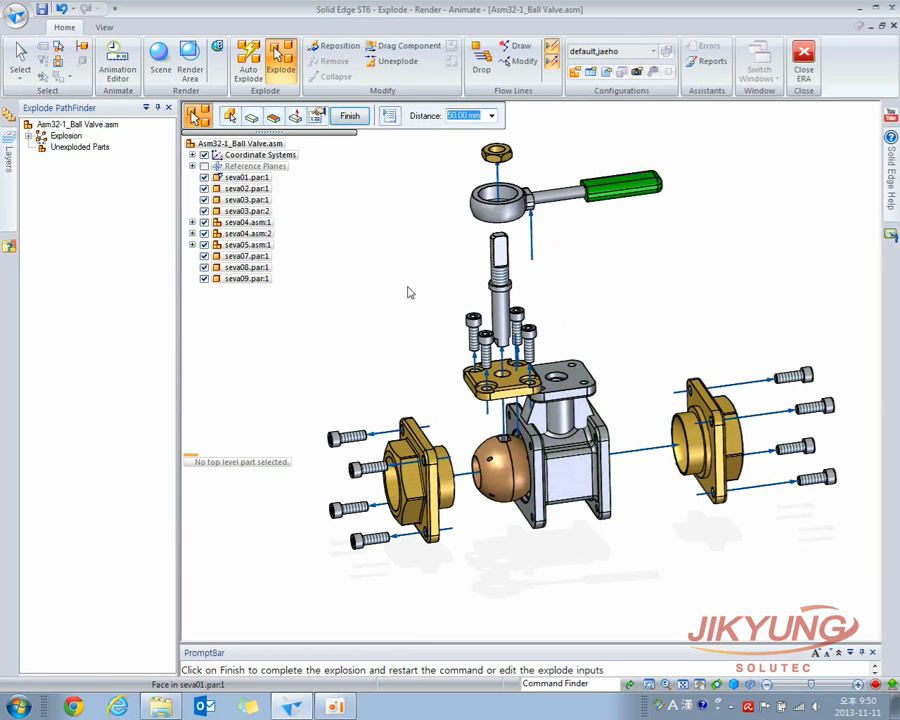
left_click(349, 117)
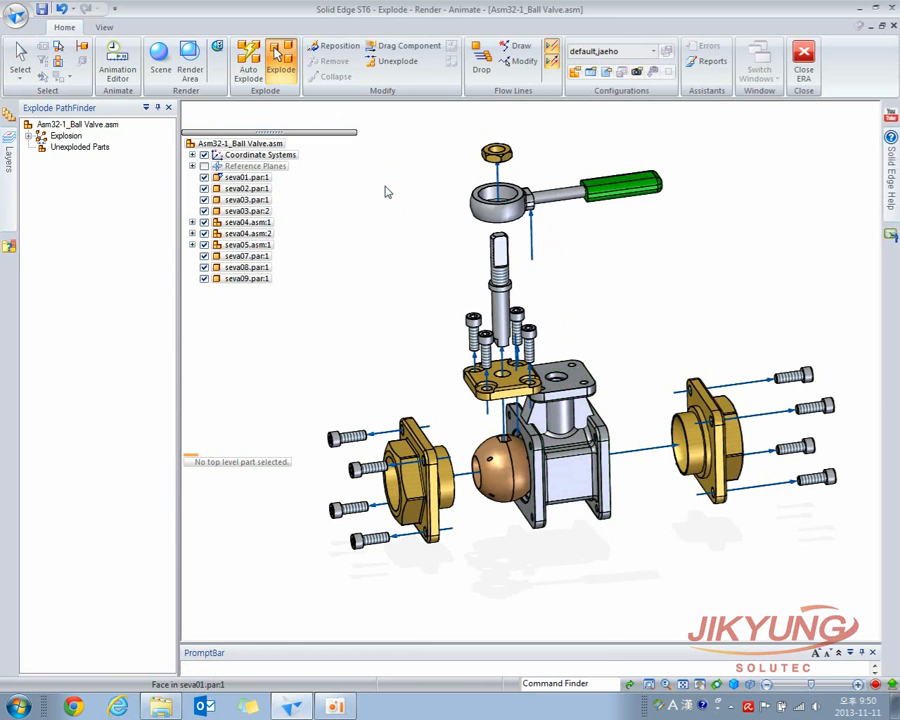
Explode the other ball half seva03.par:1 50 mm out of the opposite bore of valve body seva01.par:1, toward the right-hand flange.
left_click(508, 466)
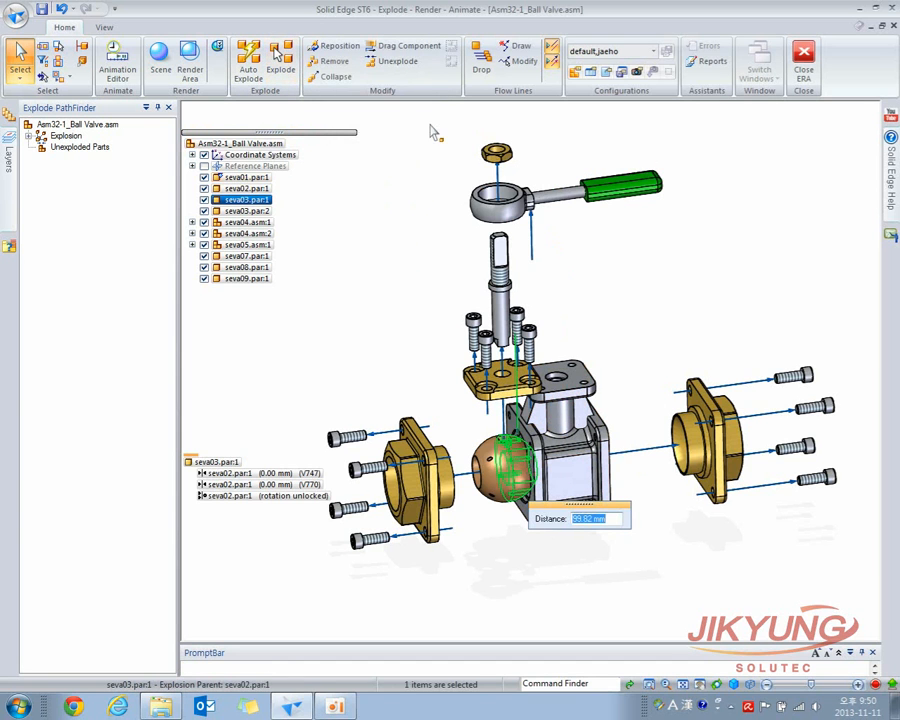
left_click(281, 60)
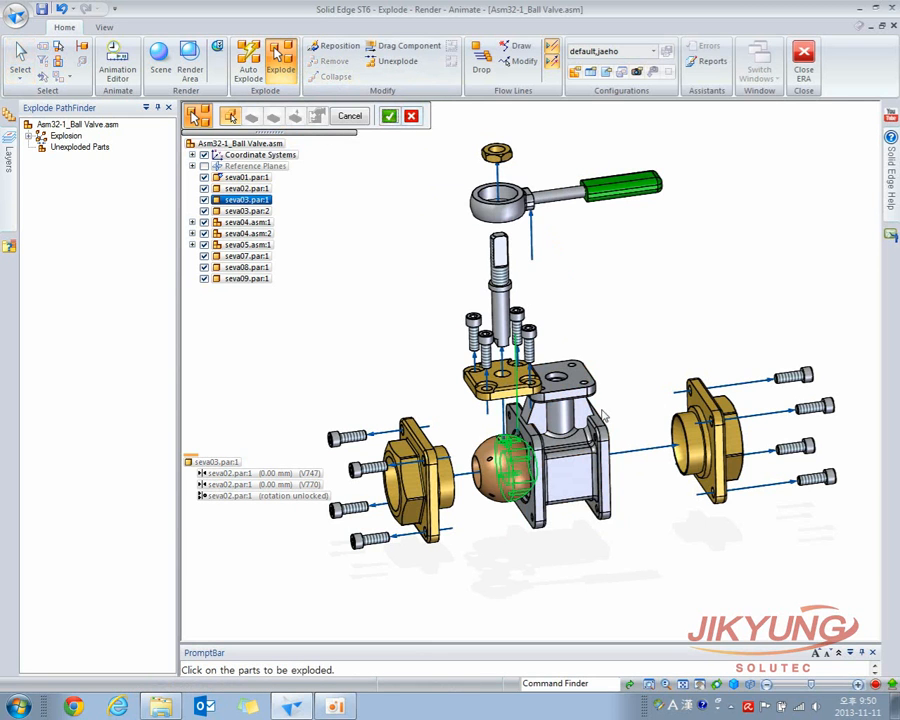
left_click(389, 117)
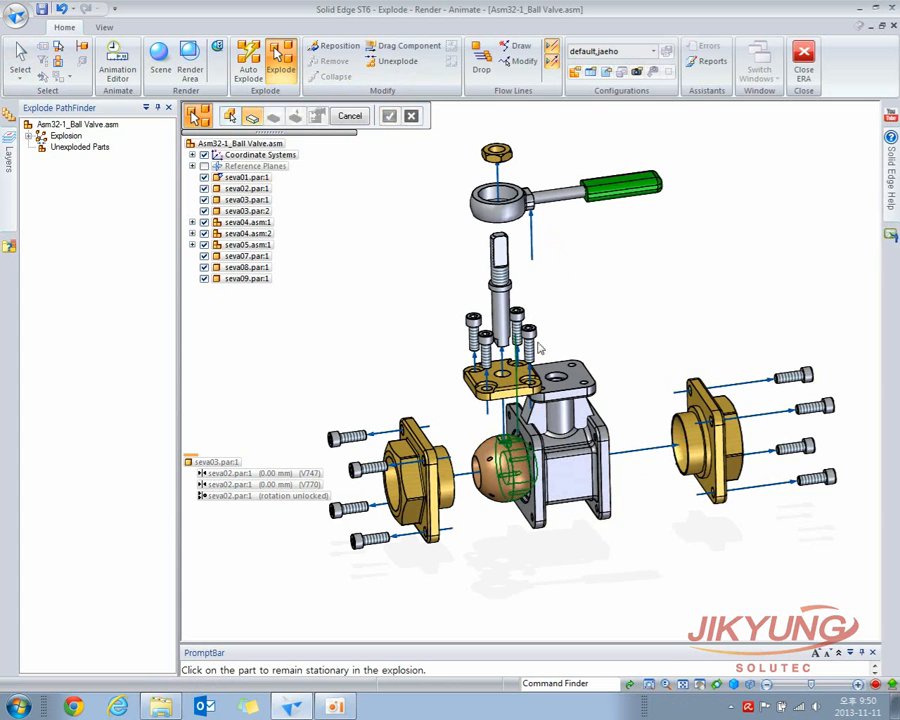
left_click(584, 456)
middle_click_drag(660, 456, 598, 452)
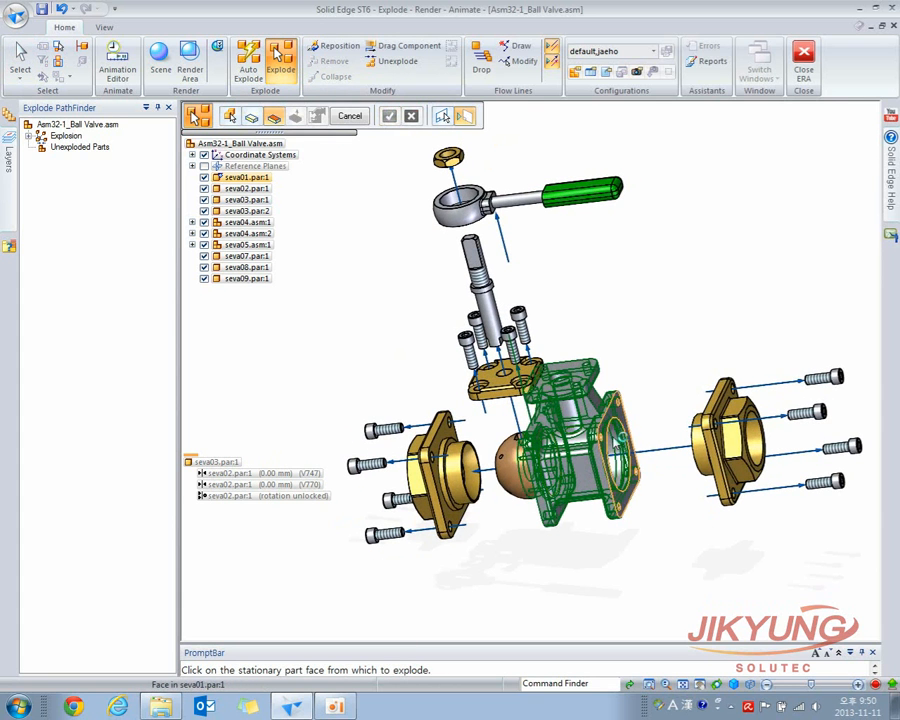
left_click(619, 433)
left_click(686, 361)
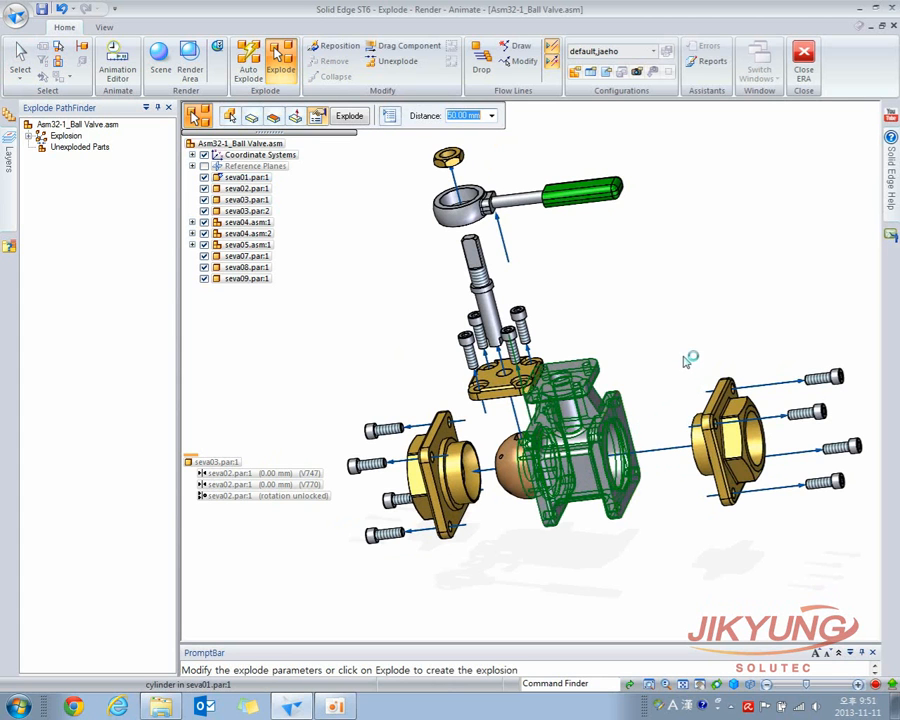
left_click(349, 115)
middle_click_drag(380, 232, 431, 273)
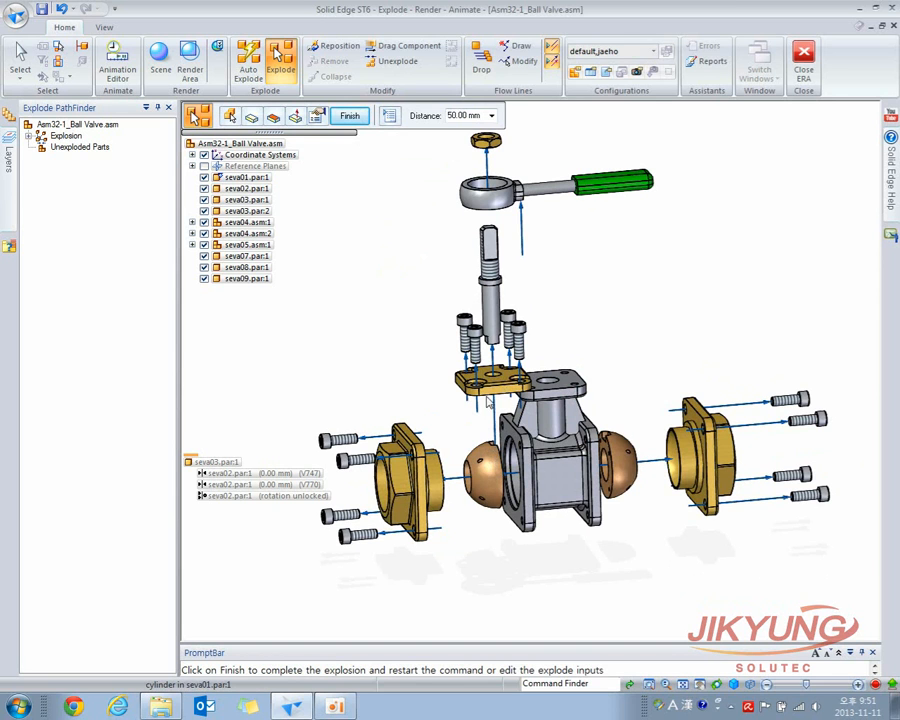
key("Escape")
key("Escape")
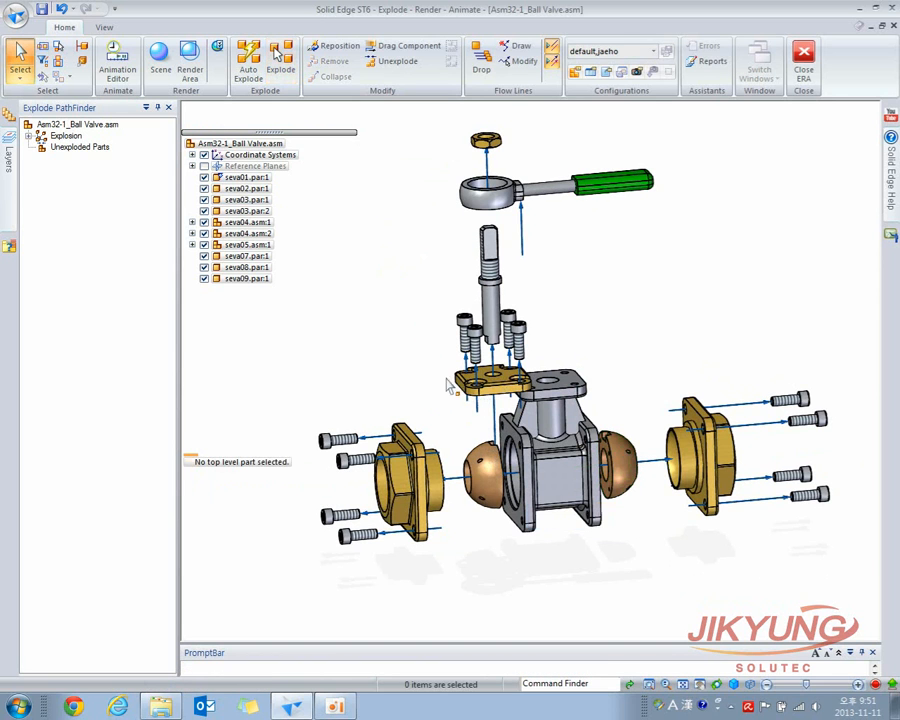
left_click(281, 60)
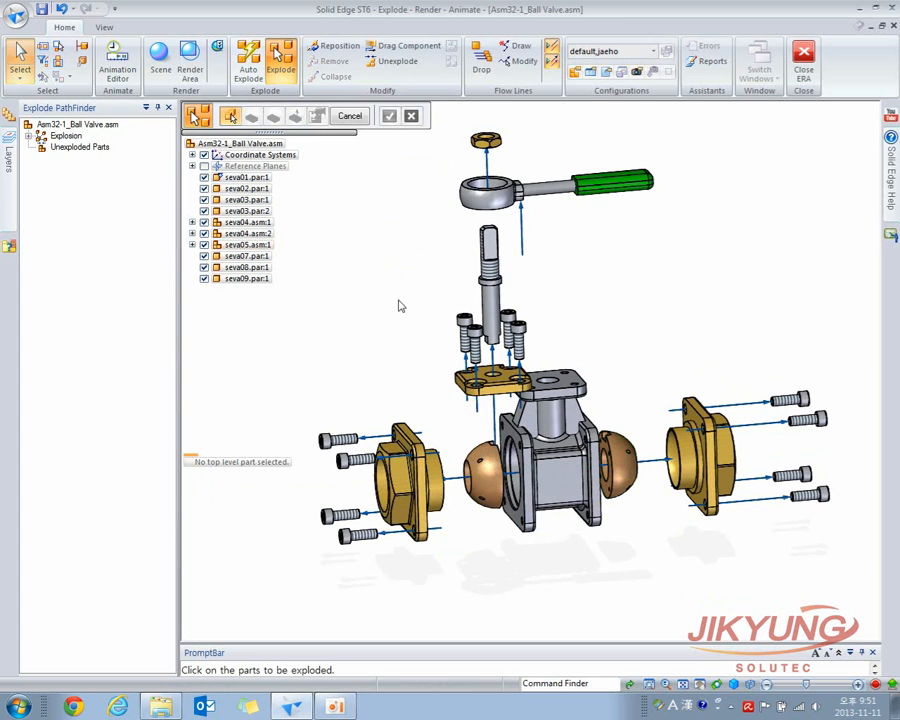
left_click(465, 382)
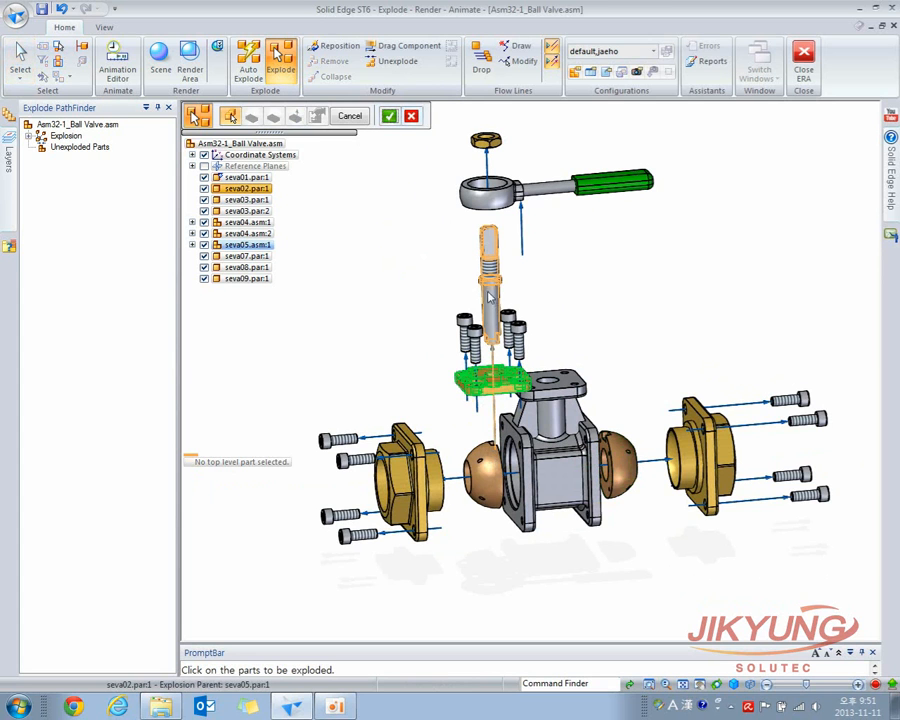
key("Escape")
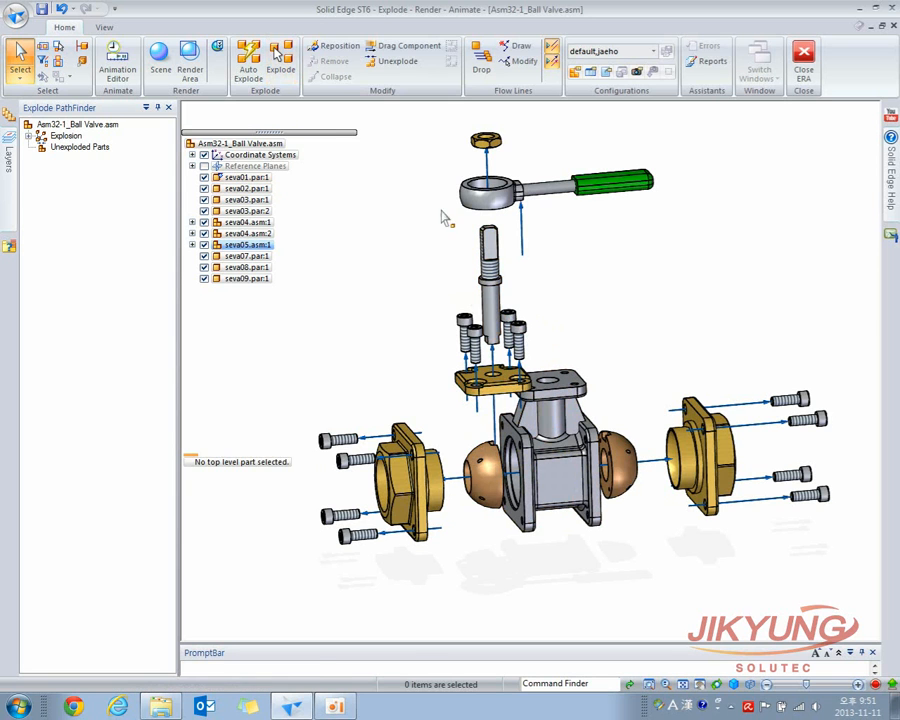
Explode the stem seva02.par:1 50 mm upward from the top face of the stationary valve body seva01.par:1.
left_click(281, 62)
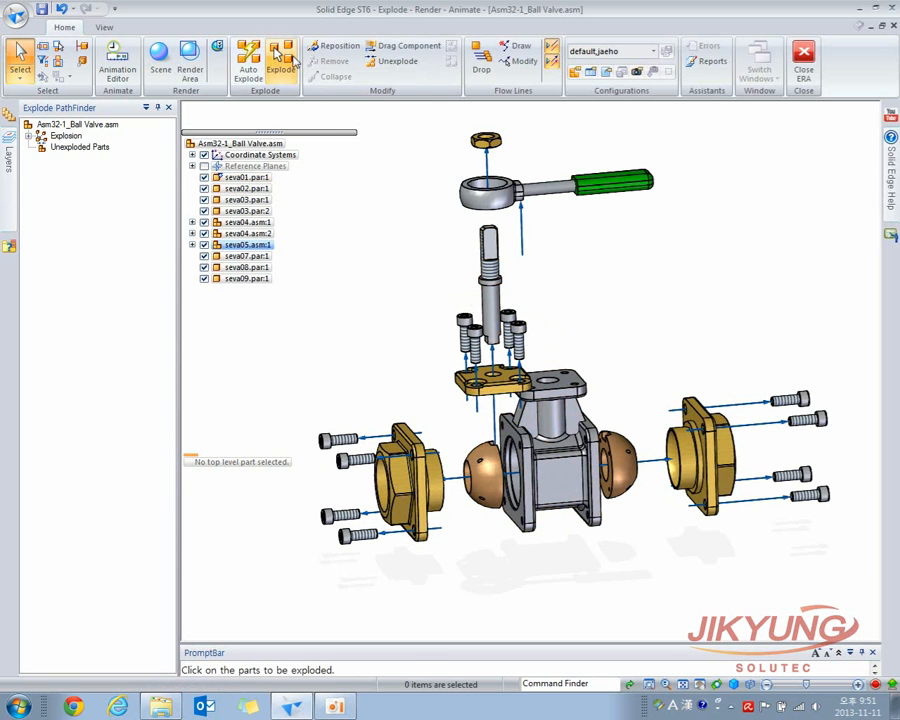
left_click(503, 287)
left_click(389, 116)
left_click(552, 392)
left_click(559, 390)
left_click(556, 308)
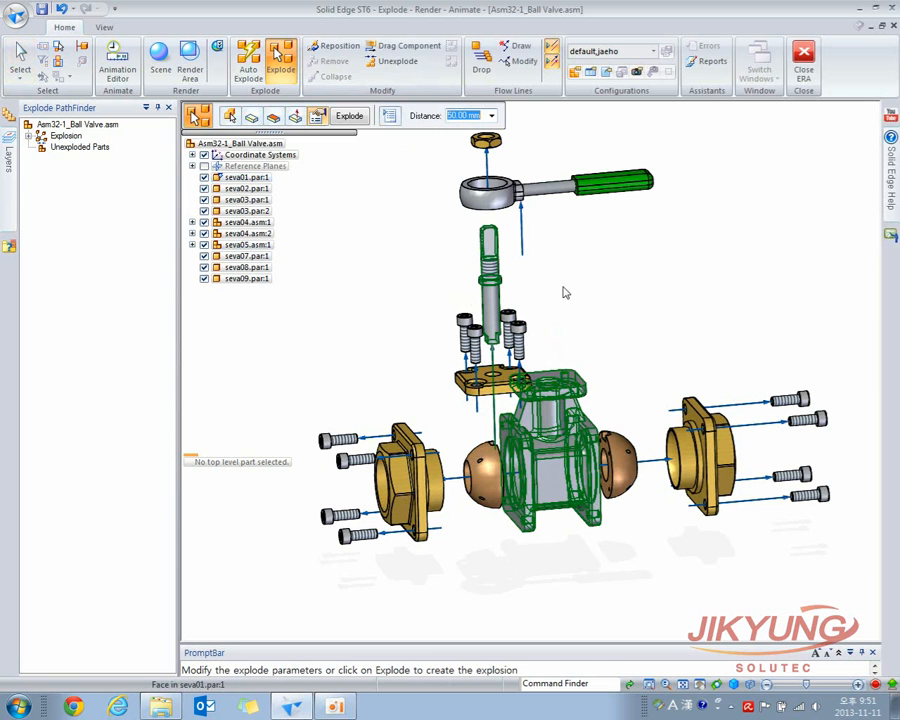
key("Return")
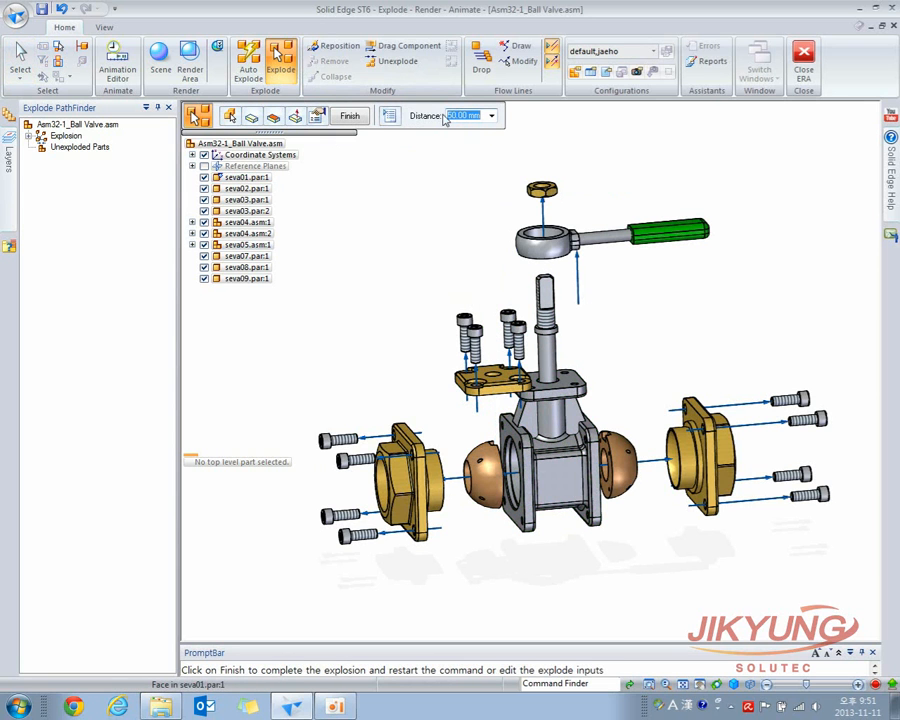
Move the stem together with its lever, grip and nut farther up from the valve body with Drag Component.
left_click(405, 46)
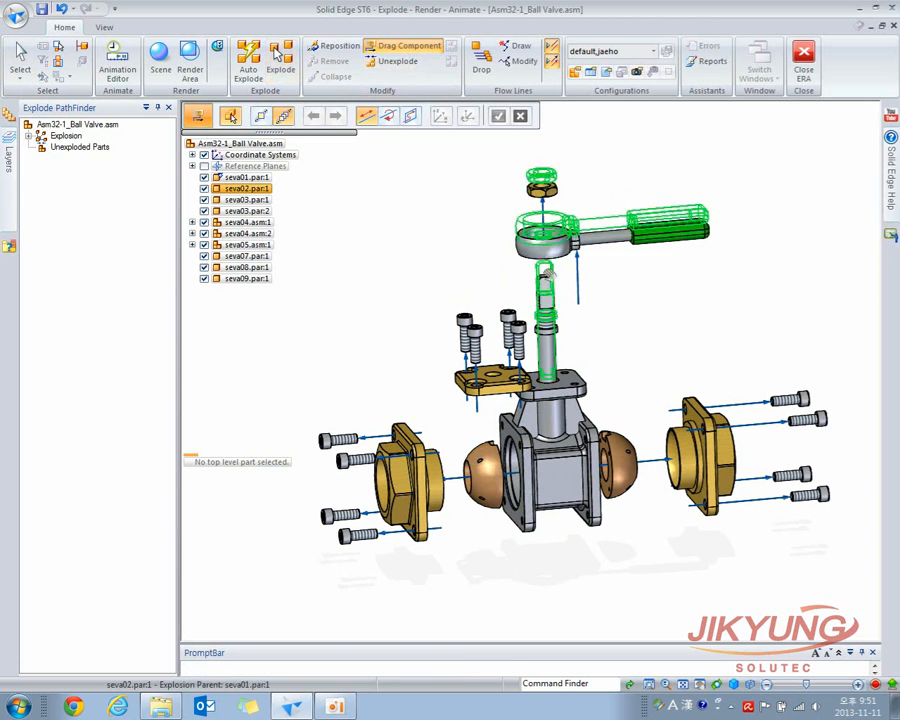
left_click_drag(549, 286, 548, 208)
key("Escape")
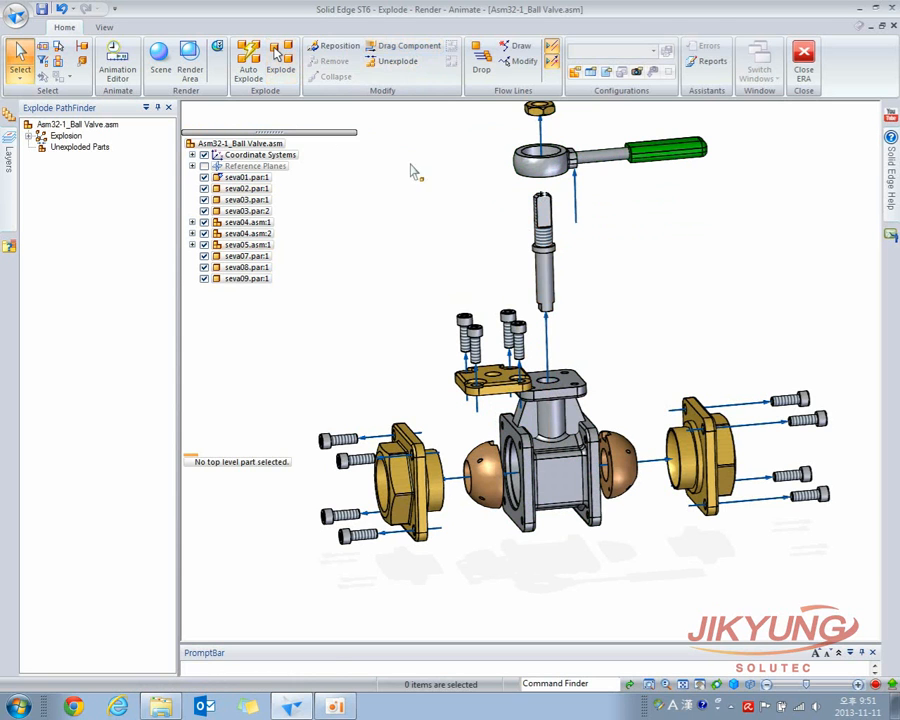
Explode the cover plate 50 mm upward from the stationary stem seva02.par:1 and finish the explosion.
left_click(284, 60)
left_click(490, 378)
left_click(392, 116)
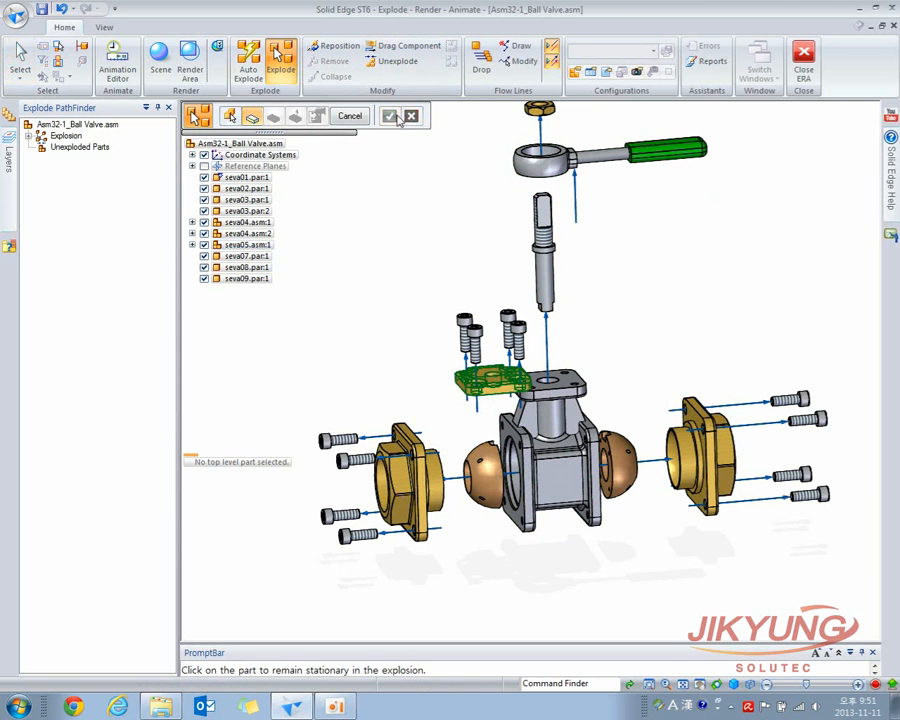
left_click(541, 236)
left_click(542, 213)
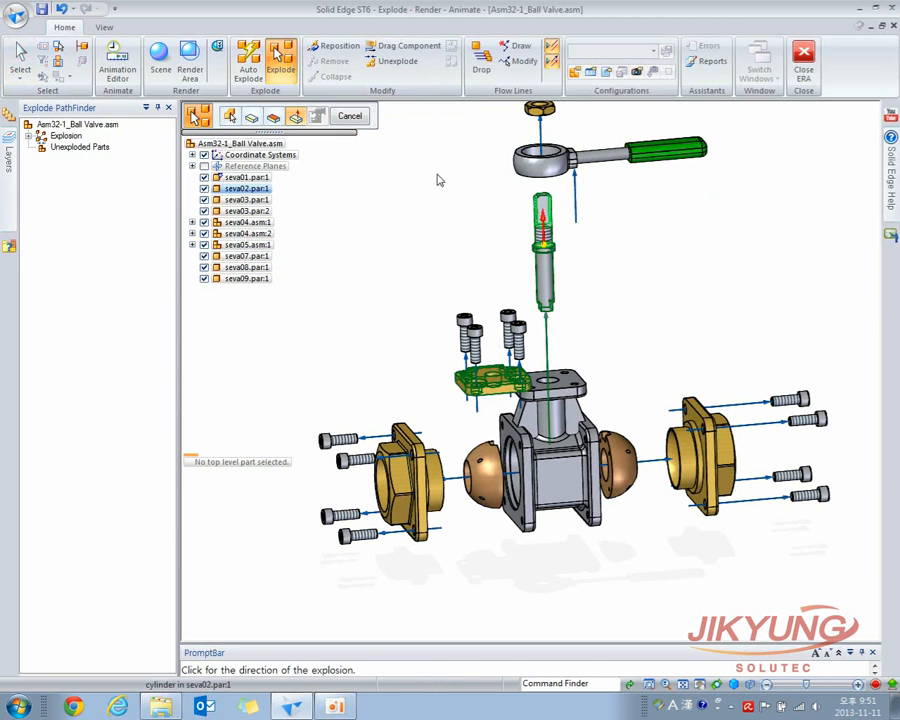
left_click(437, 180)
key("Return")
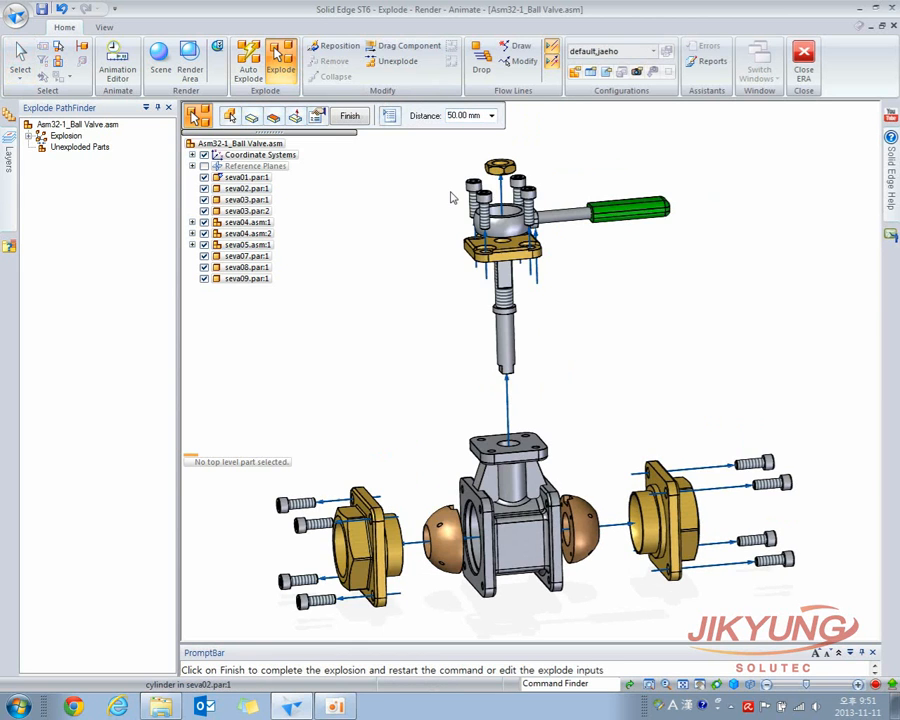
scroll(485, 179, "up", 5)
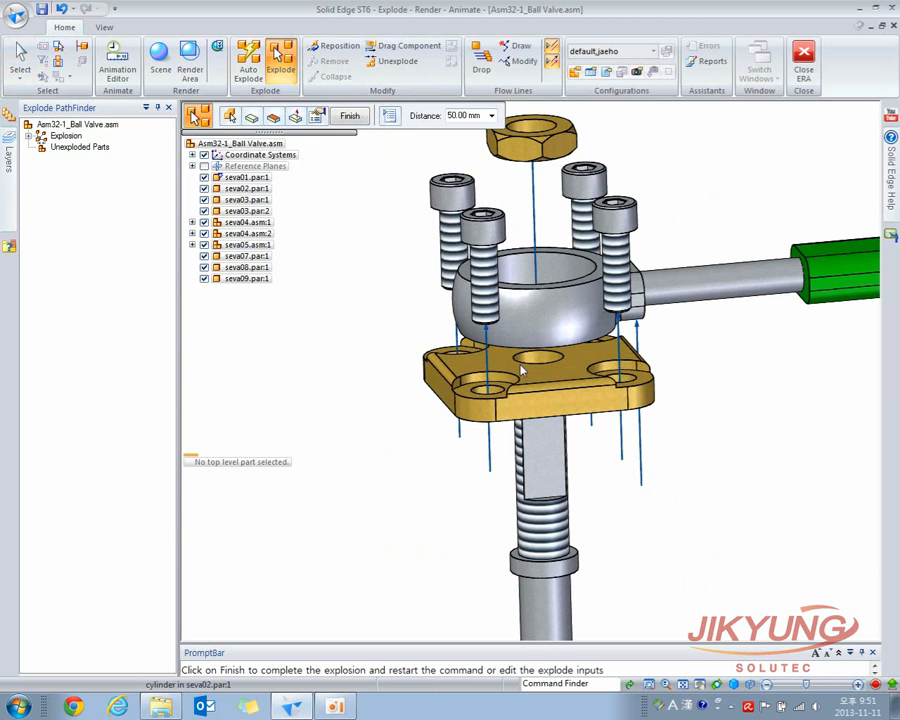
left_click(349, 115)
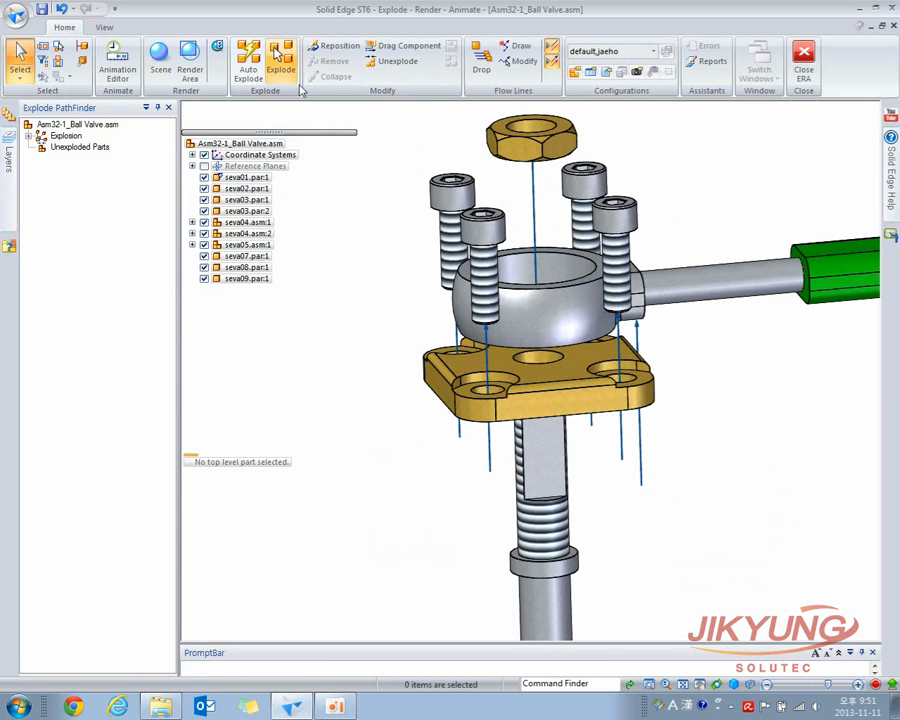
Explode the lever ring upward from the top face of the stationary cover plate seva05.par:1 and finish the explosion.
left_click(281, 60)
left_click(588, 313)
key("Return")
left_click(537, 400)
left_click(540, 372)
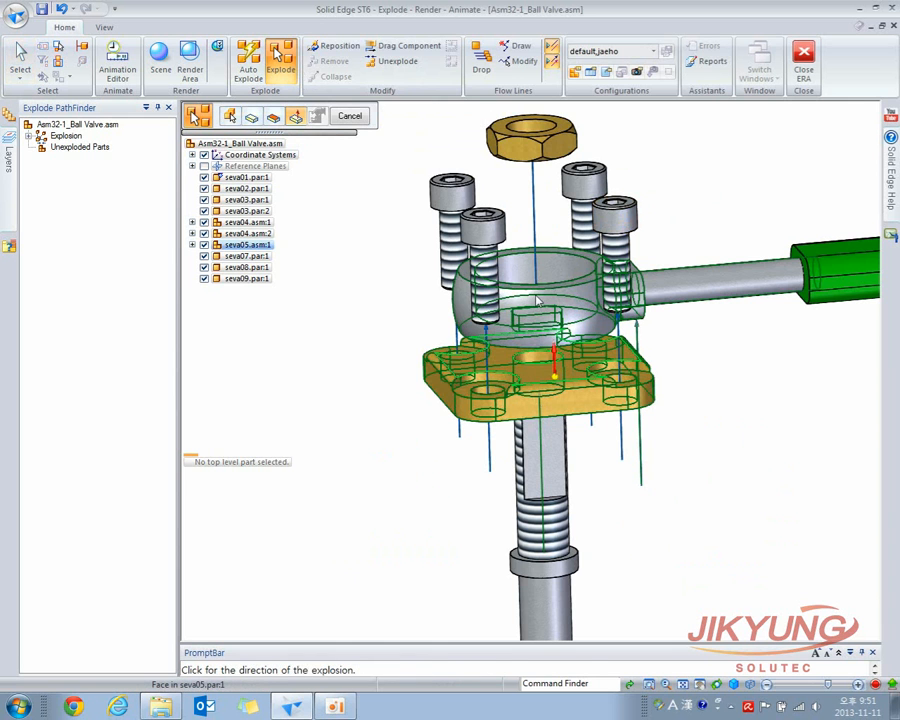
left_click(512, 199)
key("Return")
scroll(510, 190, "down", 3)
scroll(492, 235, "down", 3)
middle_click_drag(452, 450, 476, 408, "shift")
scroll(478, 466, "up", 3)
scroll(460, 445, "up", 3)
key("Escape")
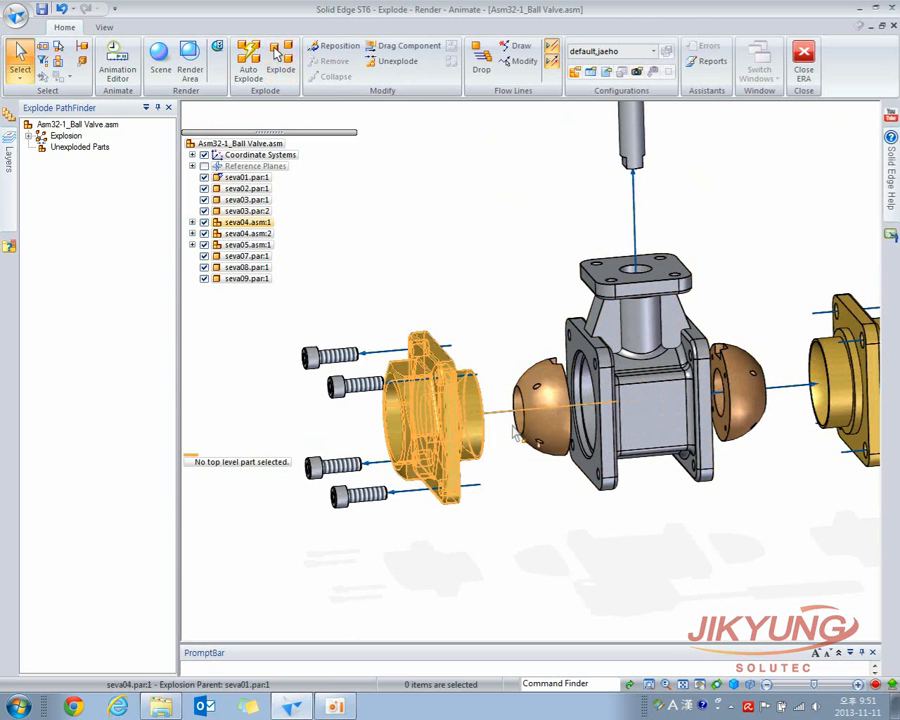
Explode the left-hand flange seva04.asm:1 50 mm outward from the stationary ball half seva03.par:2, and check its distance.
left_click(262, 222)
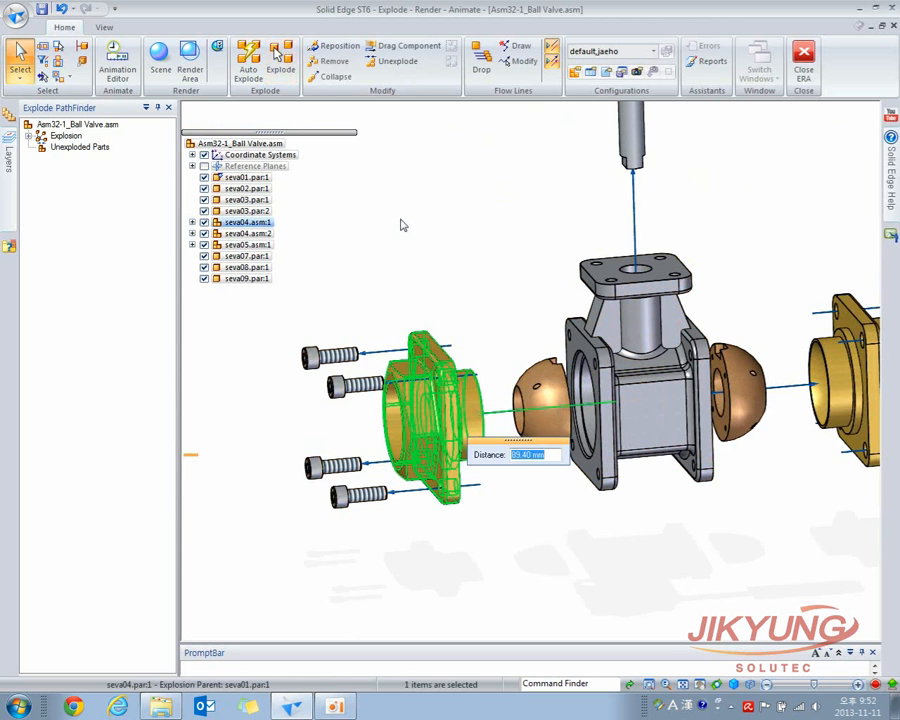
left_click(281, 60)
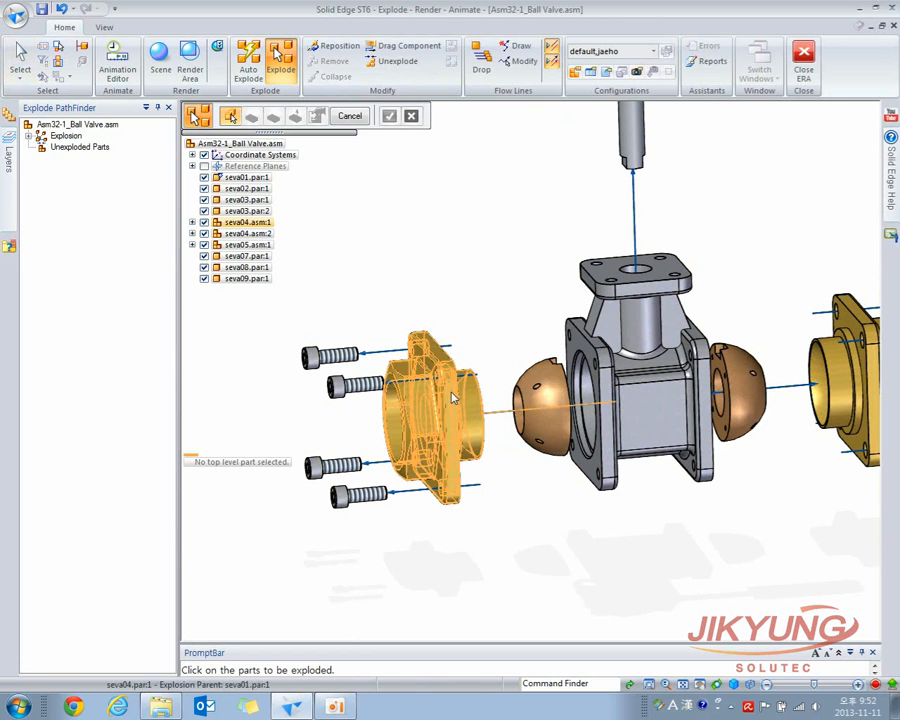
left_click(453, 398)
left_click(389, 117)
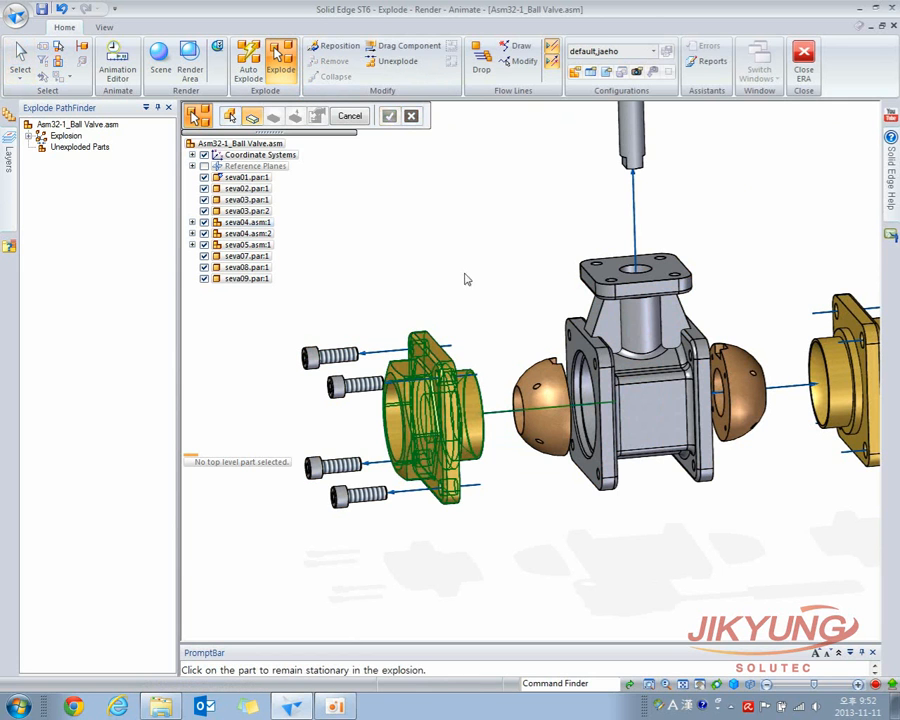
left_click(534, 404)
left_click(534, 408)
left_click(397, 301)
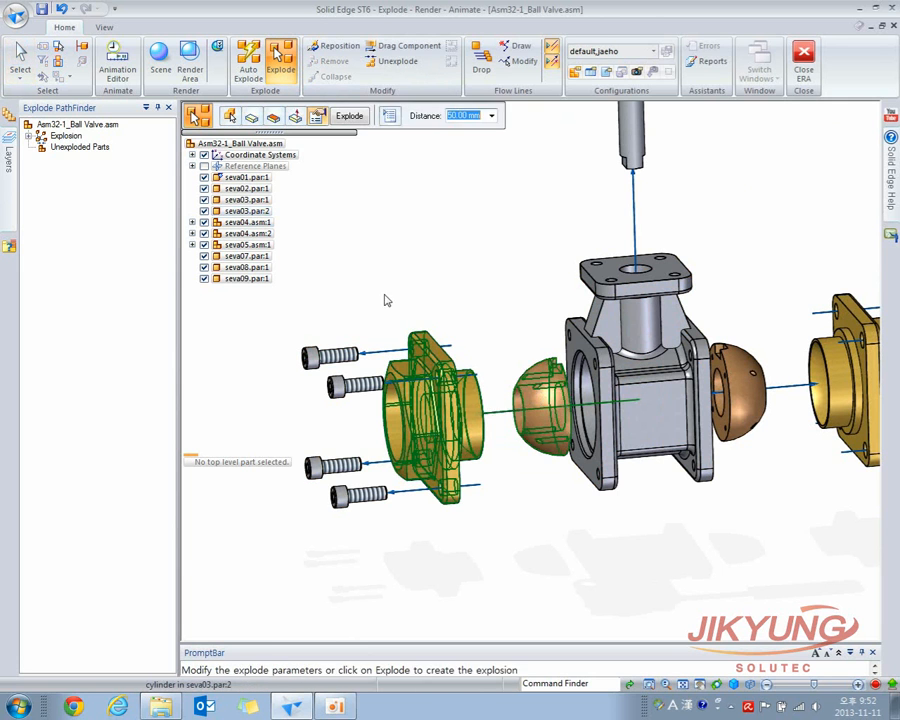
right_click(377, 297)
right_click(376, 295)
key("Escape")
left_click(432, 388)
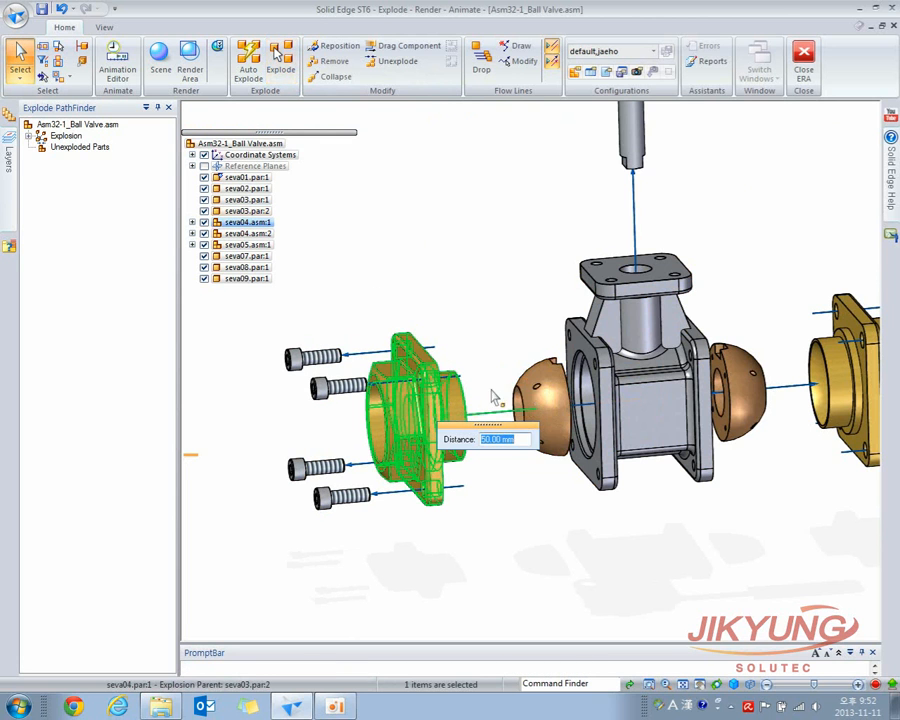
left_click(533, 309)
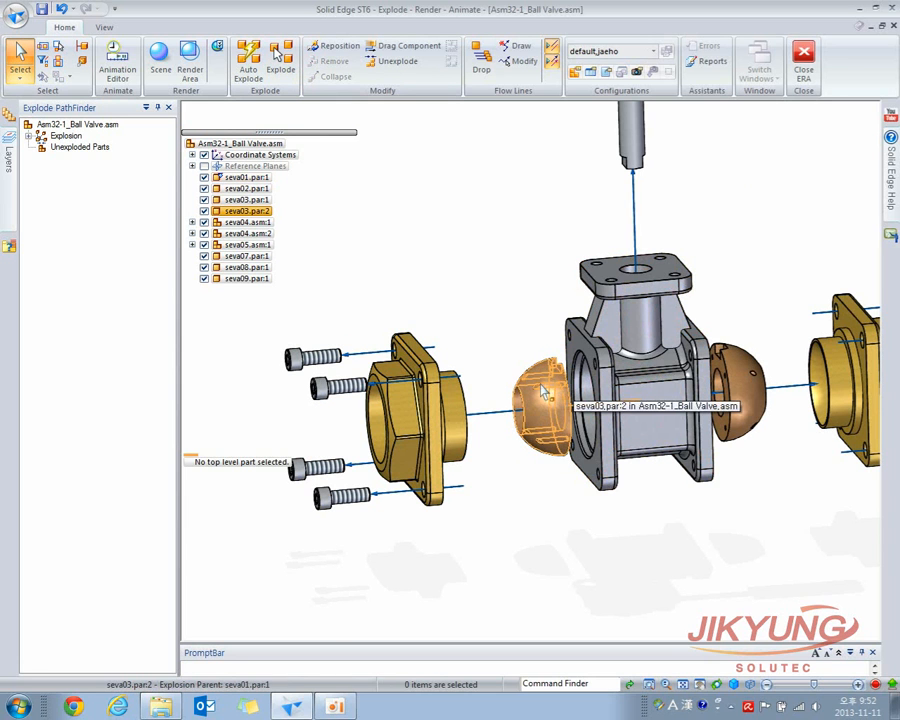
left_click(420, 400)
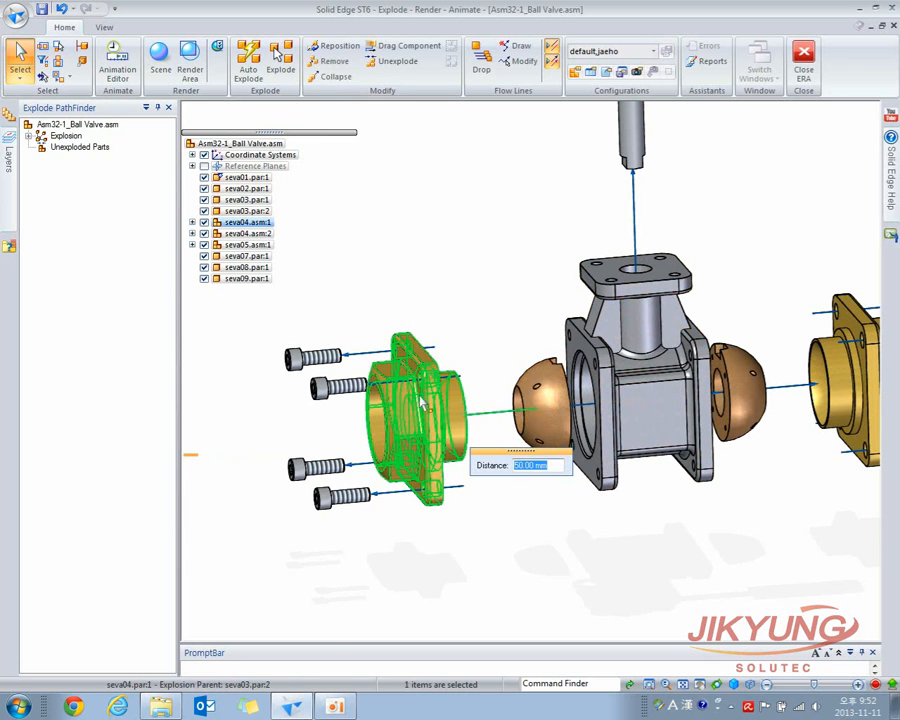
left_click(493, 325)
Explode the right-hand flange seva04.asm:2 50 mm outward from the stationary ball half seva03.par:1.
scroll(514, 300, "down", 2)
middle_click_drag(514, 297, 373, 285, "shift")
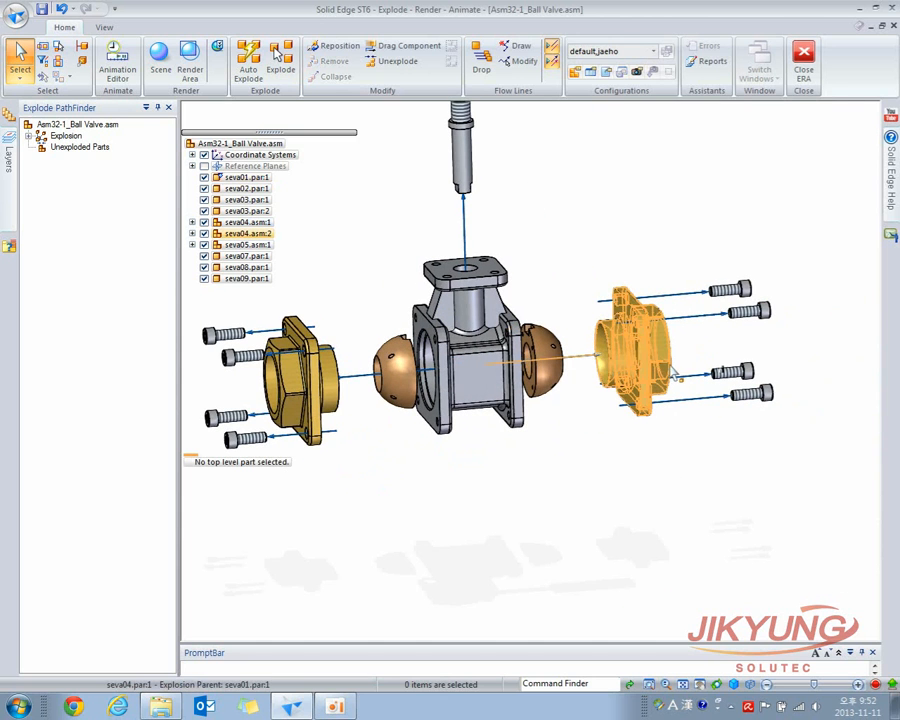
left_click(281, 60)
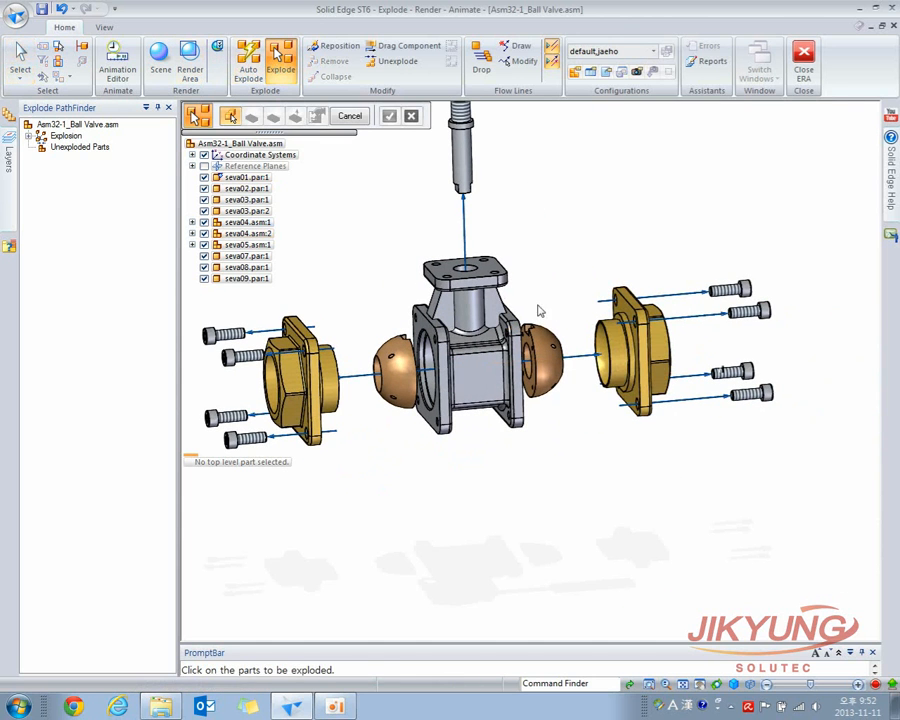
left_click(615, 358)
left_click(389, 116)
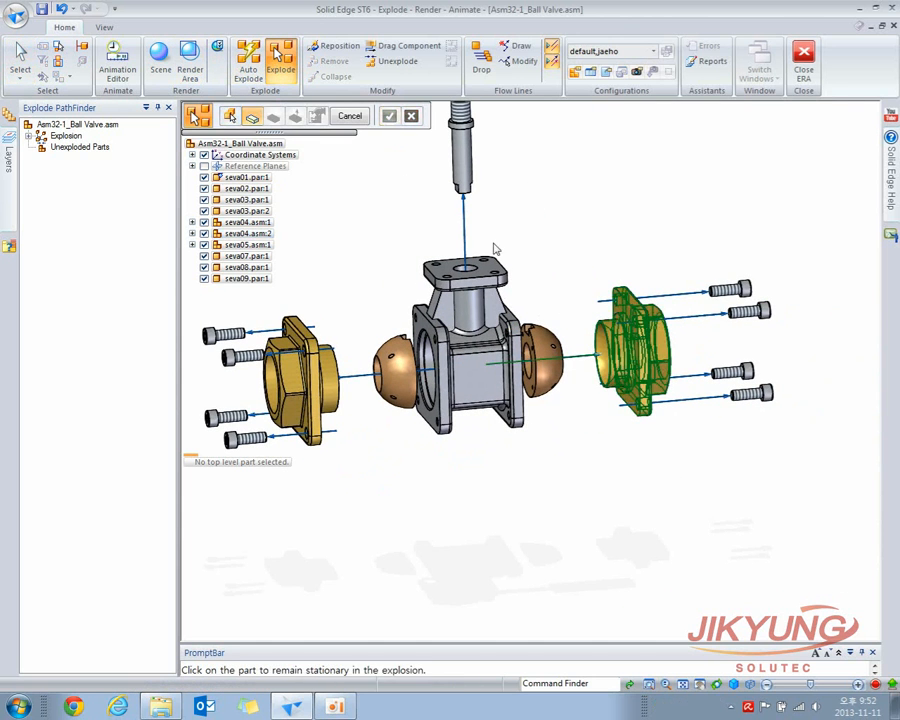
left_click(540, 365)
left_click(546, 370)
left_click(721, 355)
left_click(350, 116)
middle_click_drag(567, 286, 600, 307, "ctrl")
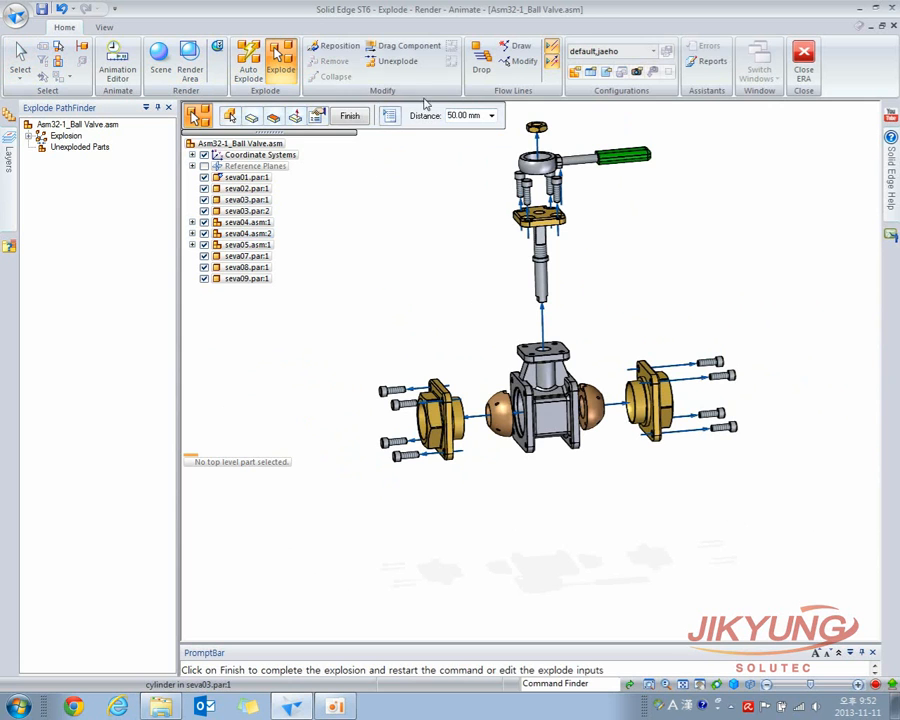
Move both ball halves, together with their flanges and screws, farther outward from the valve body with Drag Component.
left_click(404, 45)
left_click(492, 415)
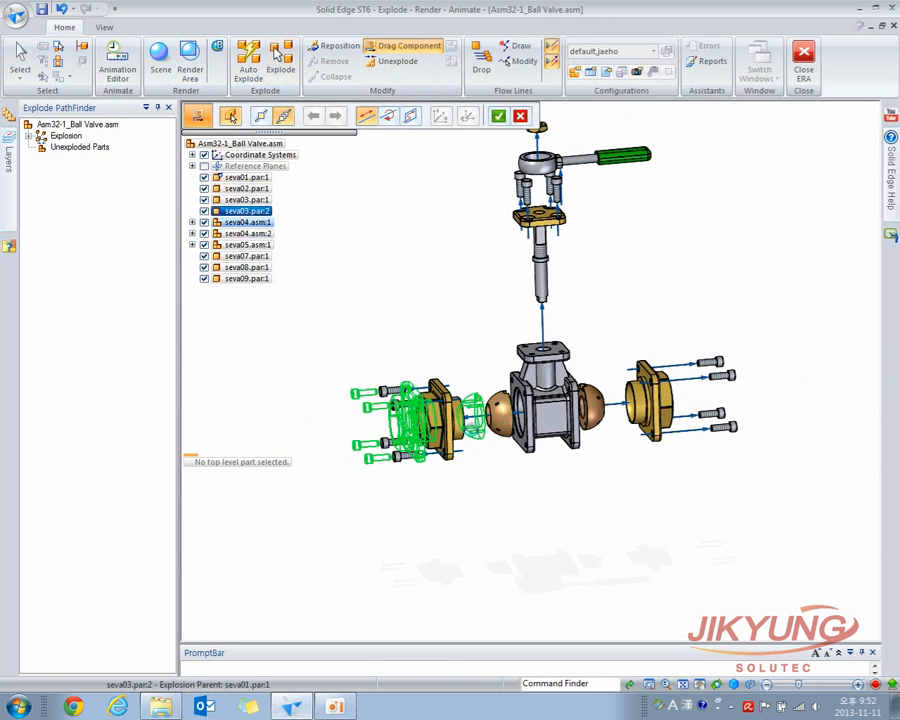
left_click_drag(471, 430, 470, 430)
left_click_drag(591, 417, 630, 414)
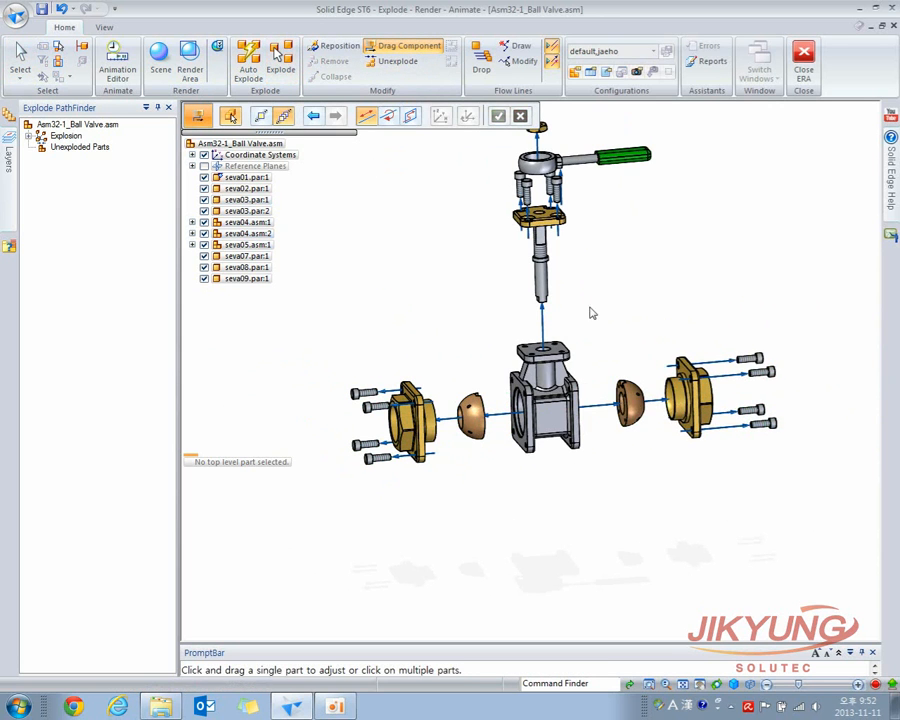
Space out the stem, cover plate and lever vertically with Drag Component, and move the grip farther out along the lever's axis.
left_click_drag(541, 270, 541, 290)
left_click_drag(541, 242, 541, 211)
left_click_drag(543, 152, 543, 129)
left_click_drag(617, 130, 650, 128)
middle_click(622, 187)
middle_click(622, 187)
key("Escape")
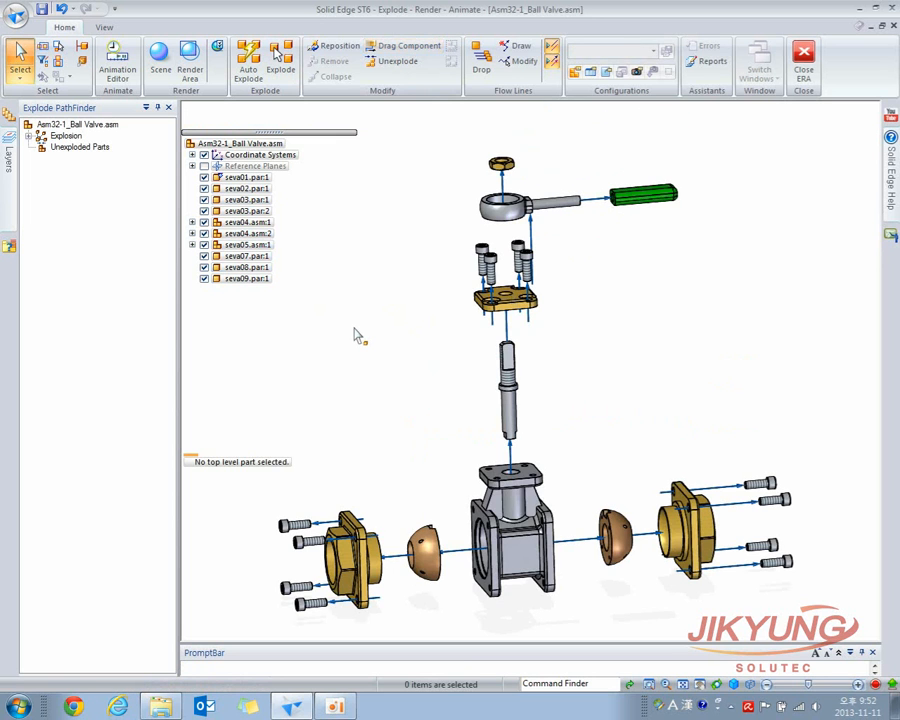
Set Drag Component to move only the selected part, and shift the stem alone slightly up toward the cover plate.
middle_click_drag(355, 329, 355, 329)
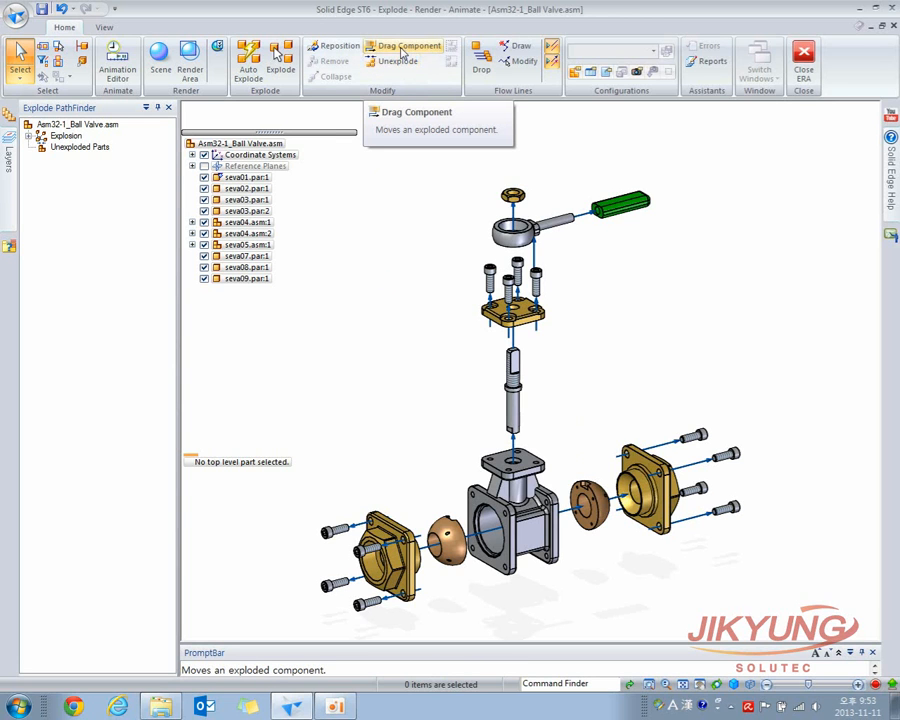
left_click(409, 47)
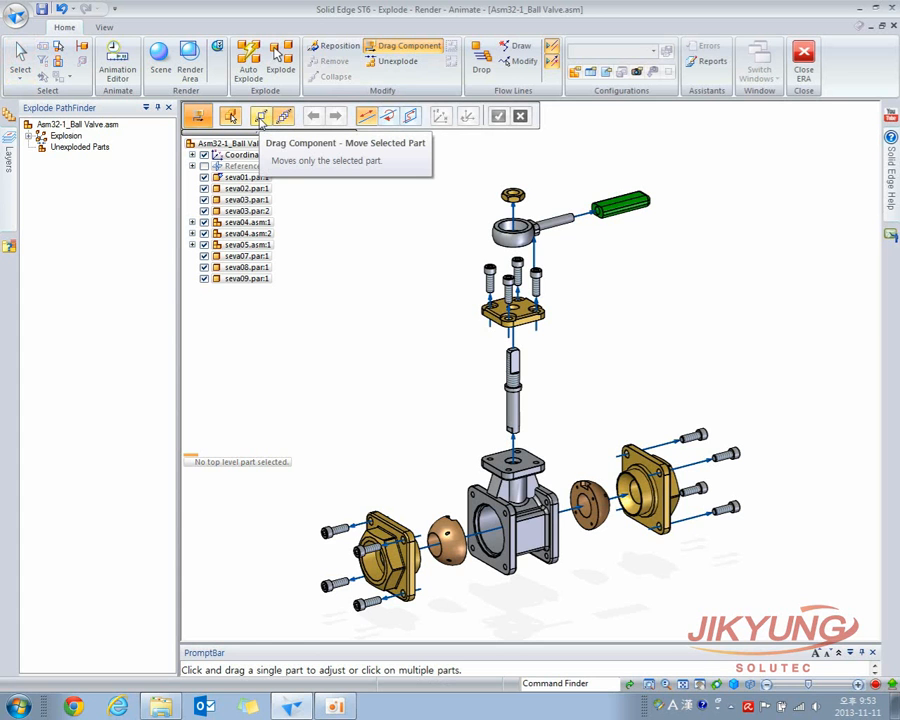
scroll(402, 337, "up", 5)
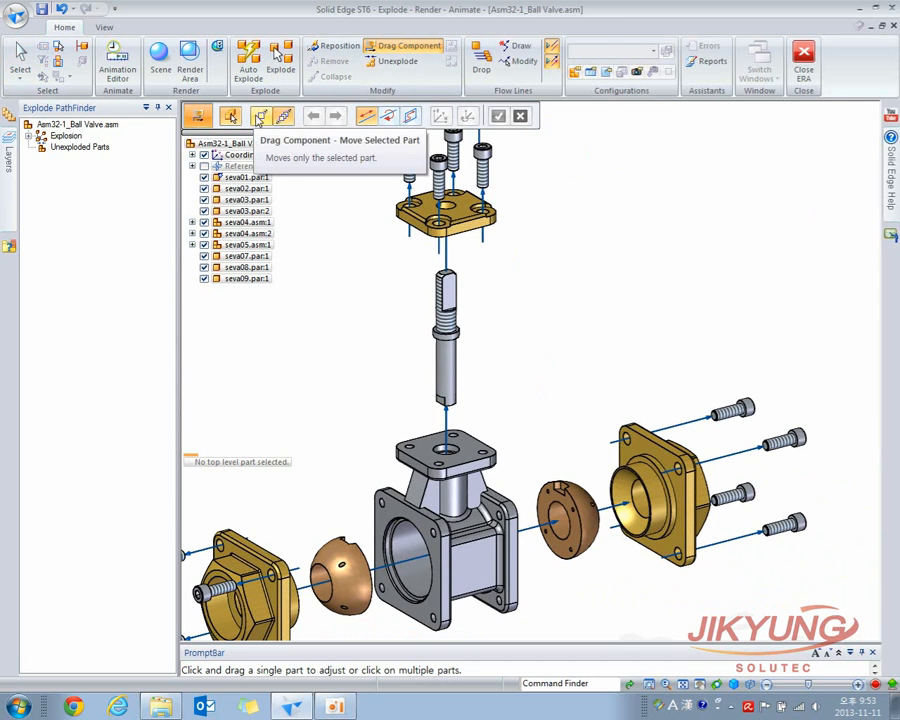
left_click(259, 117)
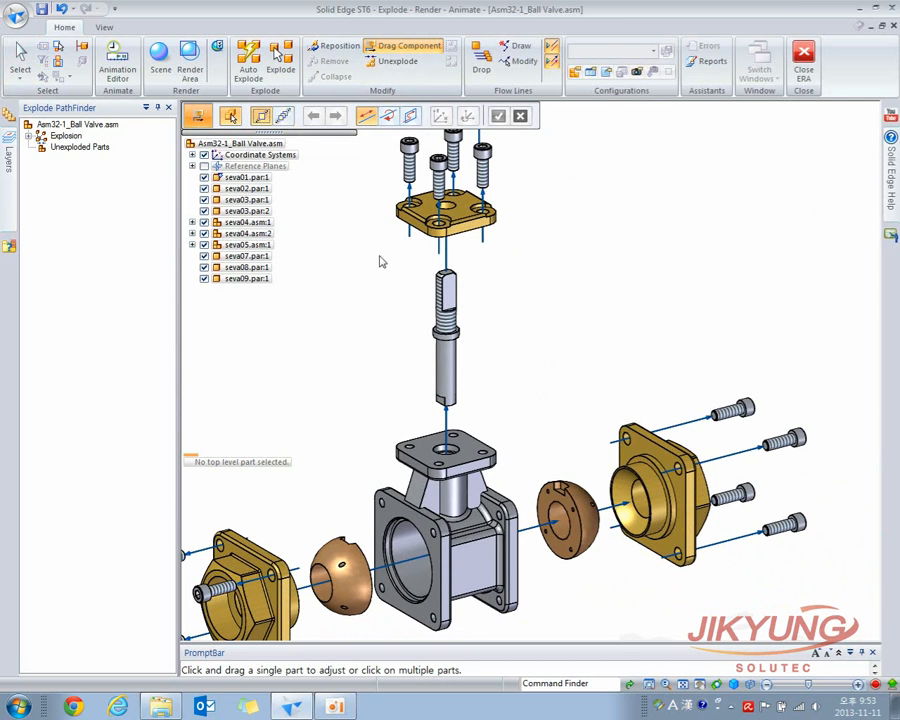
left_click(451, 360)
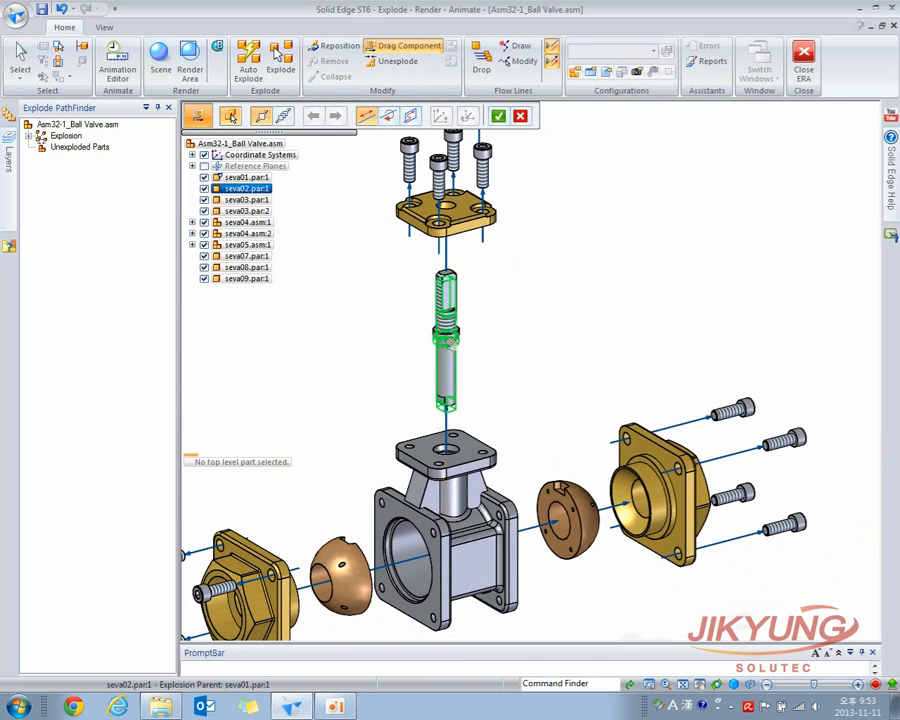
left_click_drag(453, 411, 458, 516)
left_click_drag(460, 453, 468, 350)
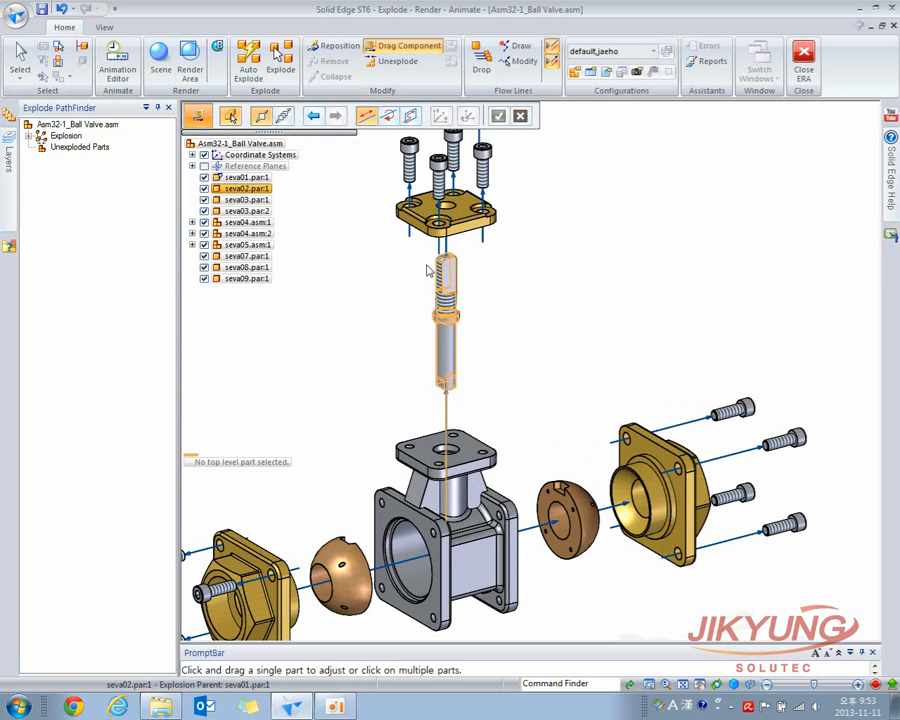
Switch Drag Component to include dependent parts, and reposition the stem vertically with everything above it.
scroll(521, 299, "down", 2)
middle_click_drag(517, 277, 526, 394, "shift")
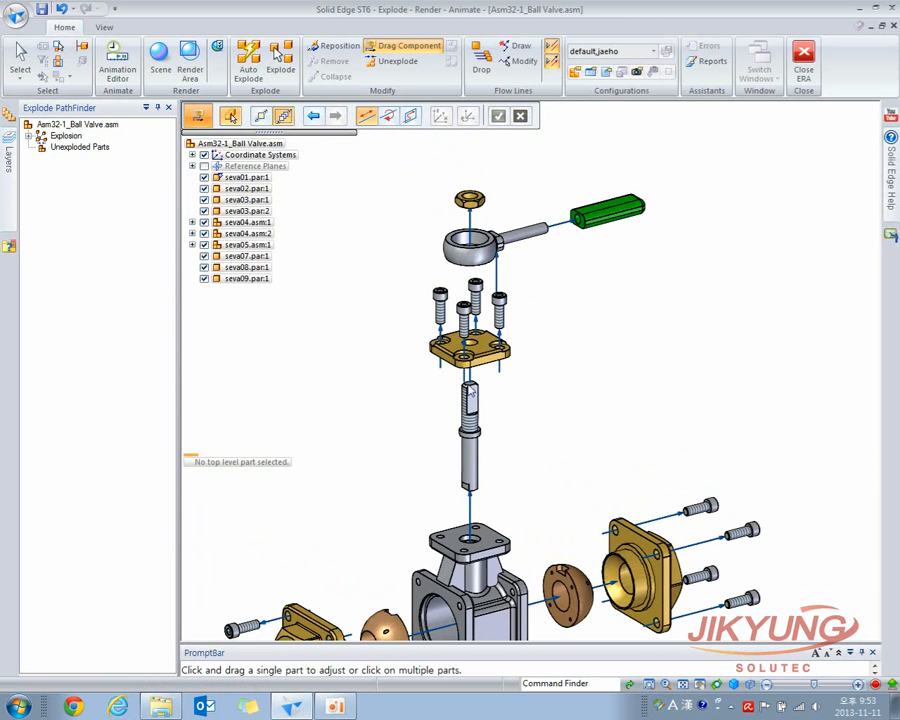
left_click(246, 188)
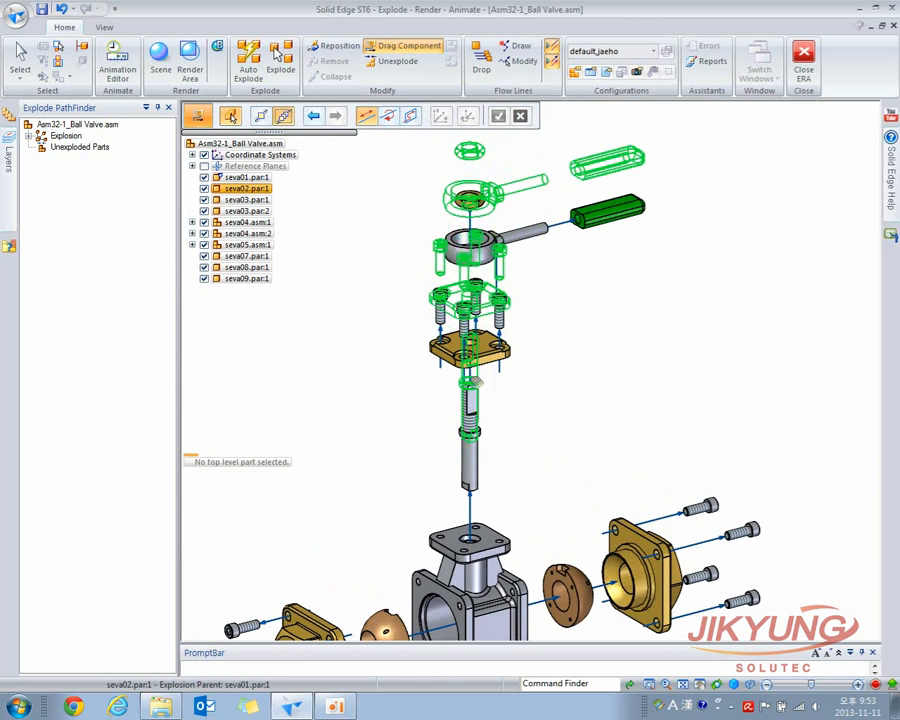
left_click_drag(479, 531, 472, 402)
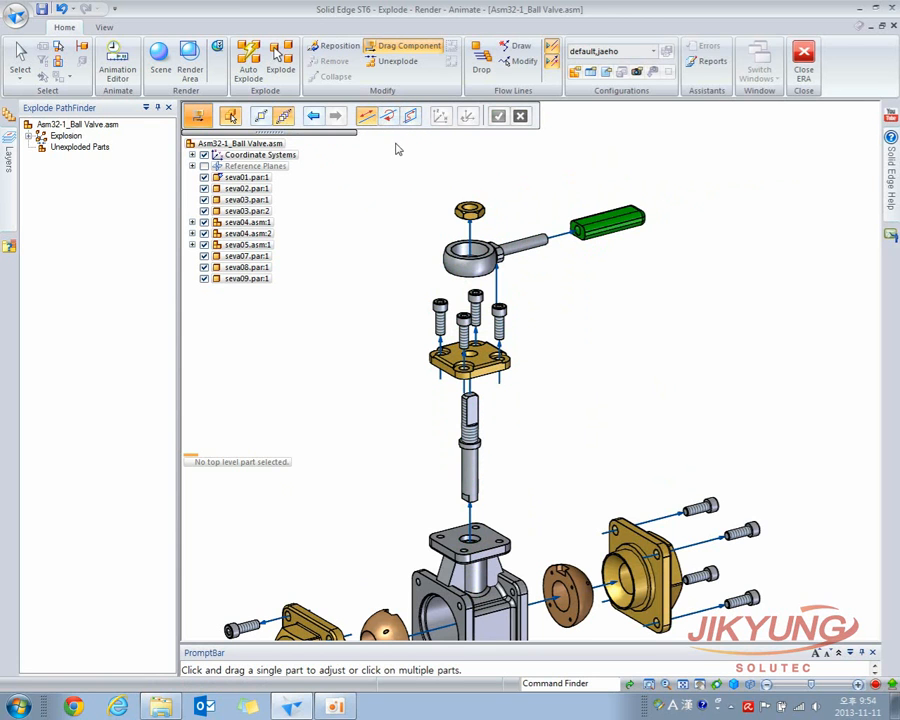
key("Escape")
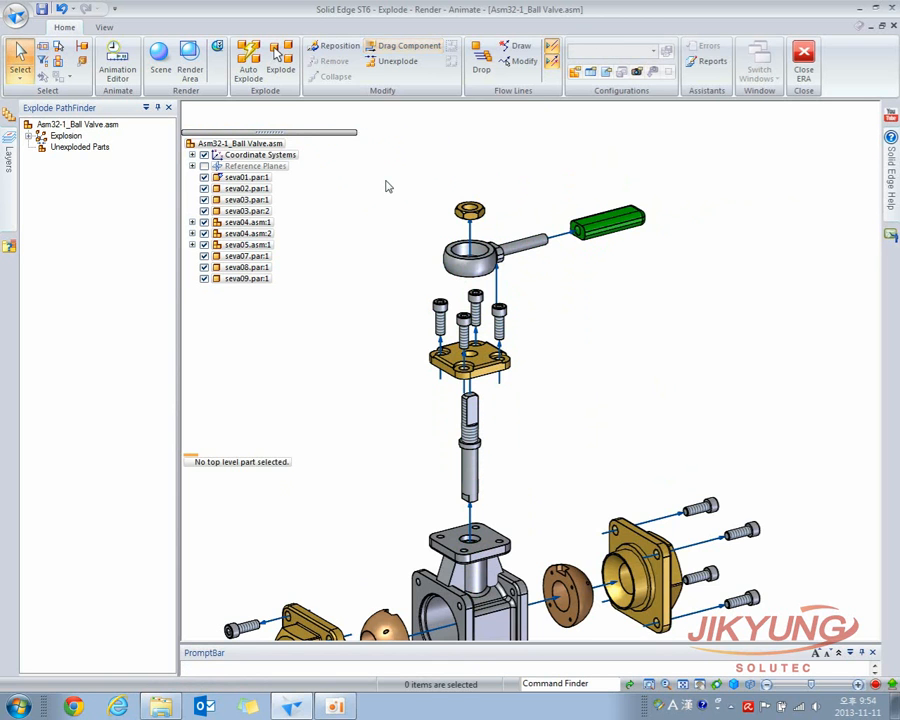
Move the stem and its dependent parts slightly farther up from the valve body with Drag Component.
middle_click_drag(382, 291, 384, 231, "shift")
left_click(408, 46)
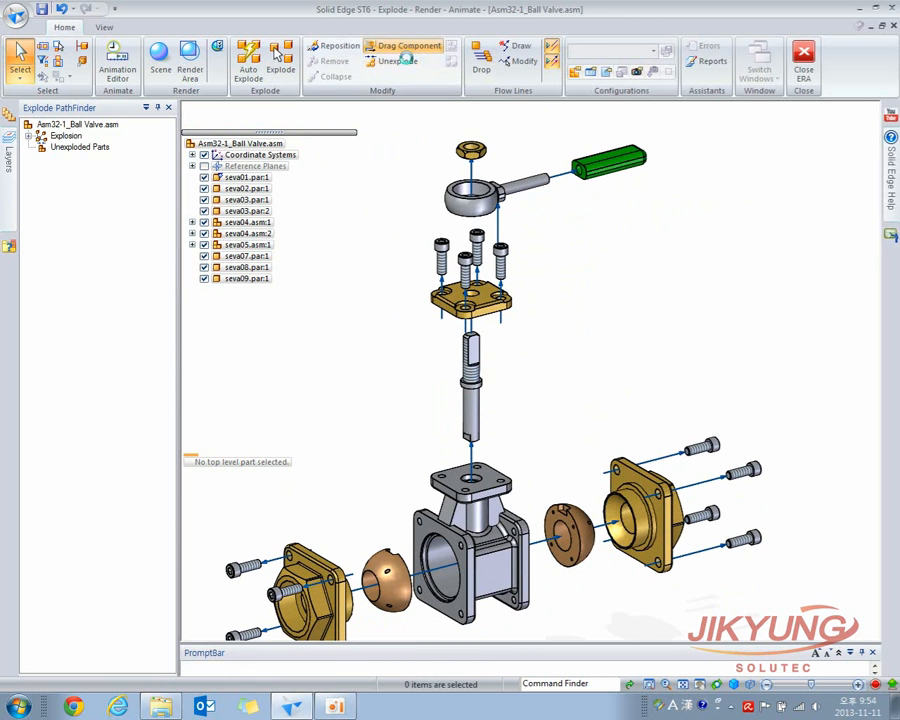
left_click(470, 370)
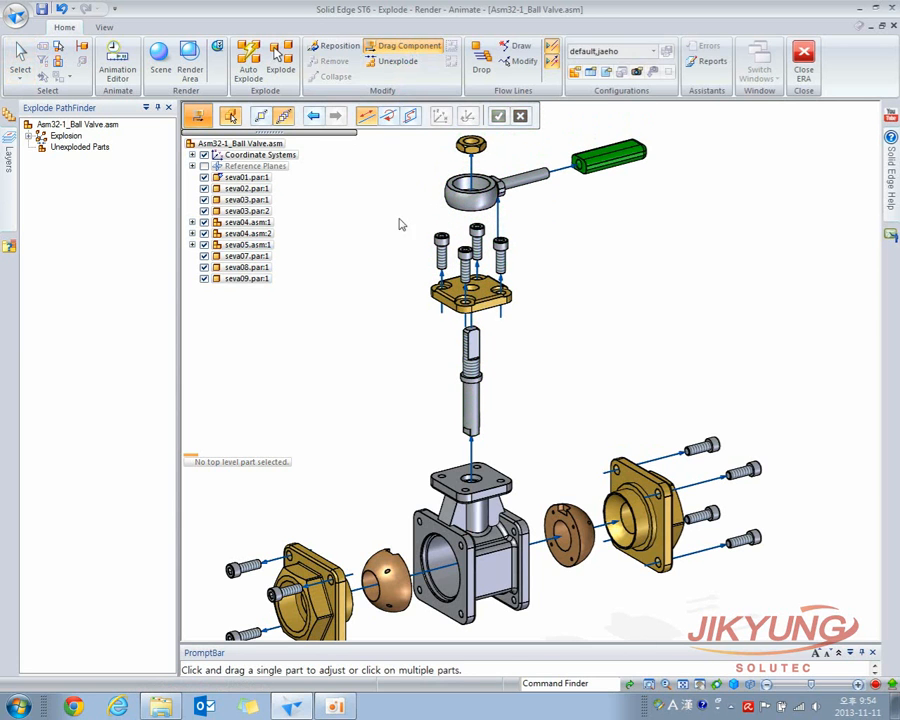
Move the stem and its dependent parts about 190 mm sideways along the Y axis with Drag Component.
left_click(470, 354)
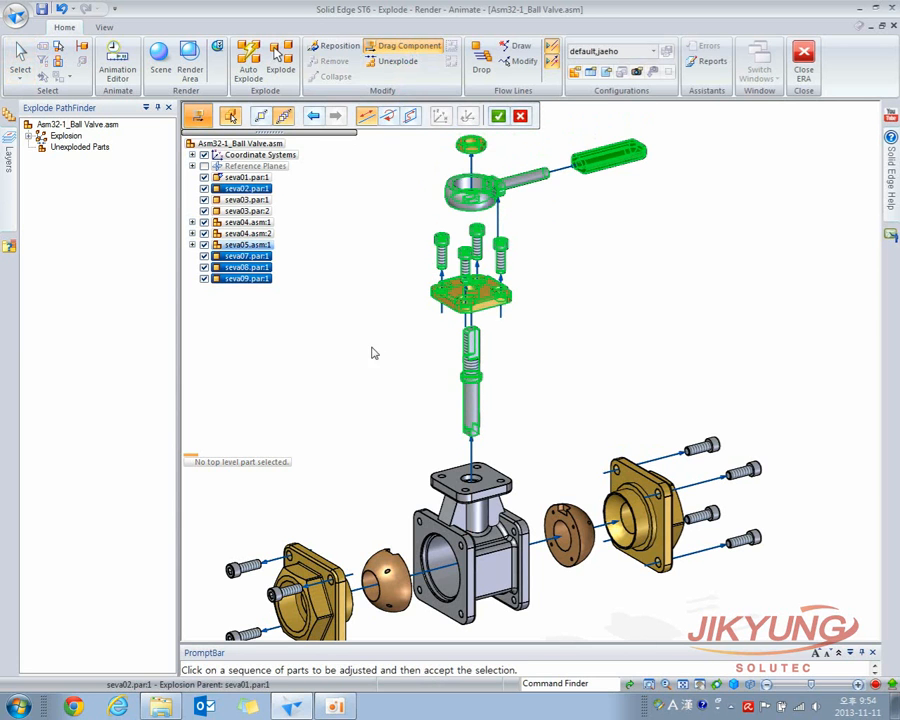
left_click(500, 117)
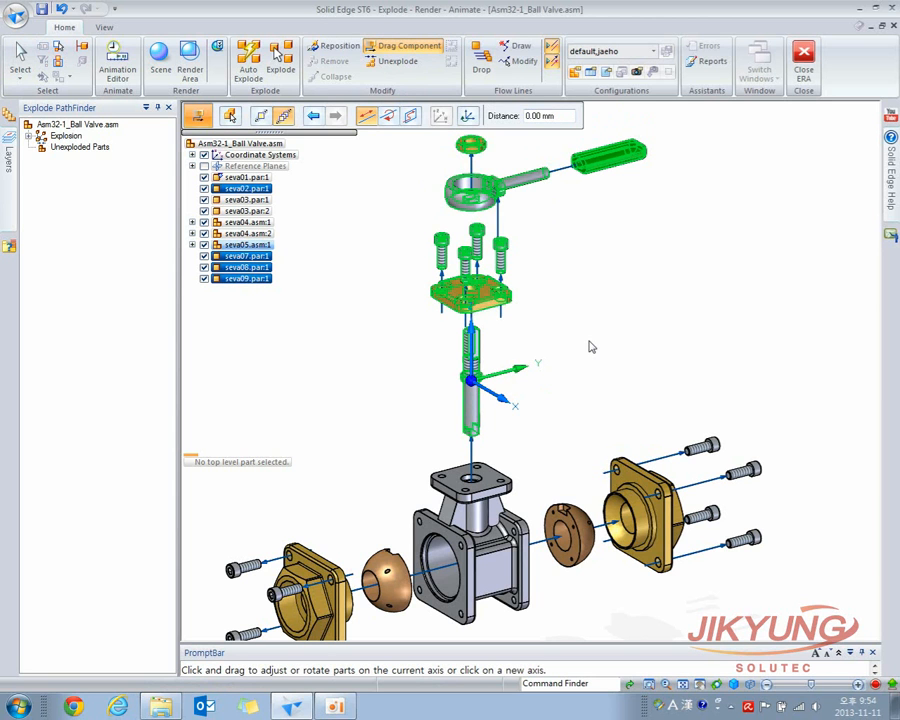
left_click_drag(508, 375, 638, 381)
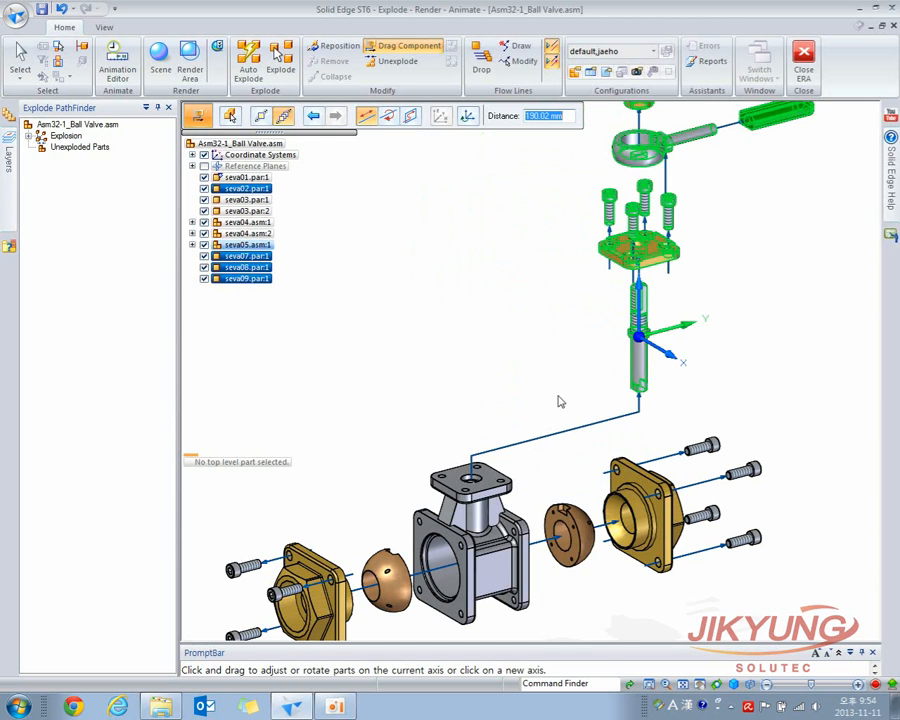
scroll(555, 375, "down", 2)
middle_click_drag(555, 376, 549, 399, "shift")
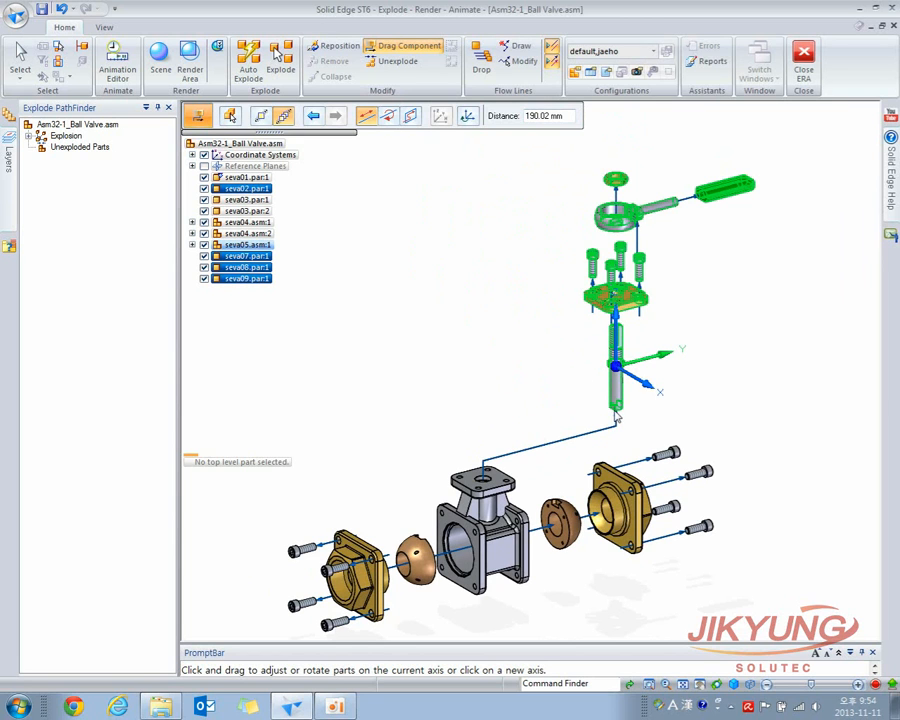
scroll(556, 400, "down", 1)
middle_click_drag(555, 388, 551, 362, "shift")
key("Escape")
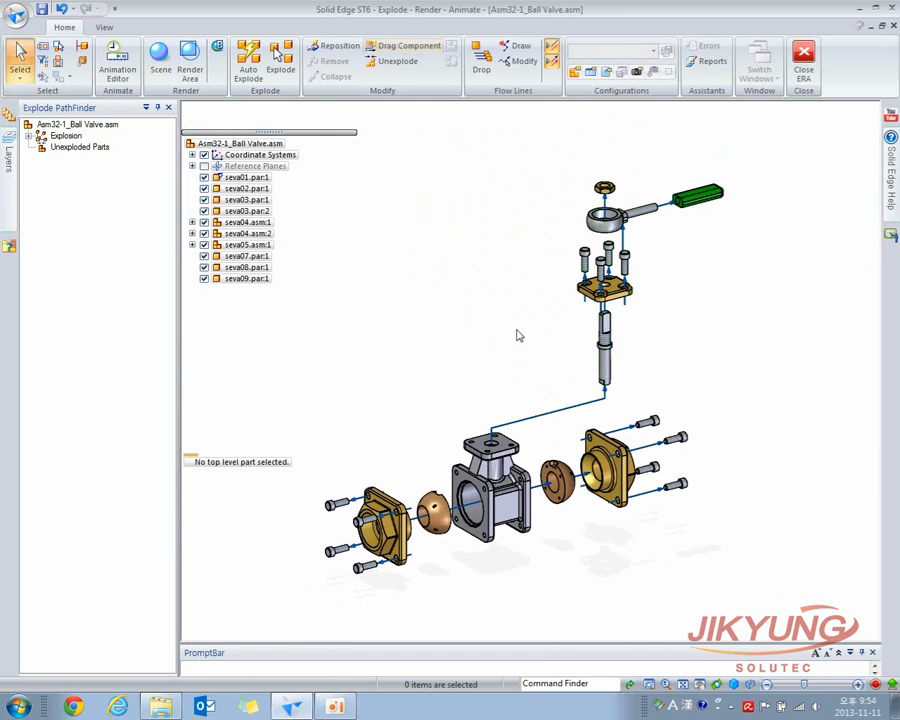
Reposition the nut so that it sits between the cover plate and the lever ring.
scroll(518, 342, "up", 2)
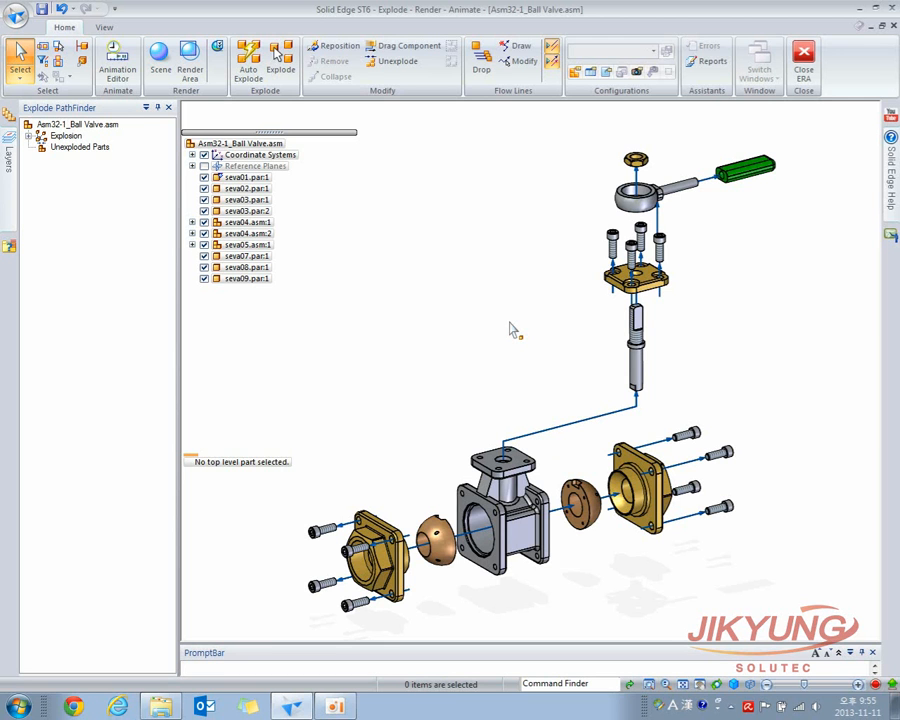
scroll(719, 221, "up", 3)
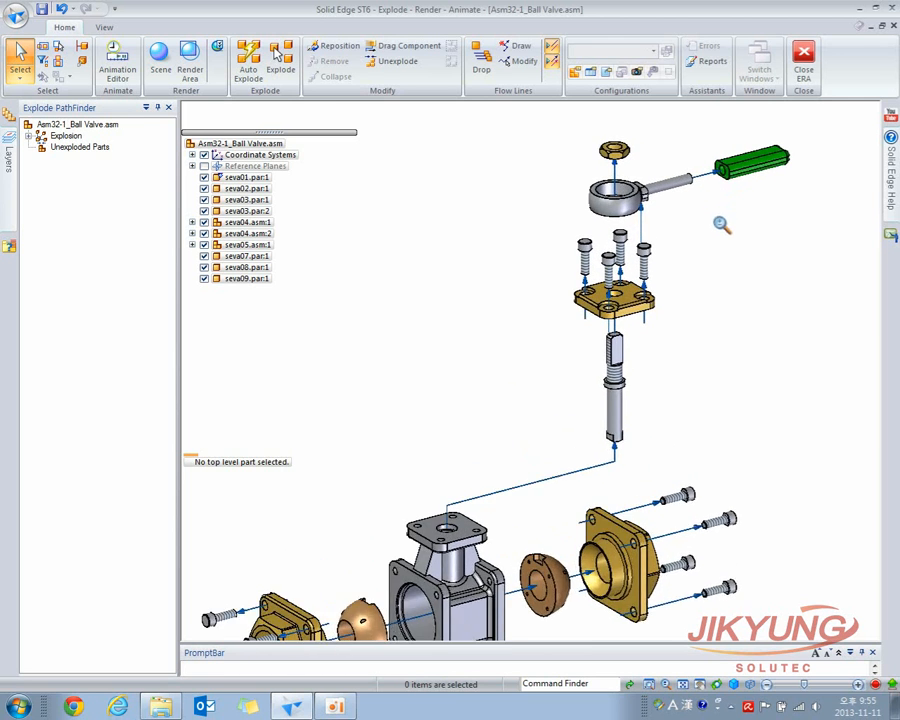
middle_click_drag(706, 257, 688, 274, "shift")
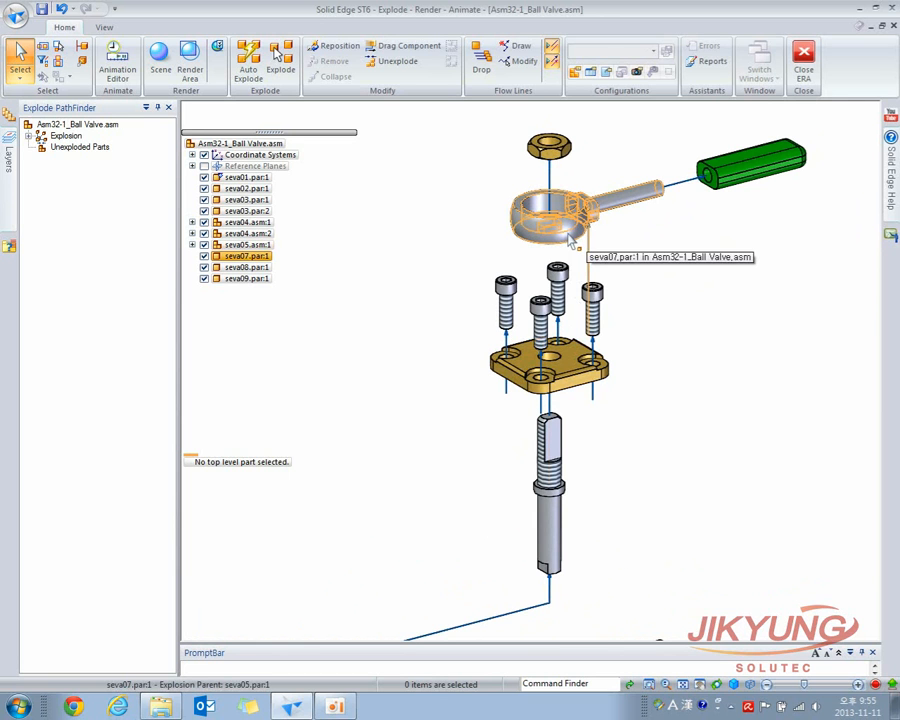
scroll(513, 224, "up", 1)
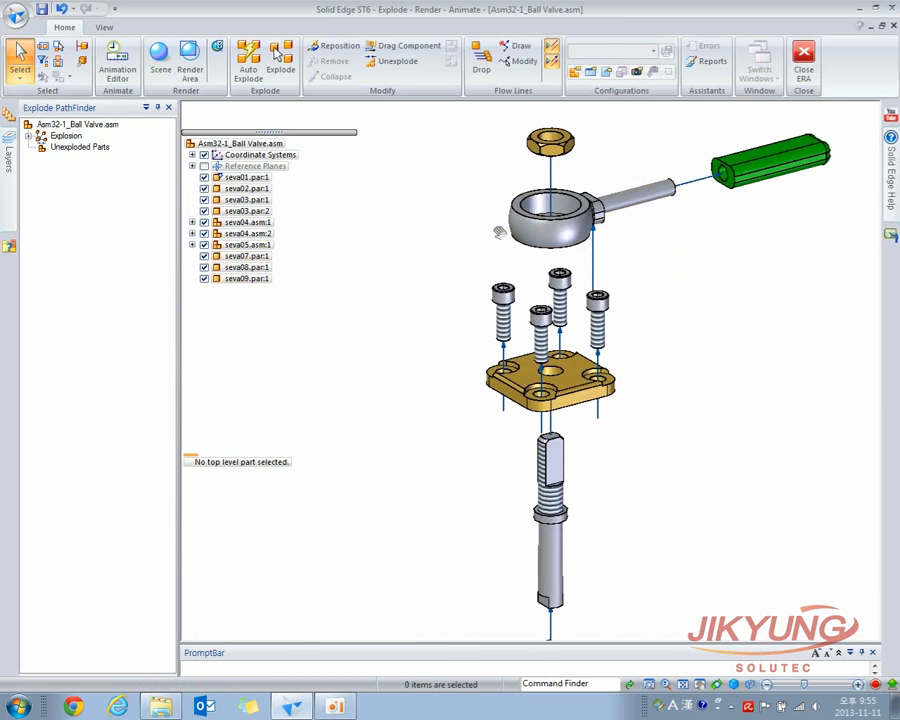
middle_click_drag(548, 180, 474, 239, "shift")
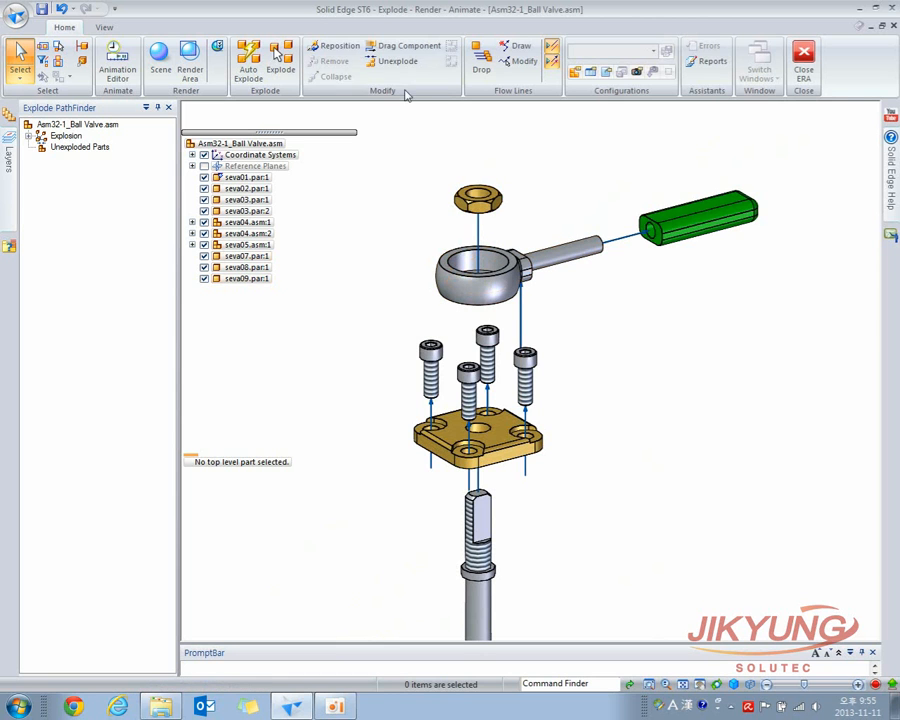
left_click(334, 45)
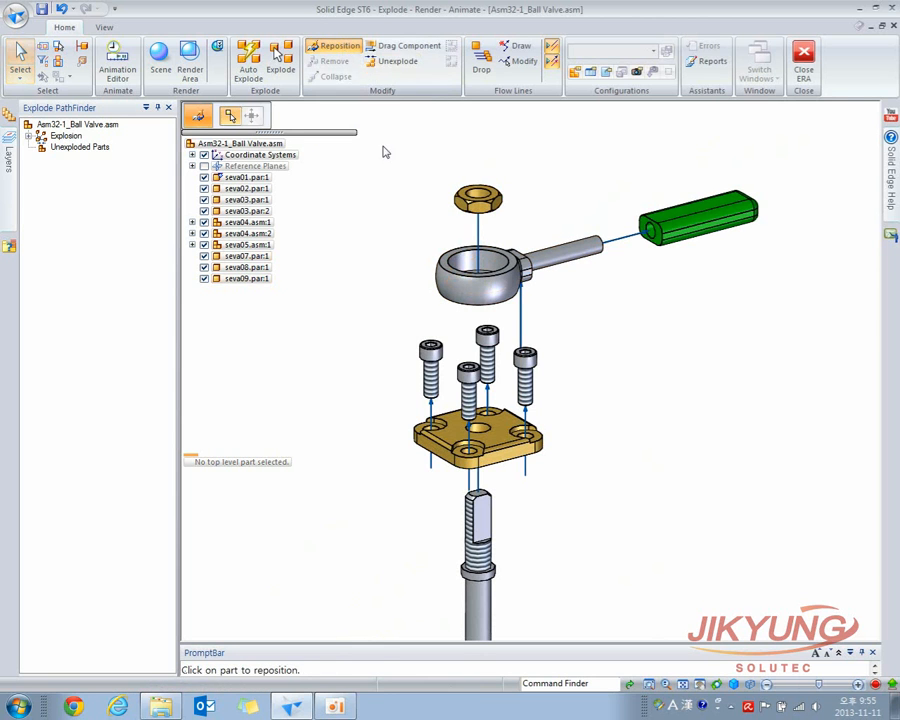
left_click(478, 198)
left_click(490, 275)
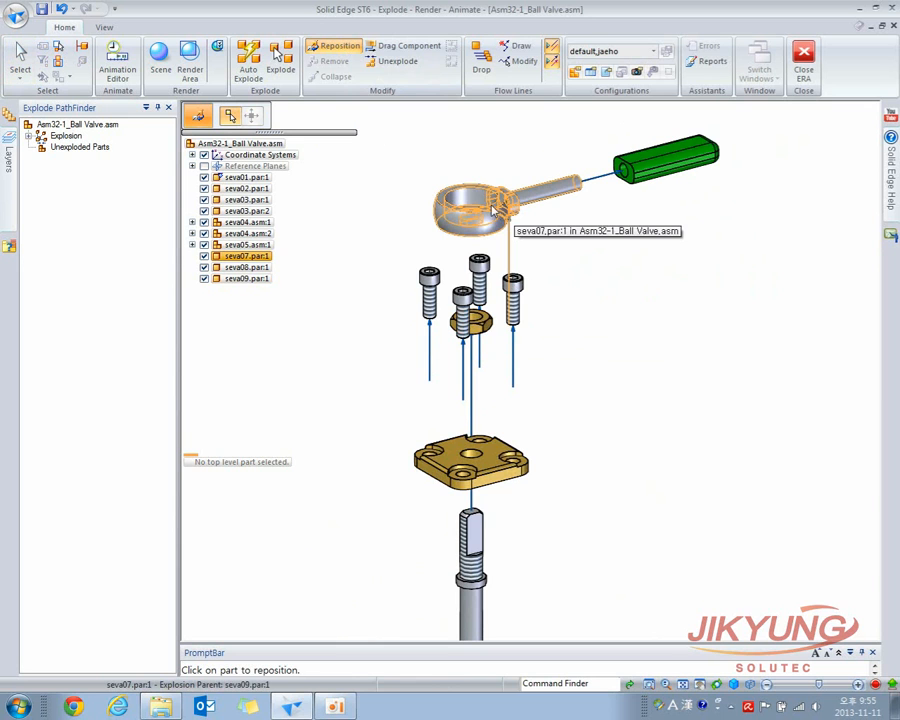
Reposition the lever next to the nut so that it sits between the cover plate and the nut.
left_click(352, 49)
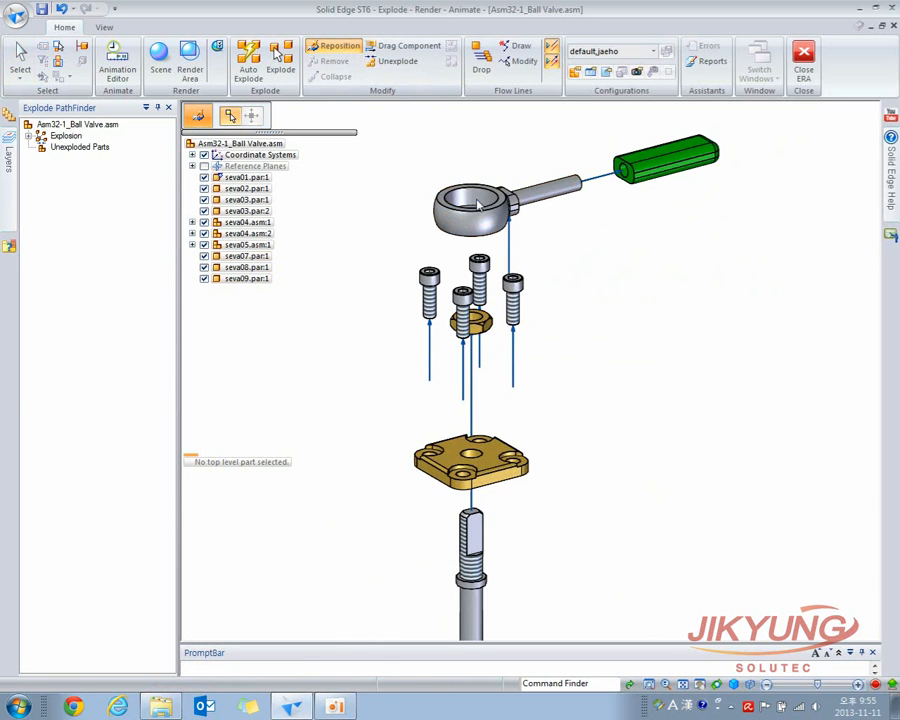
left_click(480, 208)
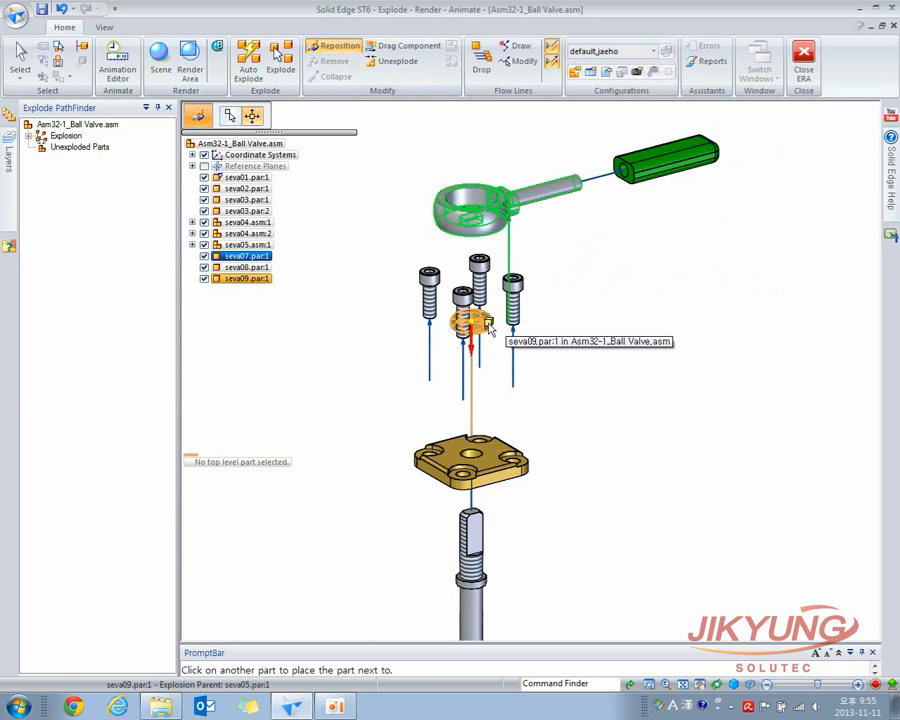
left_click(472, 322)
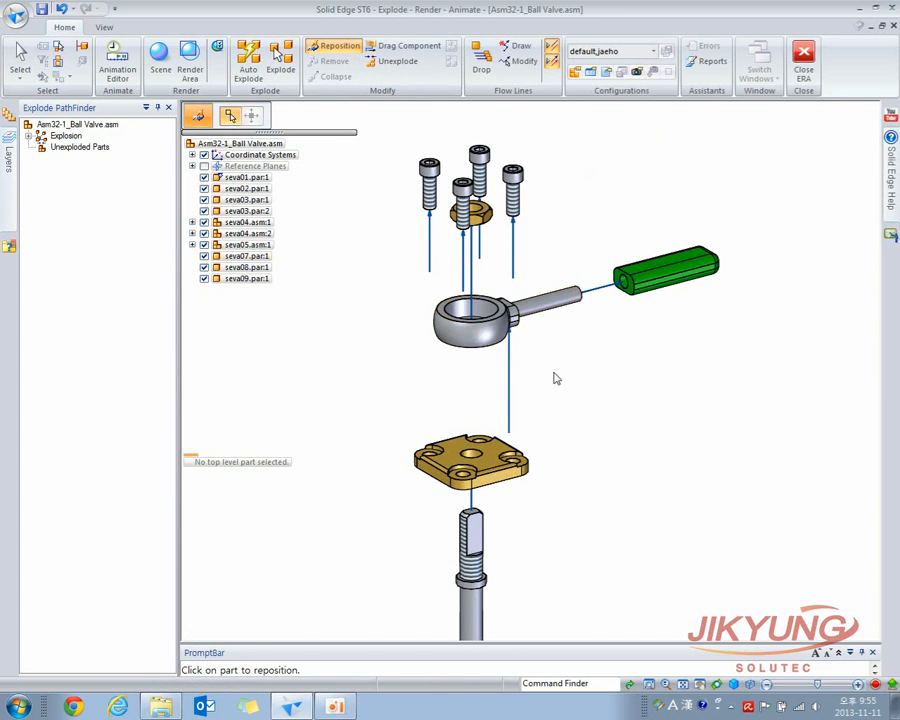
scroll(600, 335, "down", 3)
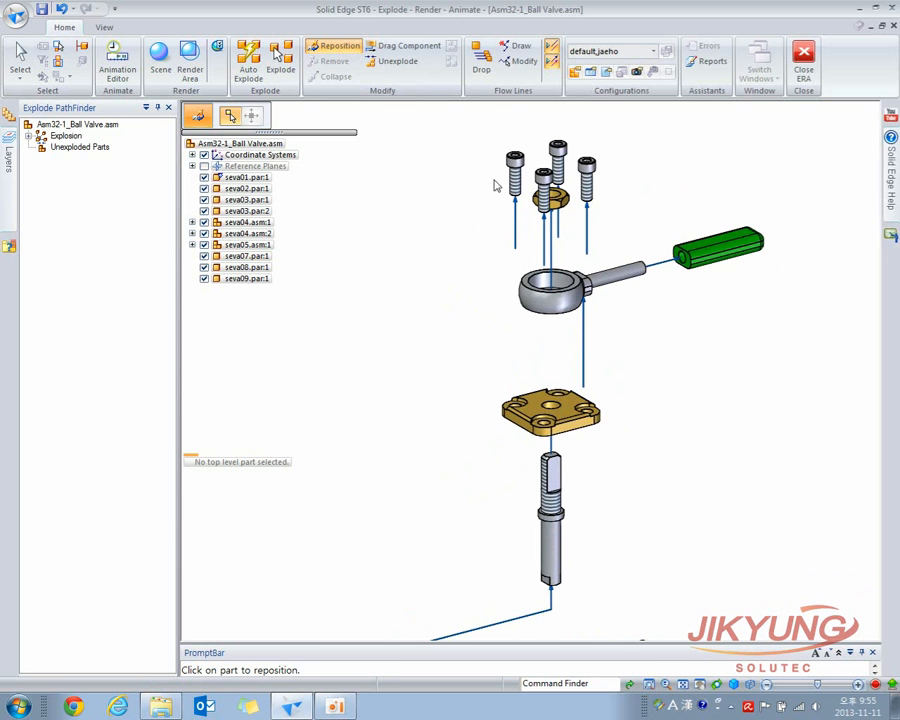
scroll(540, 192, "down", 4)
scroll(472, 157, "up", 3)
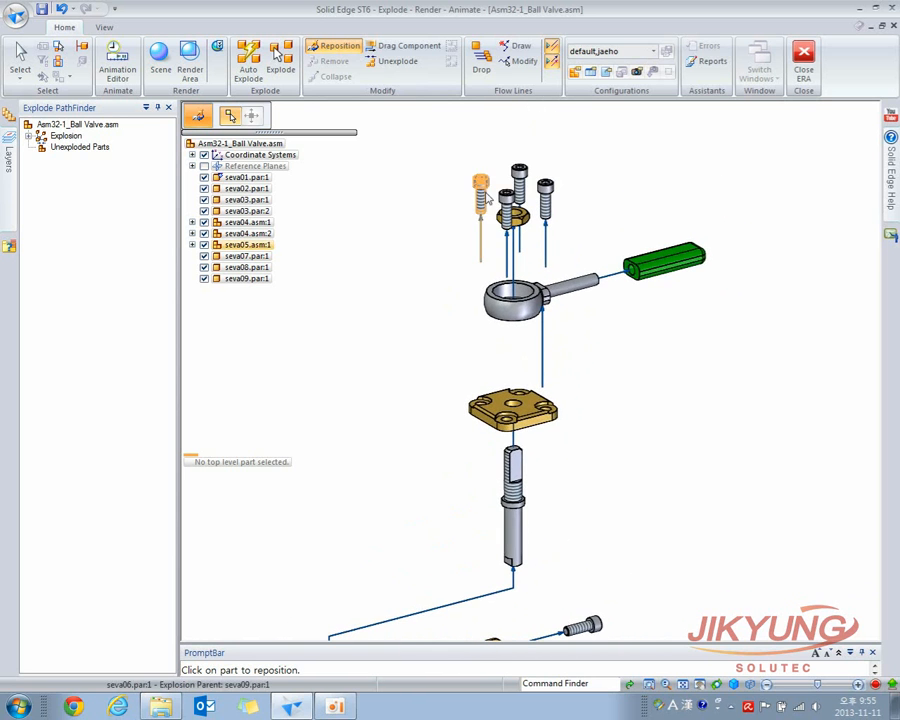
key("Escape")
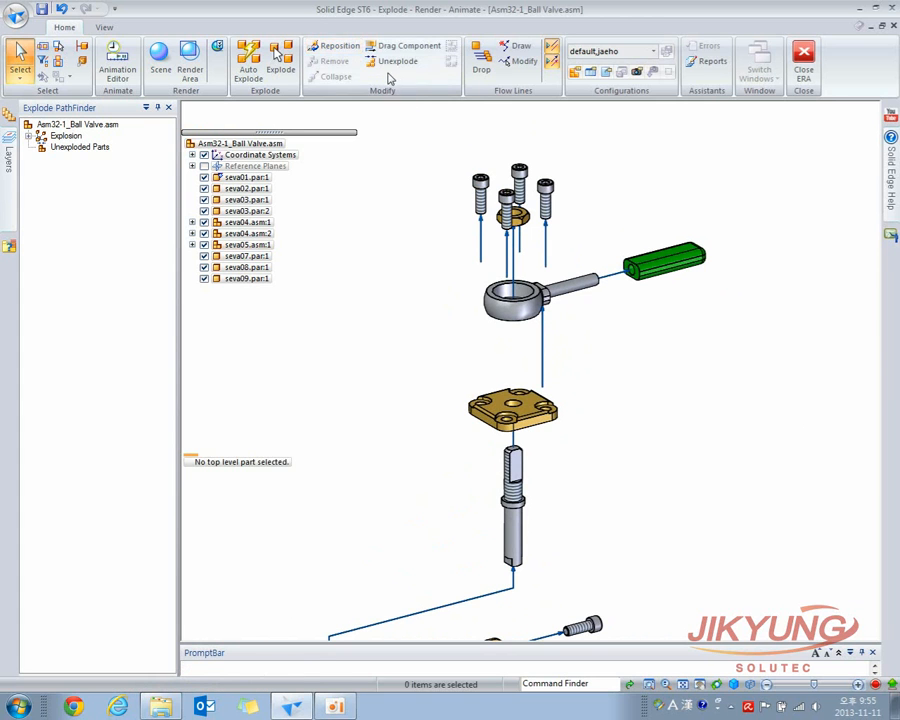
Remove the cover plate's four cap screws from the exploded view and clear the selection.
left_click(481, 195)
left_click(507, 207, "ctrl")
left_click(519, 180, "ctrl")
left_click(545, 195, "ctrl")
left_click(327, 61)
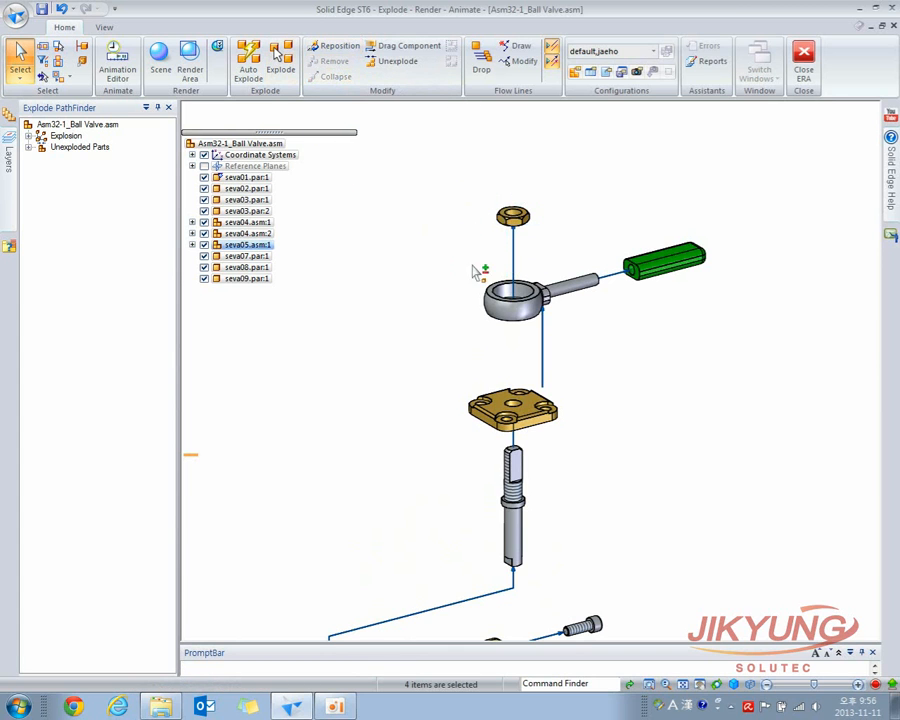
scroll(454, 241, "down", 2)
scroll(453, 240, "down", 1)
middle_click_drag(453, 240, 495, 196, "shift")
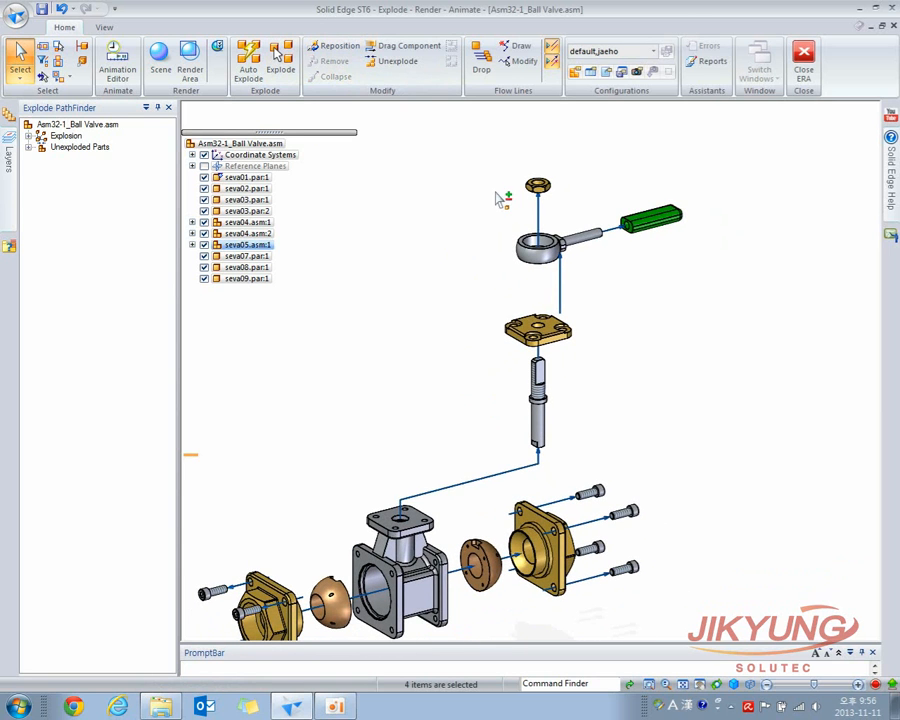
left_click(500, 199)
Expand seva05.asm:1 and its Pattern_1 items in the assembly tree, and show all four seva06 screws.
left_click(243, 246)
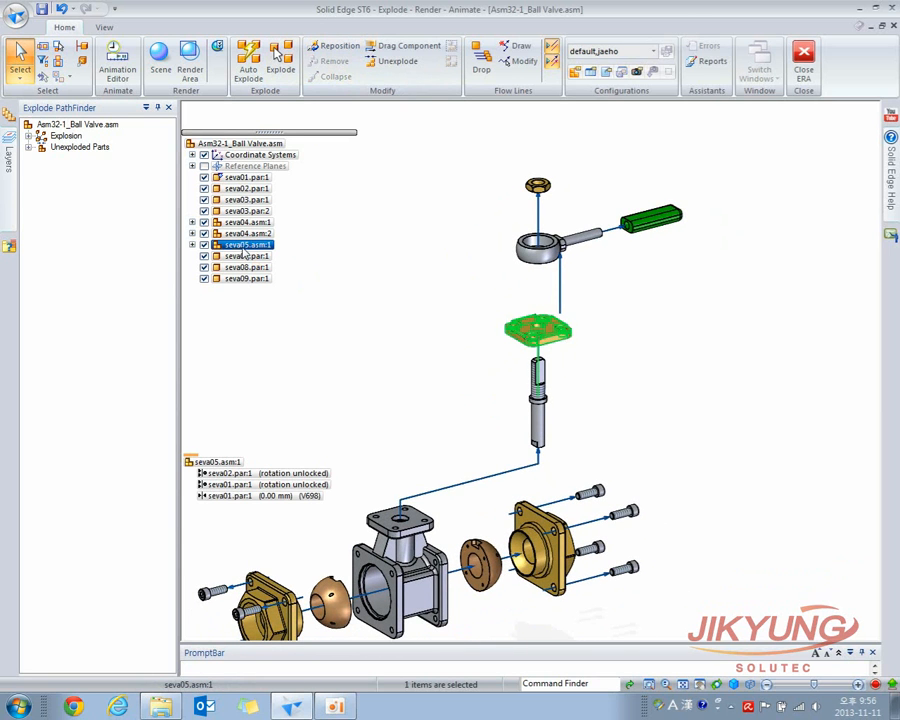
left_click(191, 244)
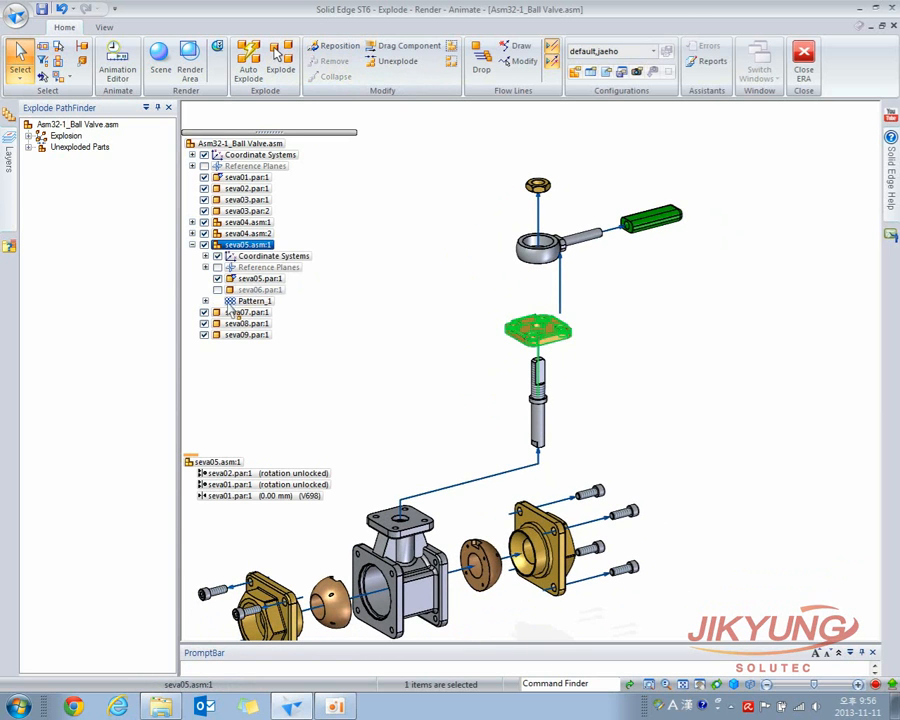
left_click(205, 301)
left_click(219, 312)
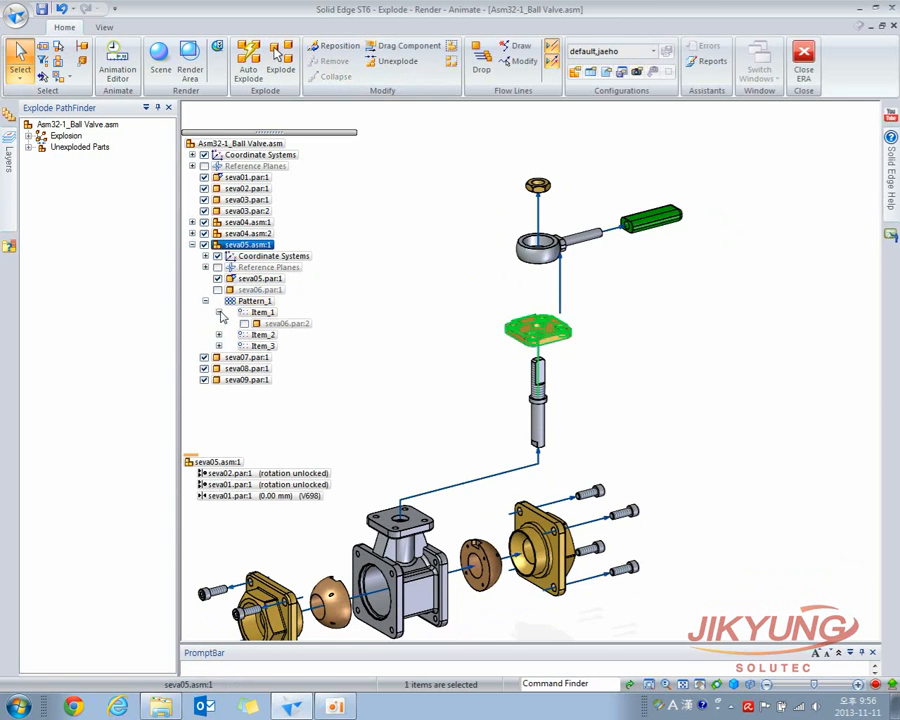
left_click(219, 334)
left_click(219, 357)
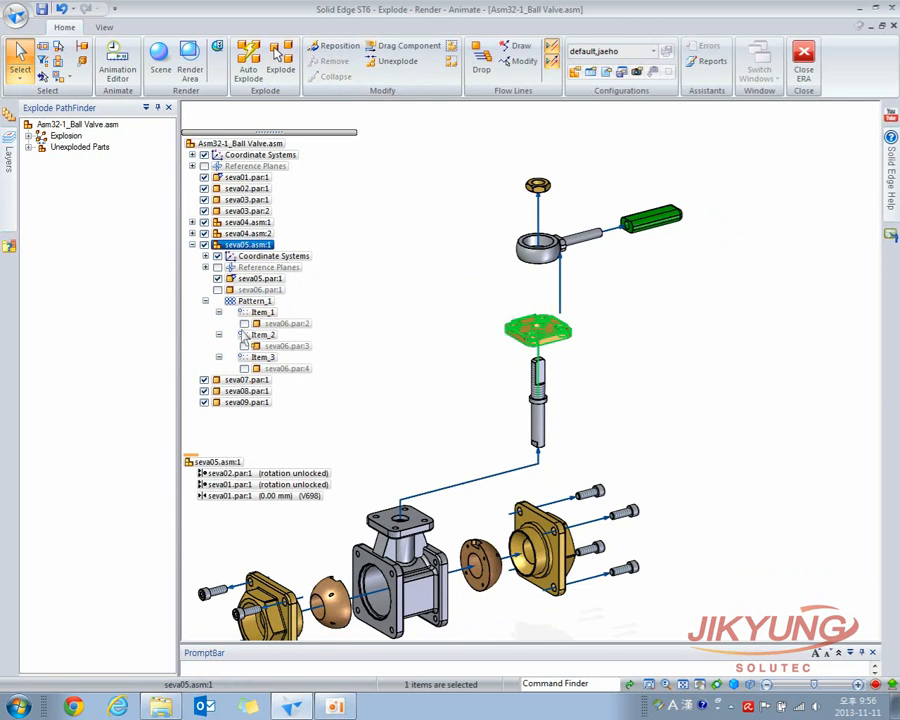
left_click(218, 290)
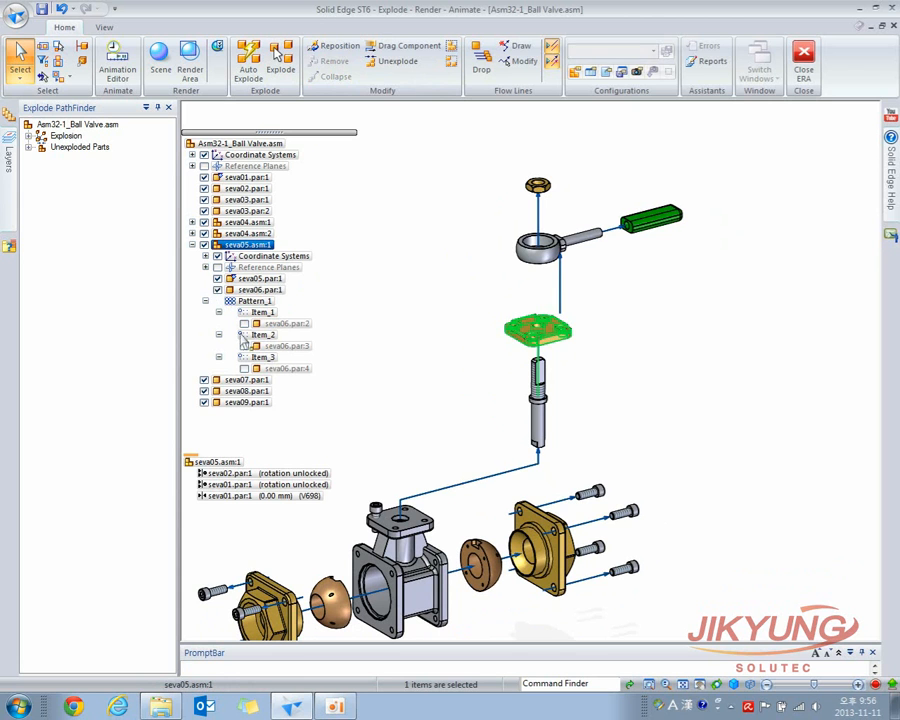
left_click(244, 323)
left_click(245, 348)
left_click(245, 368)
scroll(370, 527, "up", 3)
middle_click_drag(443, 444, 479, 351, "shift")
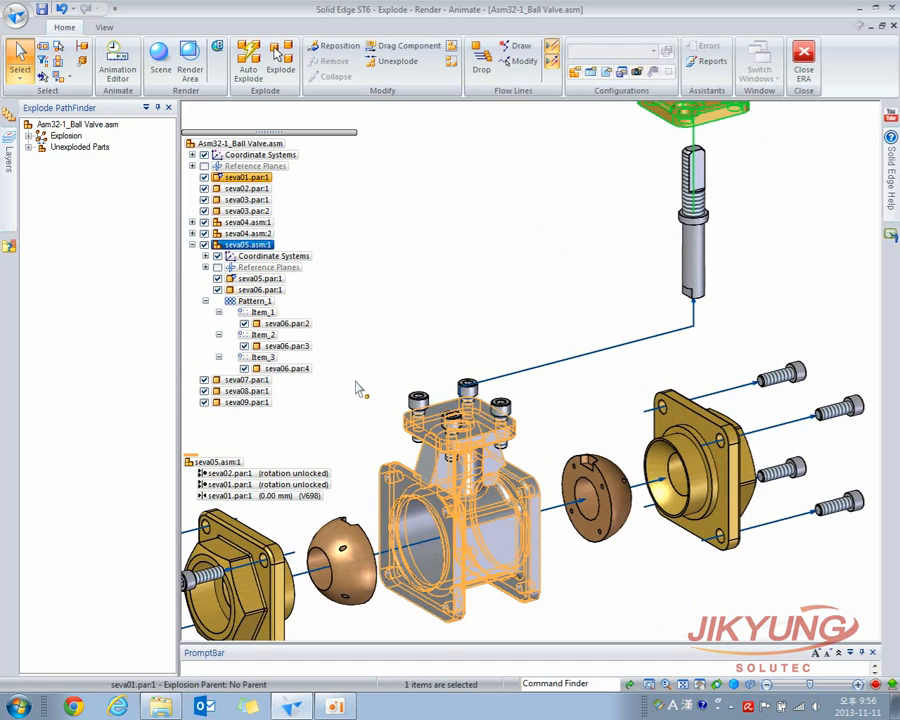
Hide the four seva06 screws again, collapse Pattern_1, and clear the selection.
left_click(217, 290)
left_click(244, 323)
left_click(244, 346)
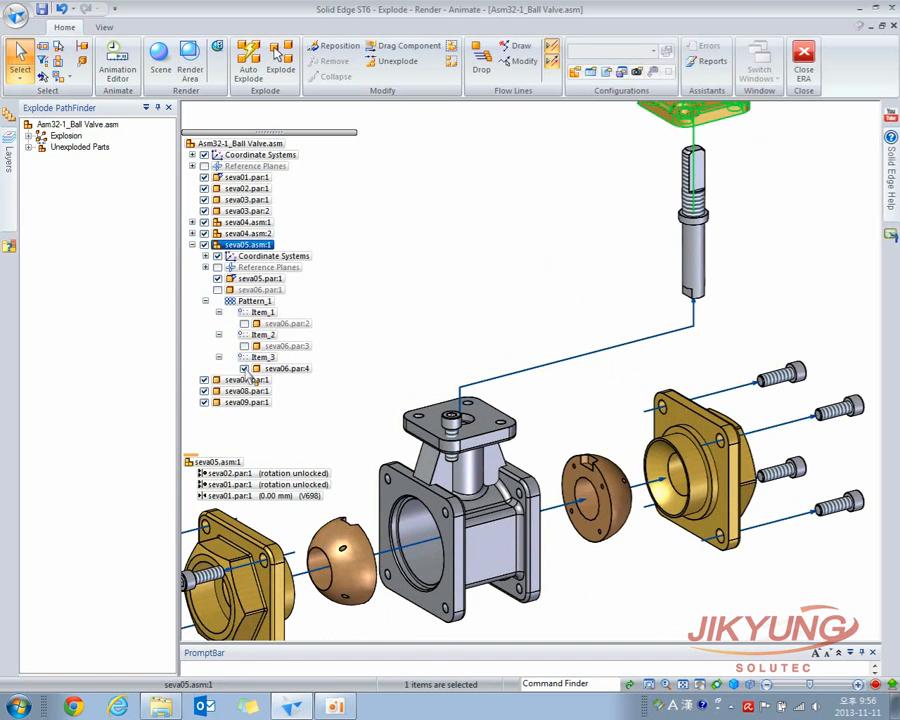
left_click(244, 369)
left_click(205, 301)
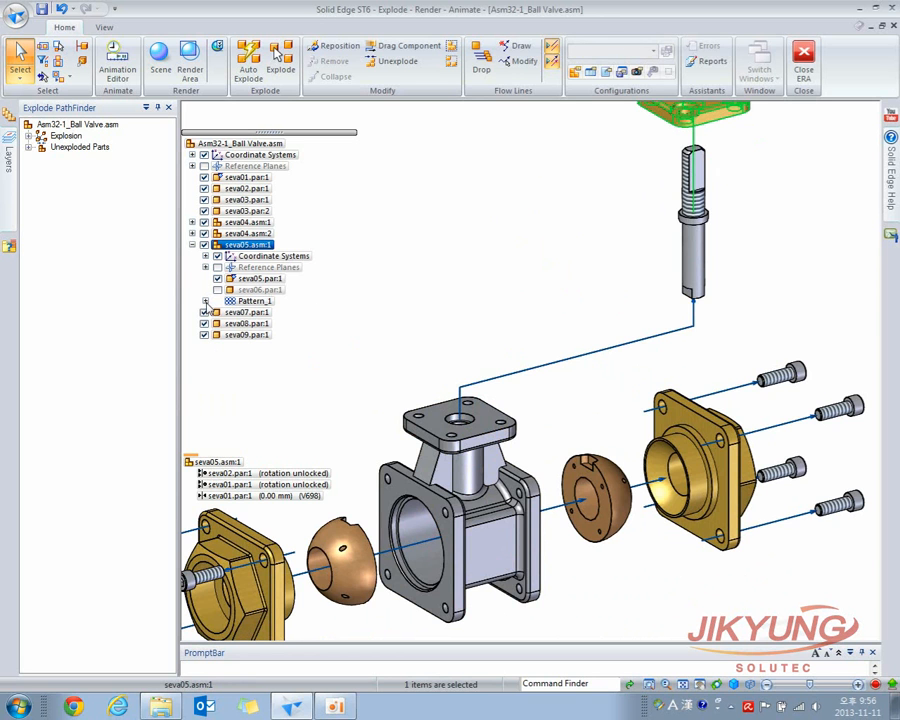
scroll(403, 395, "down", 3)
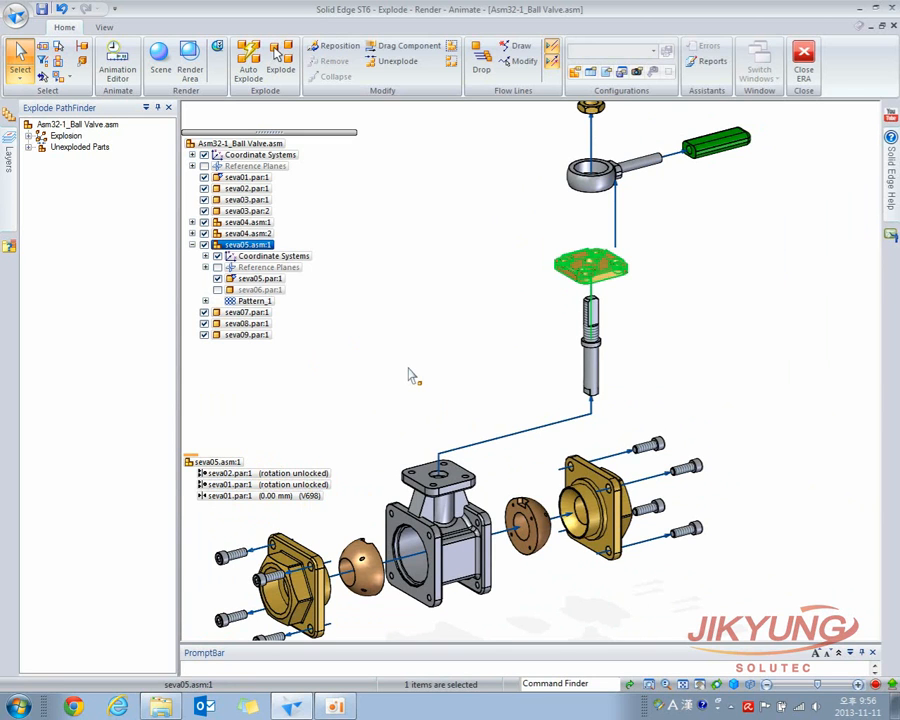
left_click(408, 375)
Move the seva04.asm:2 flange and its four screws closer to the neighbouring ball half with Drag Component.
scroll(467, 362, "up", 1)
middle_click_drag(467, 363, 443, 303, "shift")
scroll(476, 268, "up", 1)
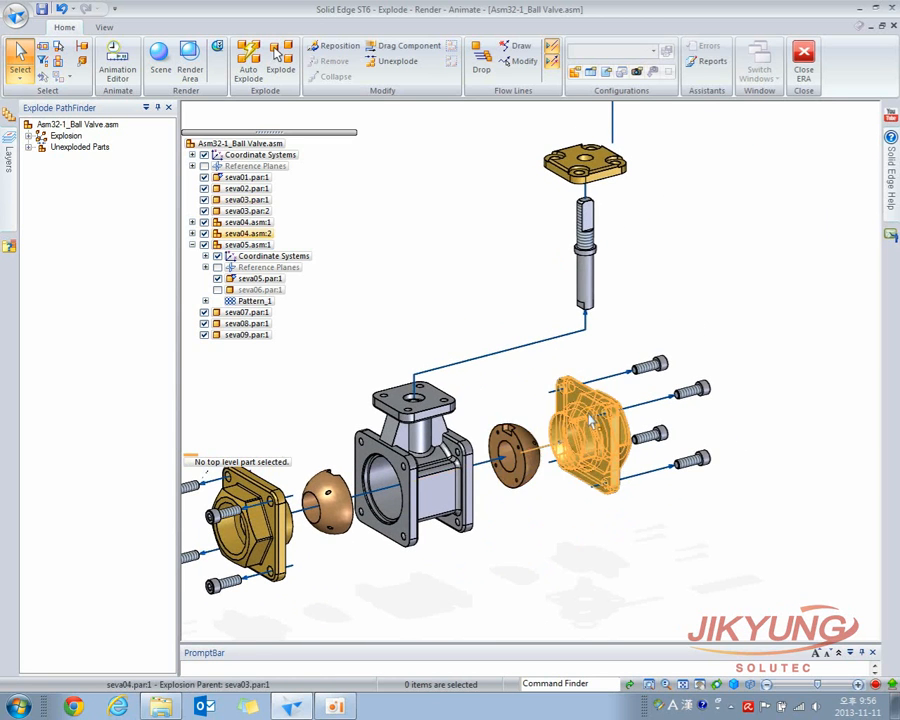
scroll(626, 402, "up", 2)
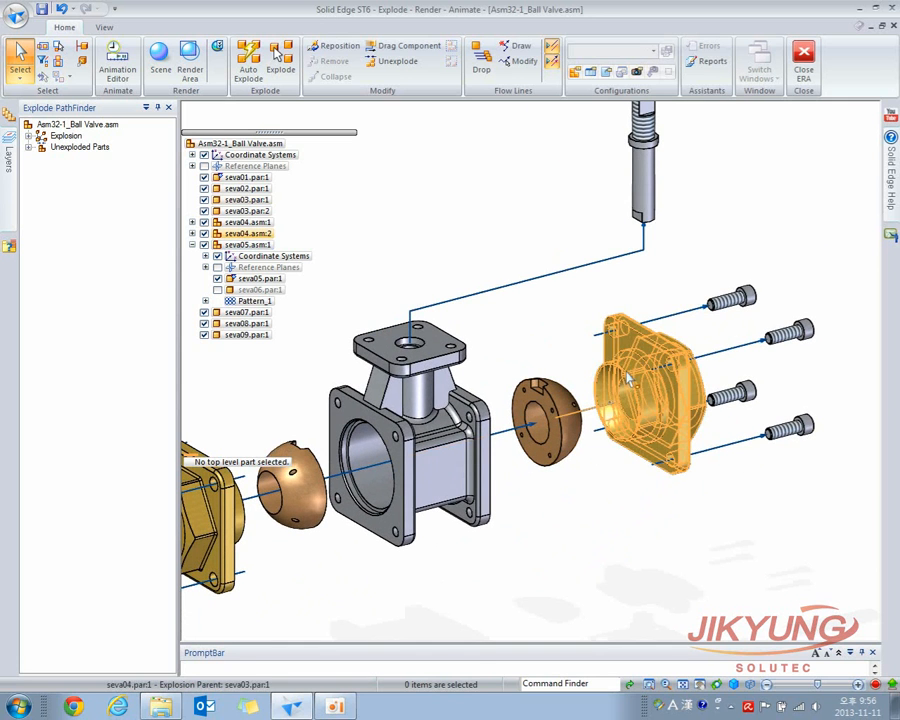
left_click(397, 52)
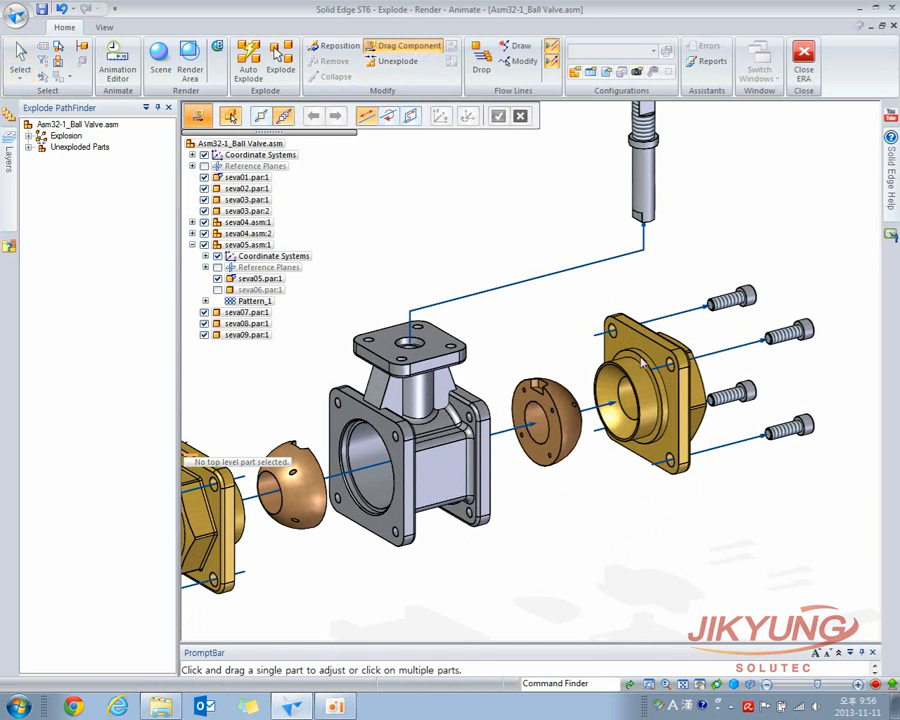
left_click(623, 365)
left_click_drag(588, 376, 575, 380)
left_click(569, 385)
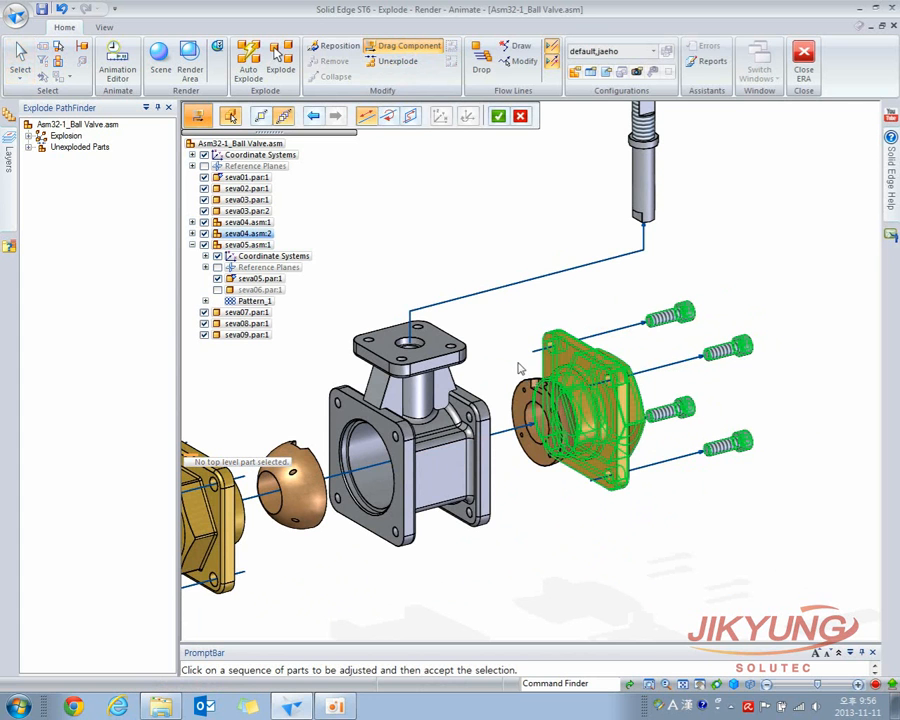
mouse_move(526, 368)
middle_mouse_down()
mouse_move(470, 370)
mouse_move(484, 364)
mouse_move(537, 376)
middle_mouse_up()
right_click(657, 363)
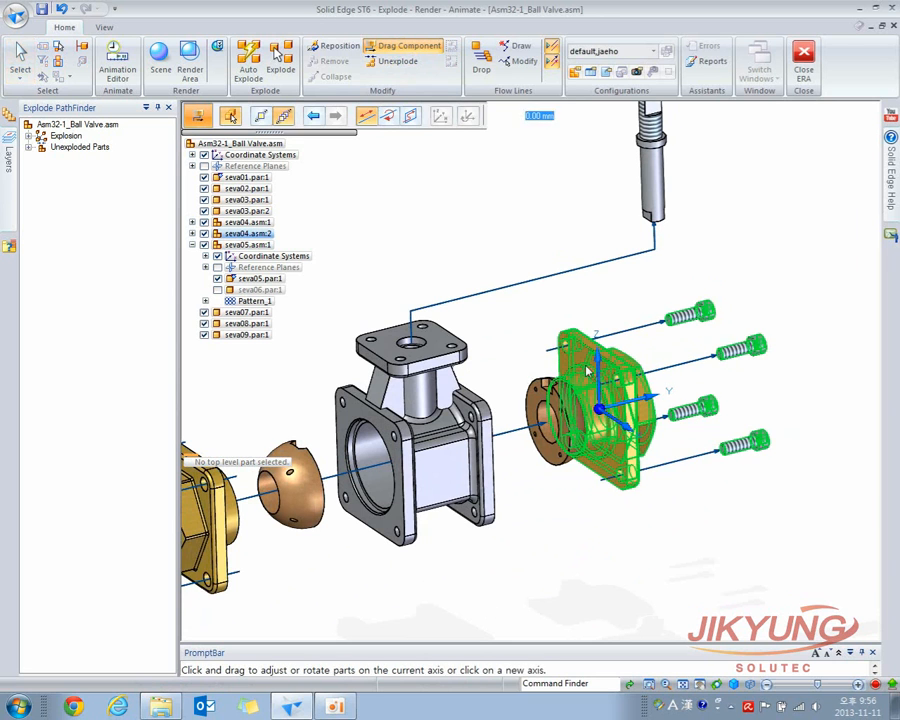
left_click(577, 366)
right_click(575, 364)
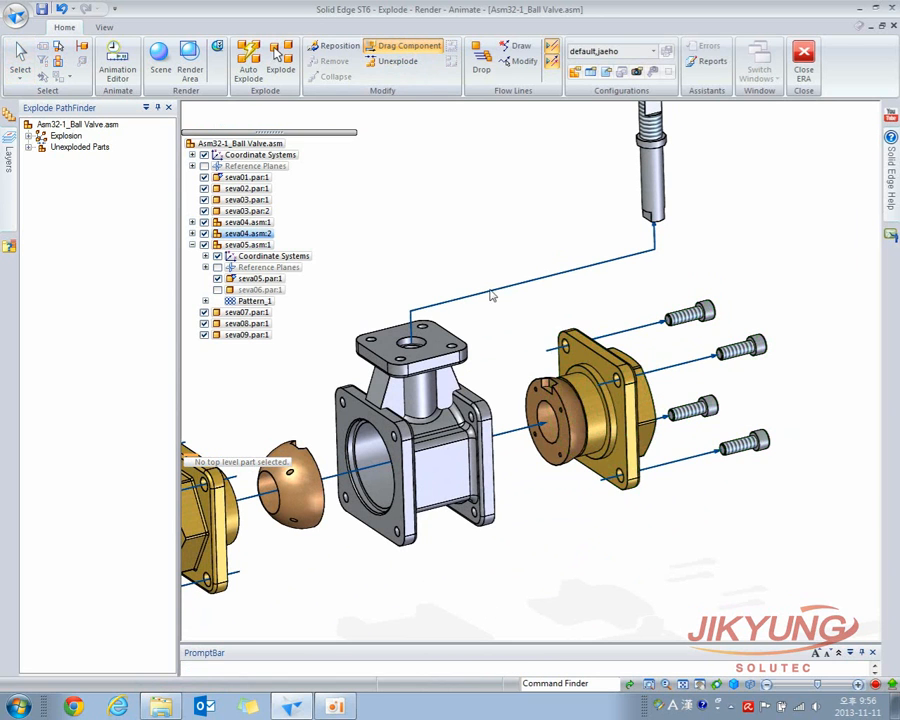
Move the seva04.asm:2 flange and its four screws away from the neighbouring ball half with Drag Component.
left_click(408, 46)
left_click_drag(587, 371, 676, 348)
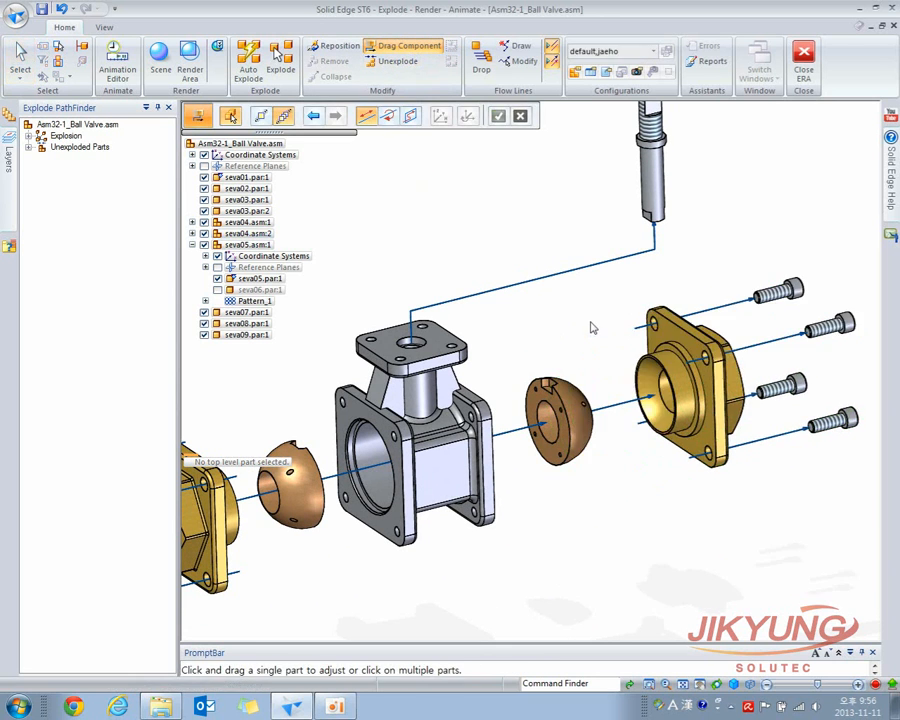
key("Escape")
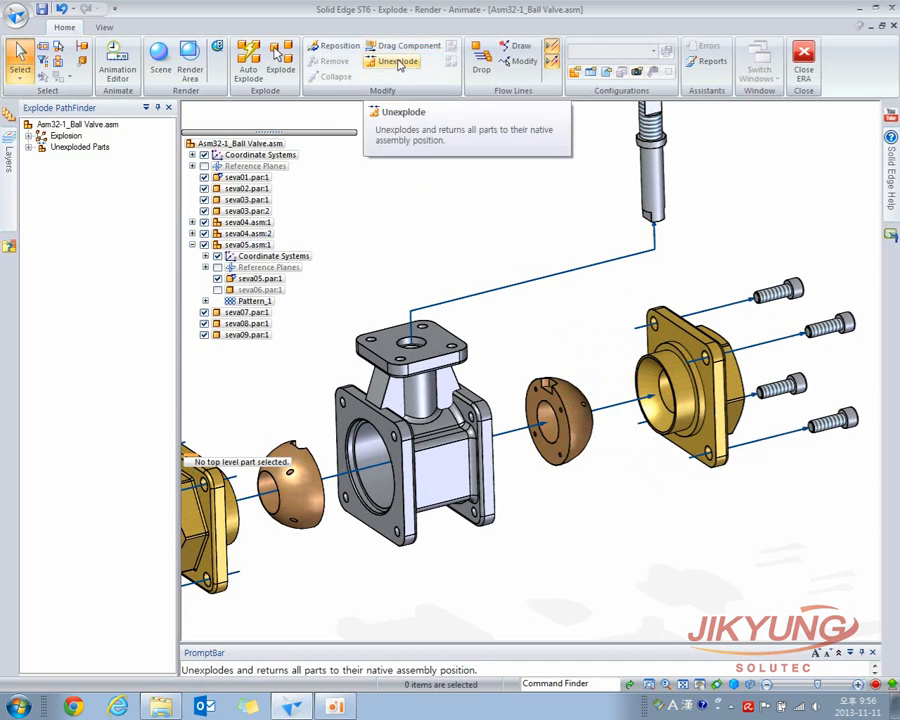
Collapse the seva04.asm:2 flange against the neighbouring ball half and clear the selection.
left_click(665, 345)
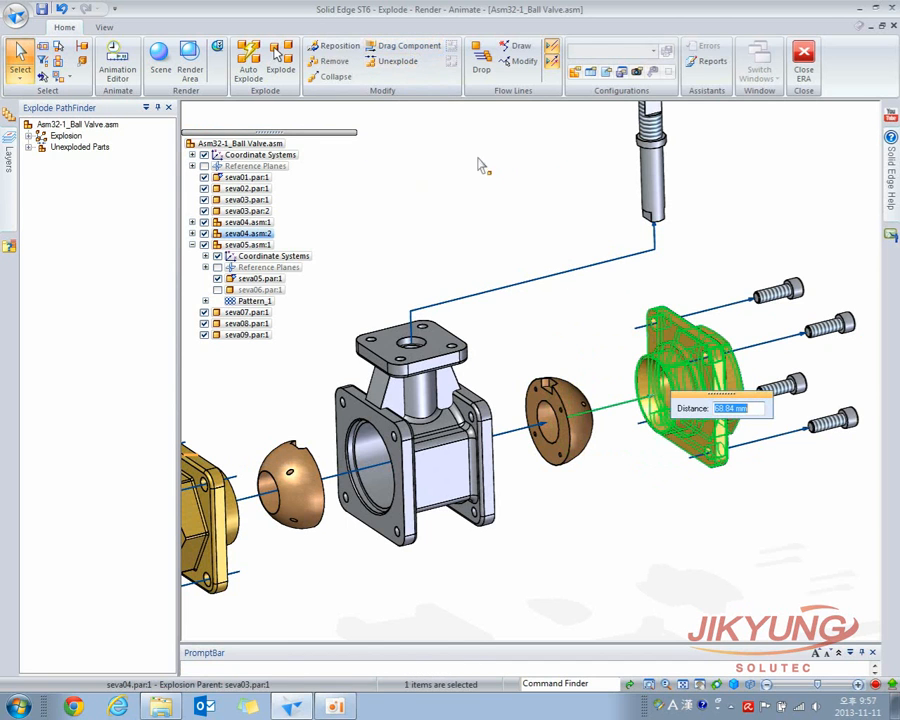
left_click(335, 76)
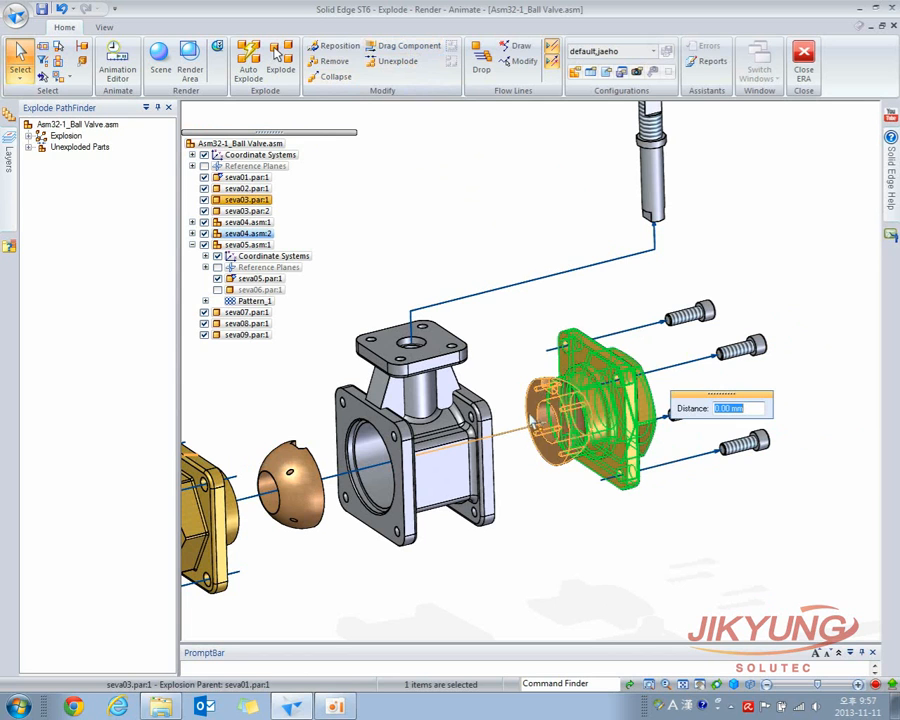
left_click(558, 532)
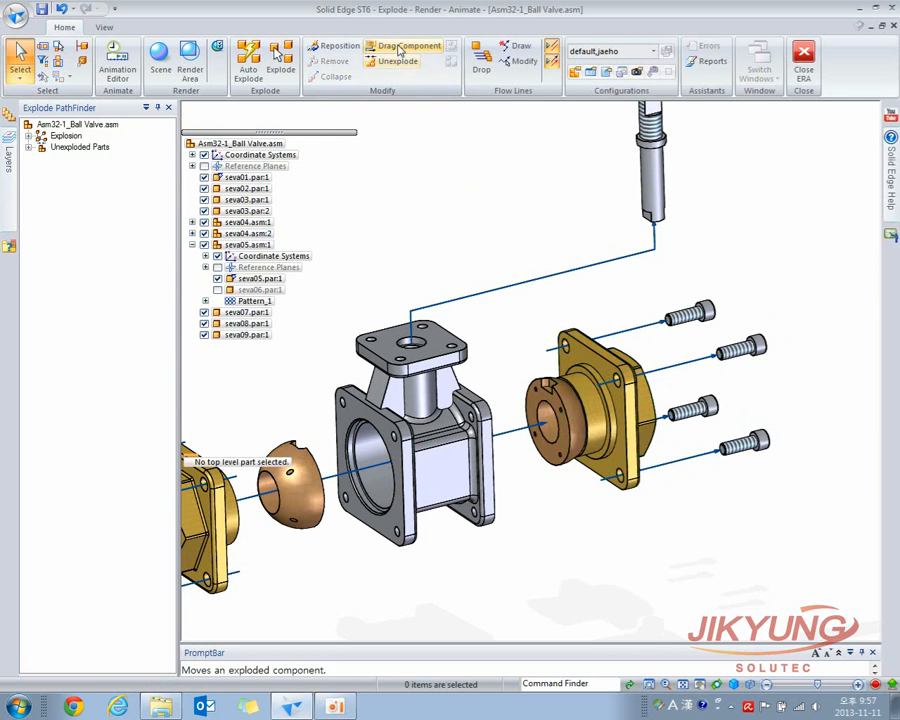
Separate the collapsed seva04.asm:2 flange and its four screws from the ball half again by dragging the component.
left_click(400, 51)
left_click_drag(587, 370, 664, 351)
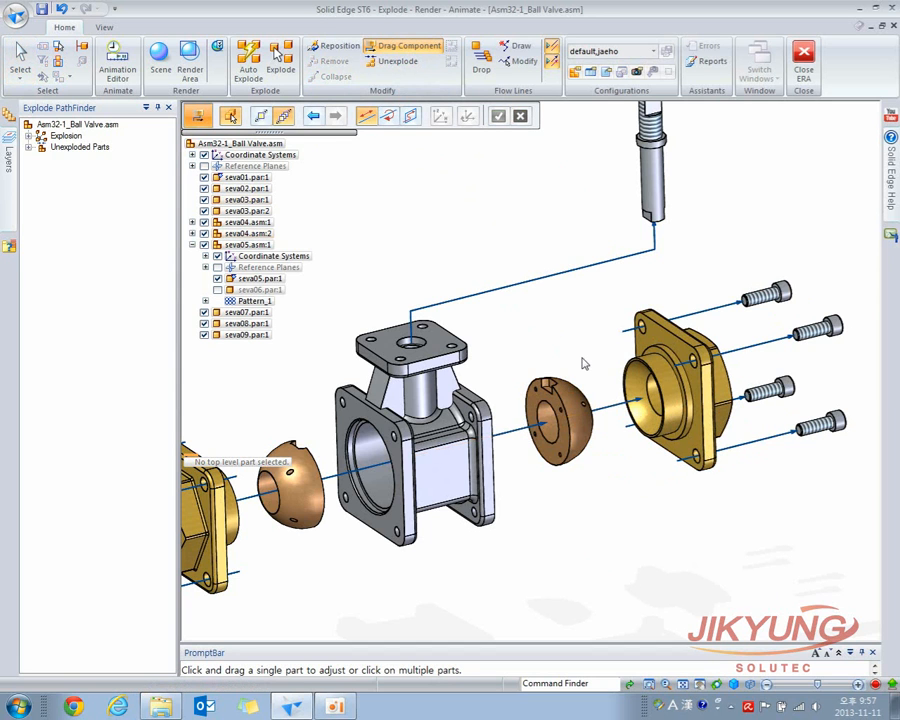
left_click(419, 52)
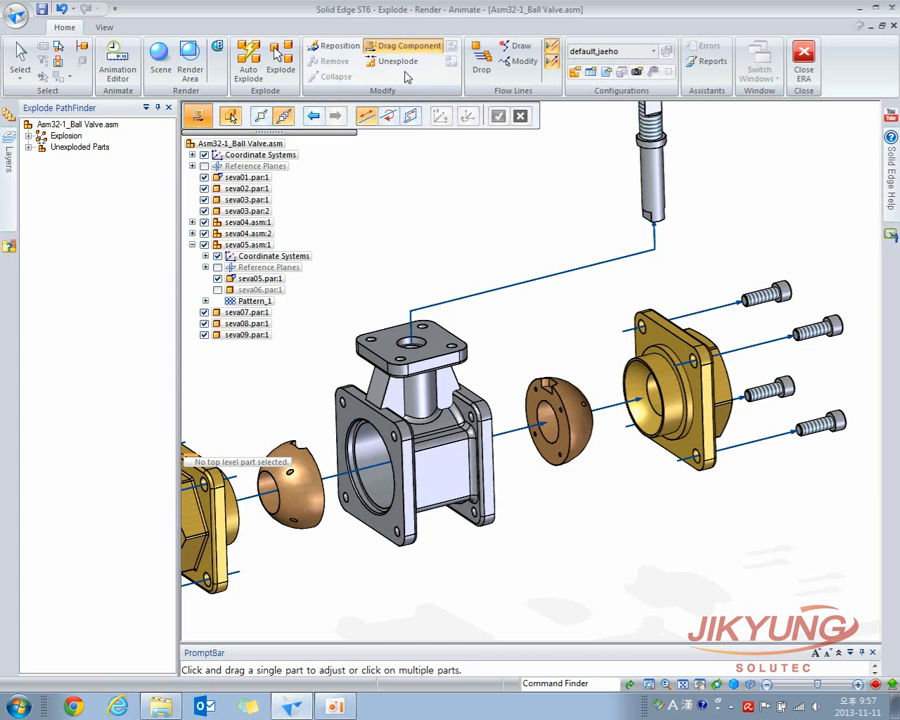
scroll(464, 212, "down", 2)
middle_click_drag(506, 221, 547, 246, "shift")
left_click(540, 241)
key("Escape")
scroll(536, 245, "down", 2)
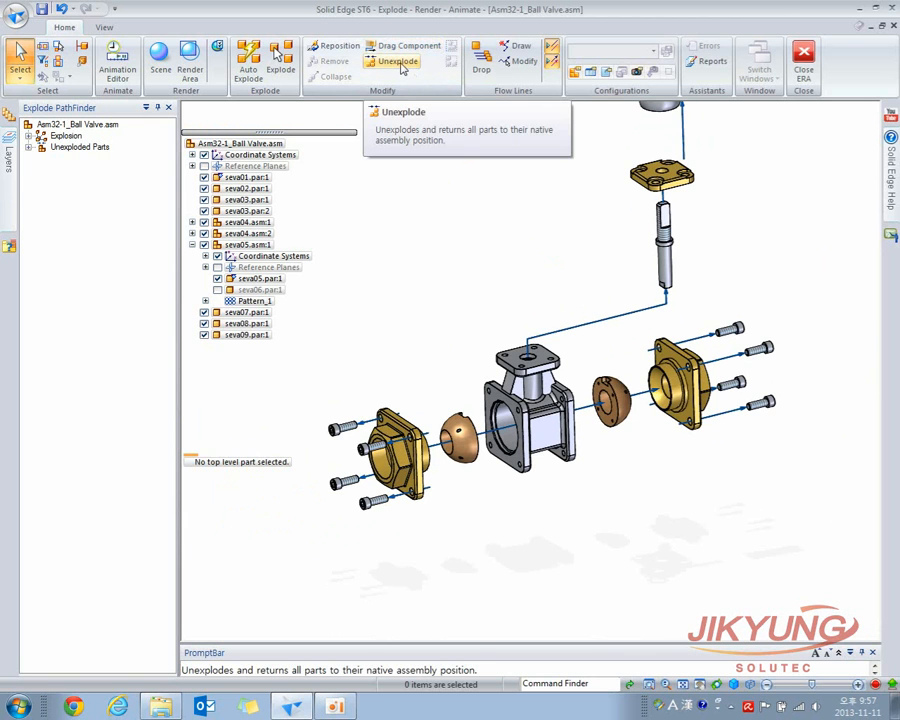
scroll(458, 300, "down", 2)
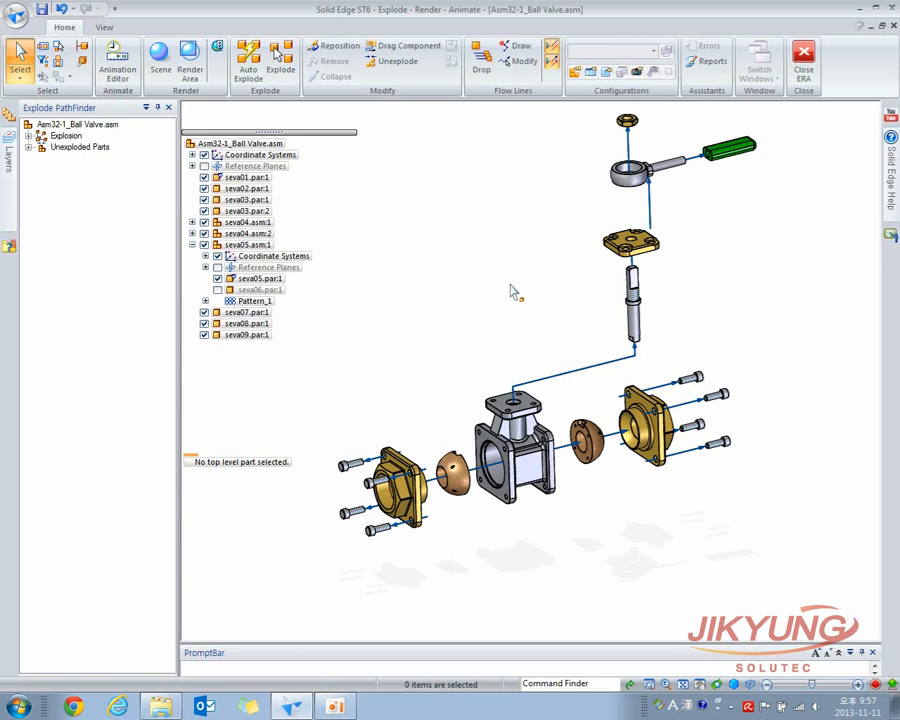
Save the current exploded view as a new display configuration named Explode_001.
left_click(577, 80)
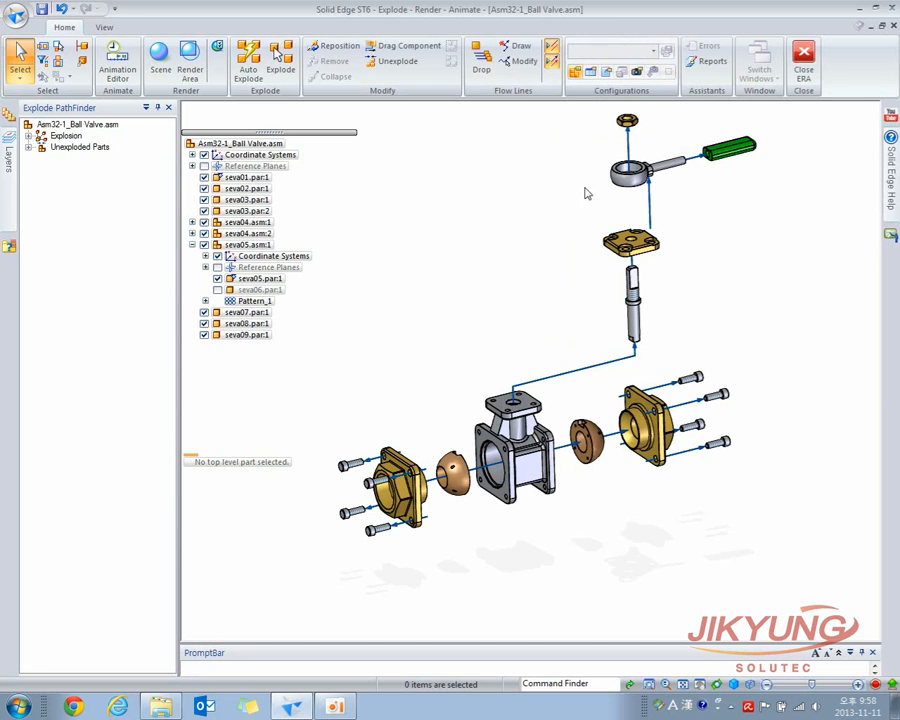
left_click_drag(638, 311, 397, 177)
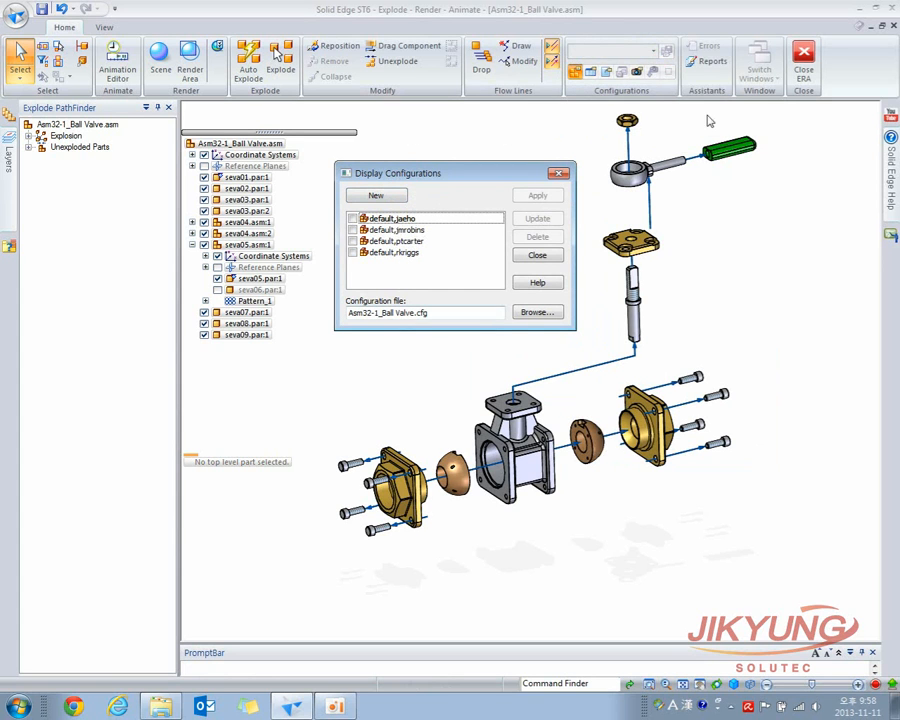
left_click(378, 196)
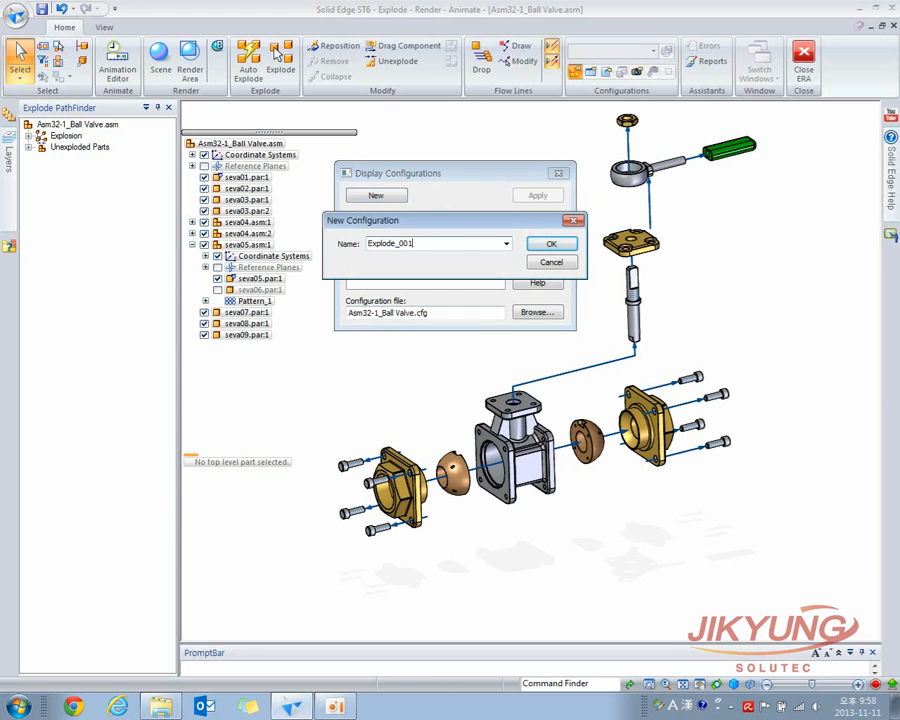
left_click(549, 244)
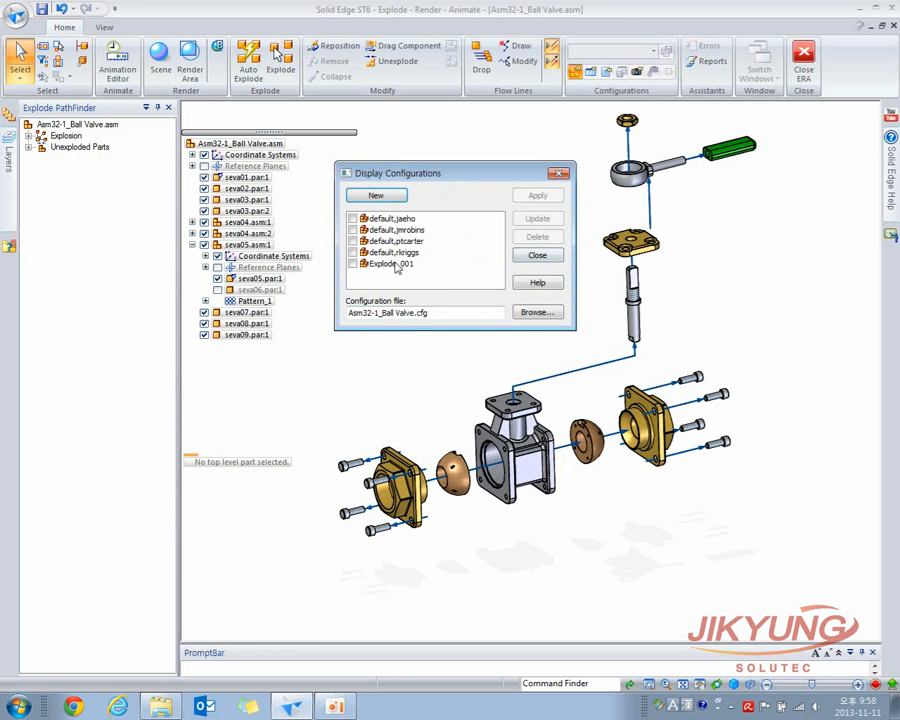
left_click(536, 257)
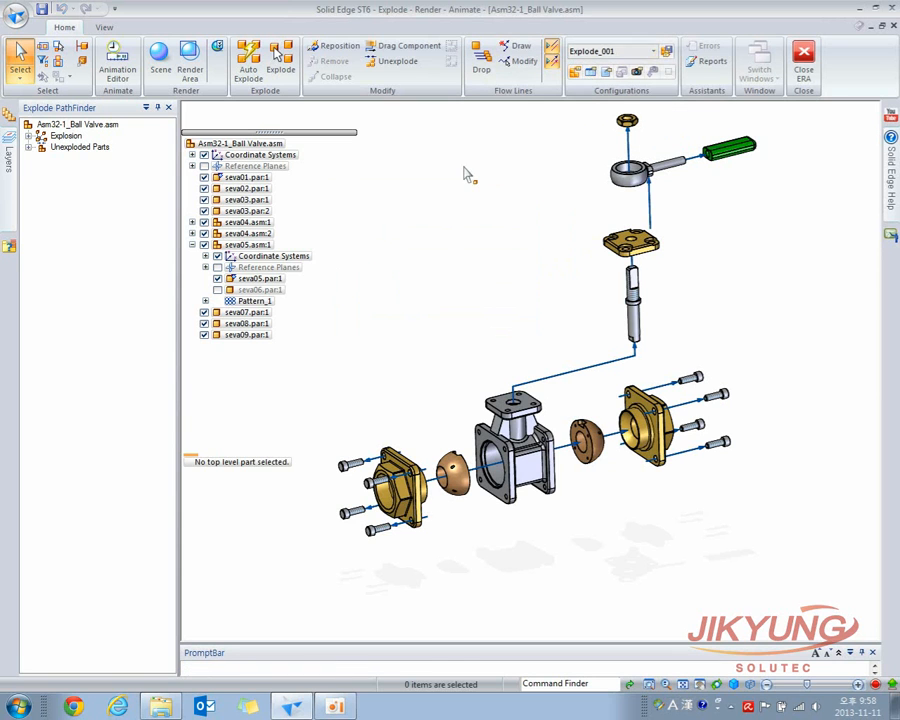
Unexplode the whole assembly and restore the exploded view by applying the Explode_001 display configuration.
left_click(395, 61)
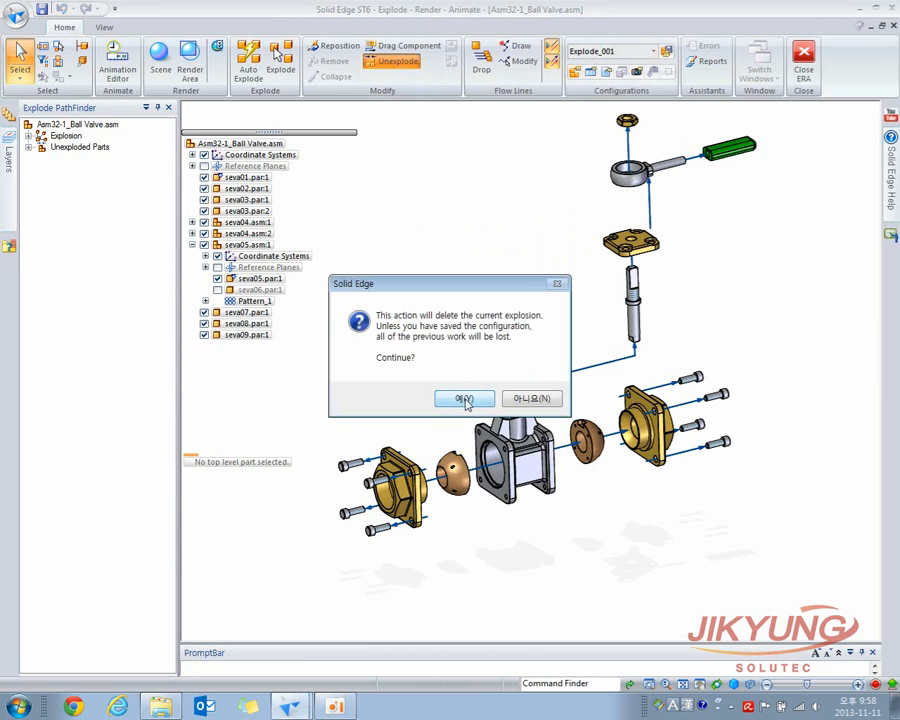
left_click(464, 400)
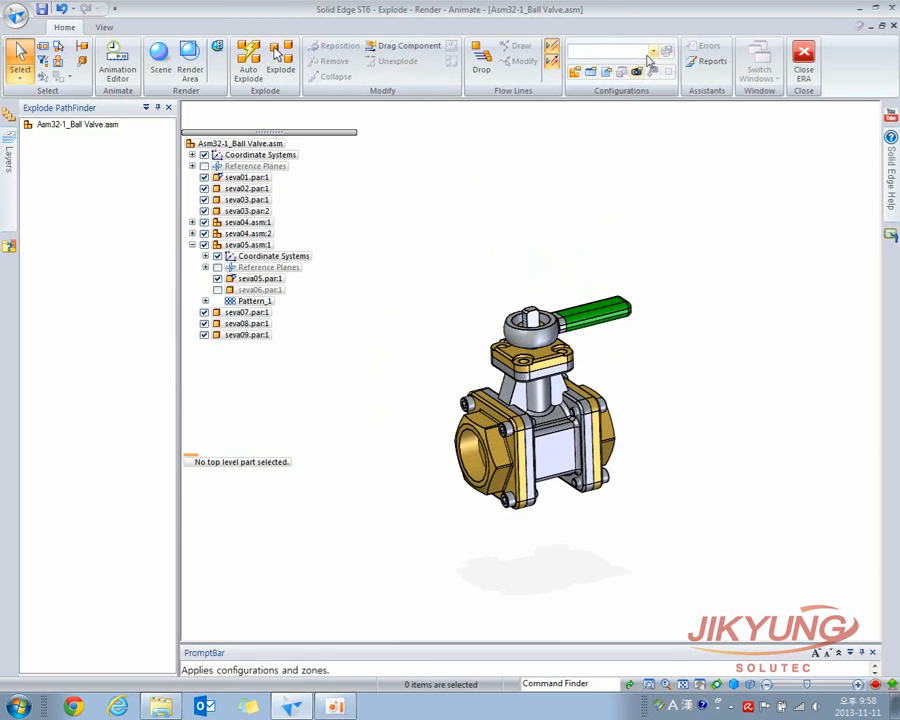
left_click(577, 72)
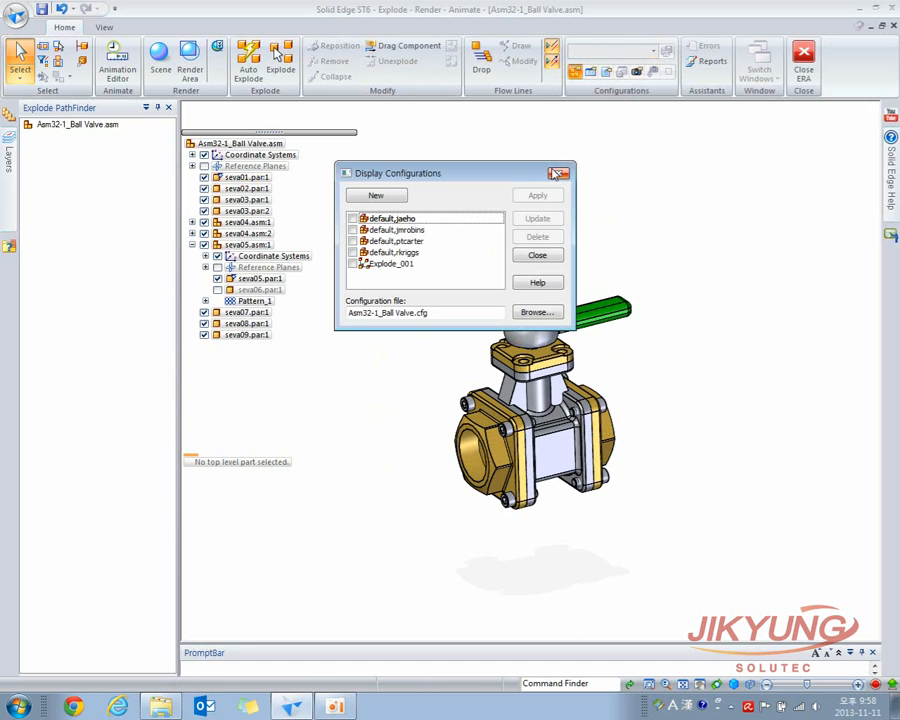
left_click(390, 264)
left_click(537, 196)
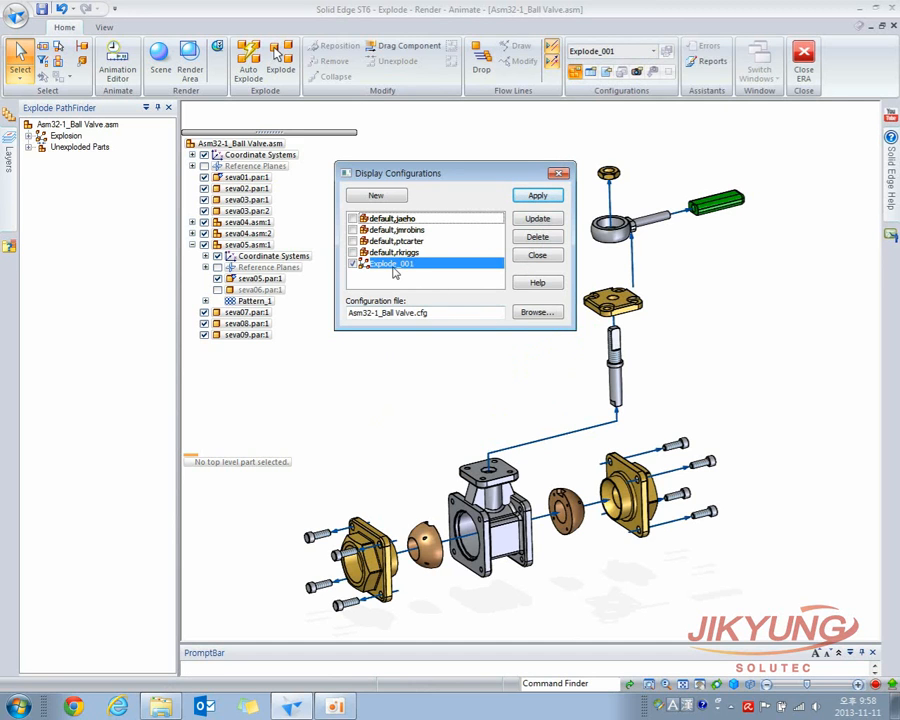
left_click(543, 257)
Unexplode the assembly and auto explode the top-level assembly by subassembly level, without binding all subassemblies.
left_click(400, 64)
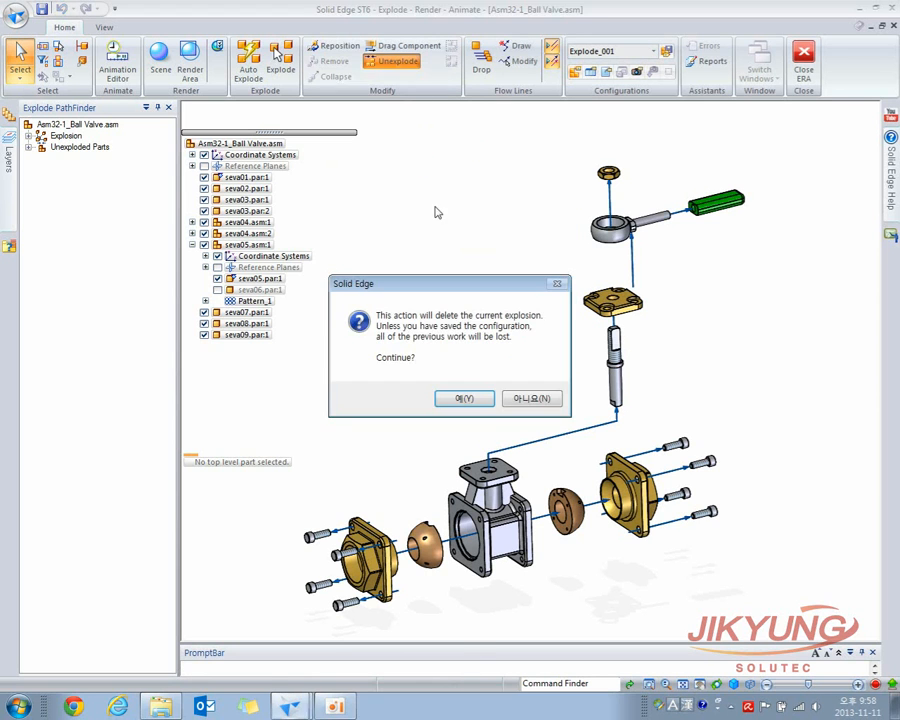
left_click(462, 398)
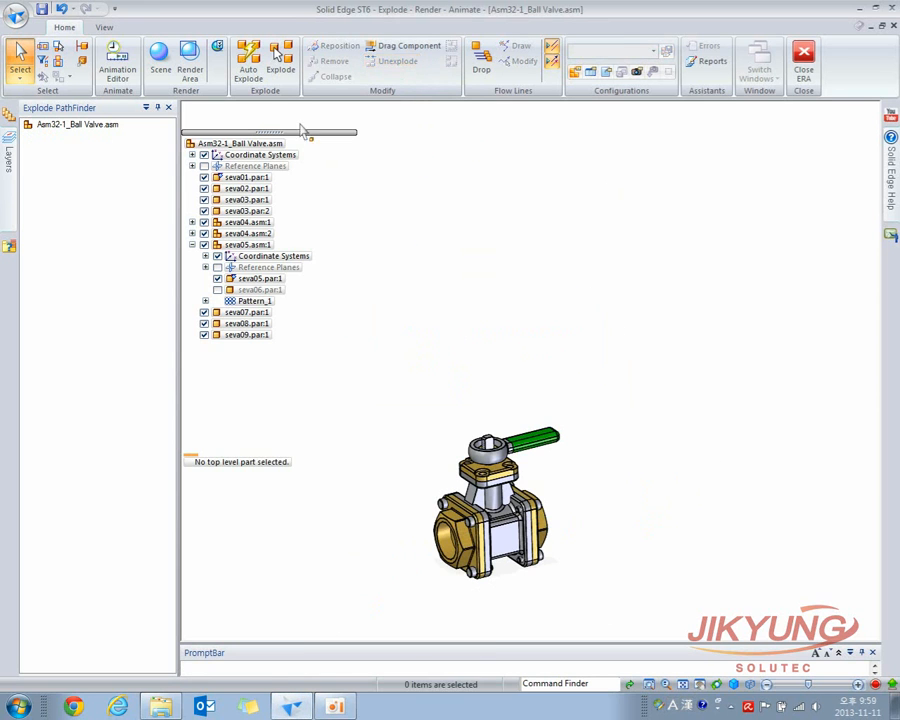
left_click(248, 62)
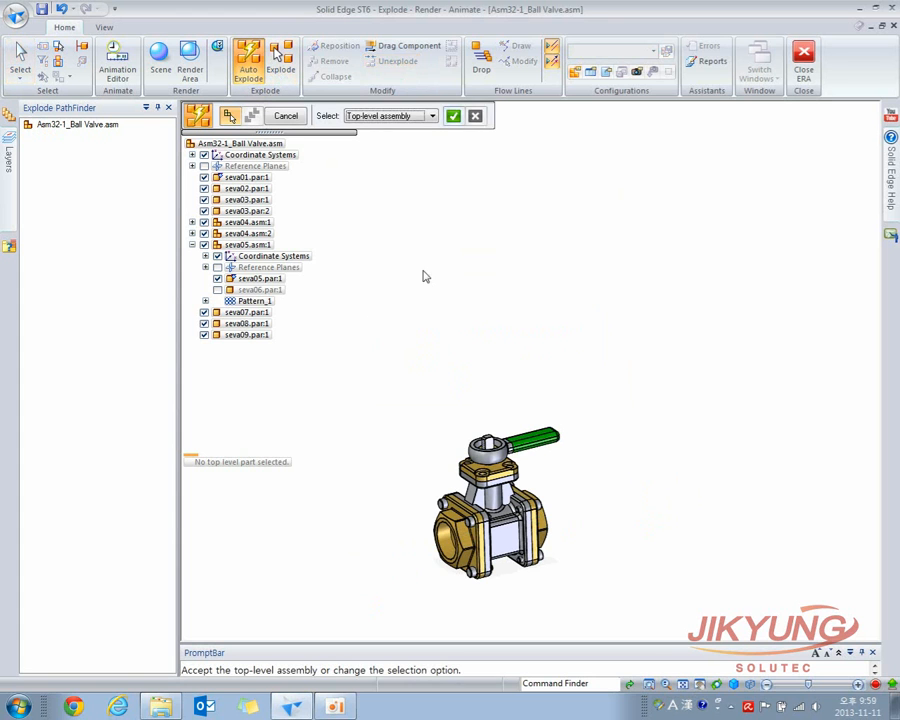
left_click(453, 116)
left_click(328, 117)
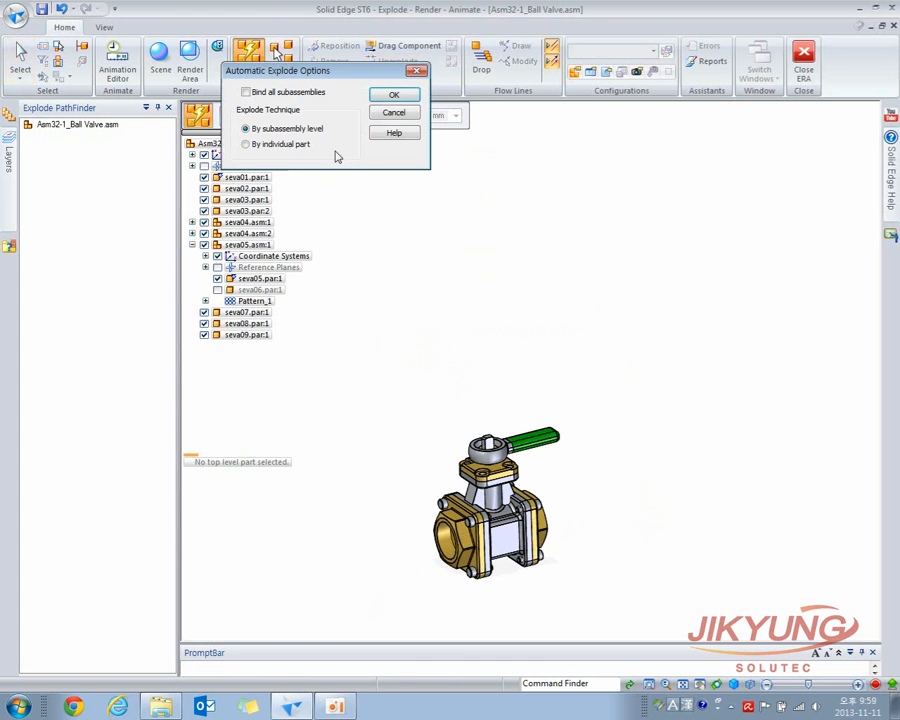
left_click(394, 94)
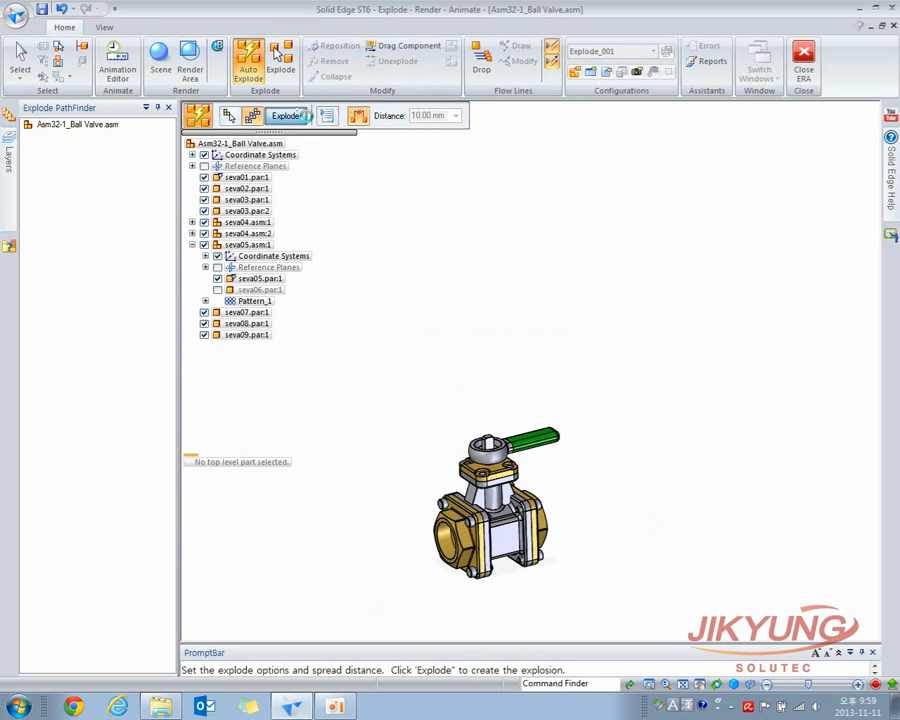
left_click(286, 116)
left_click(286, 116)
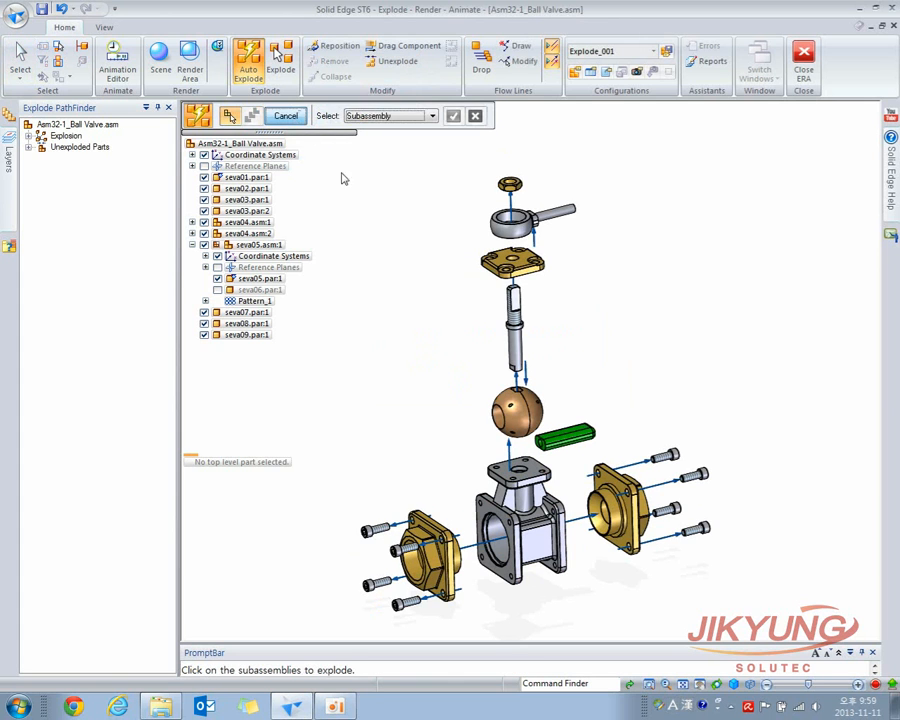
key("Escape")
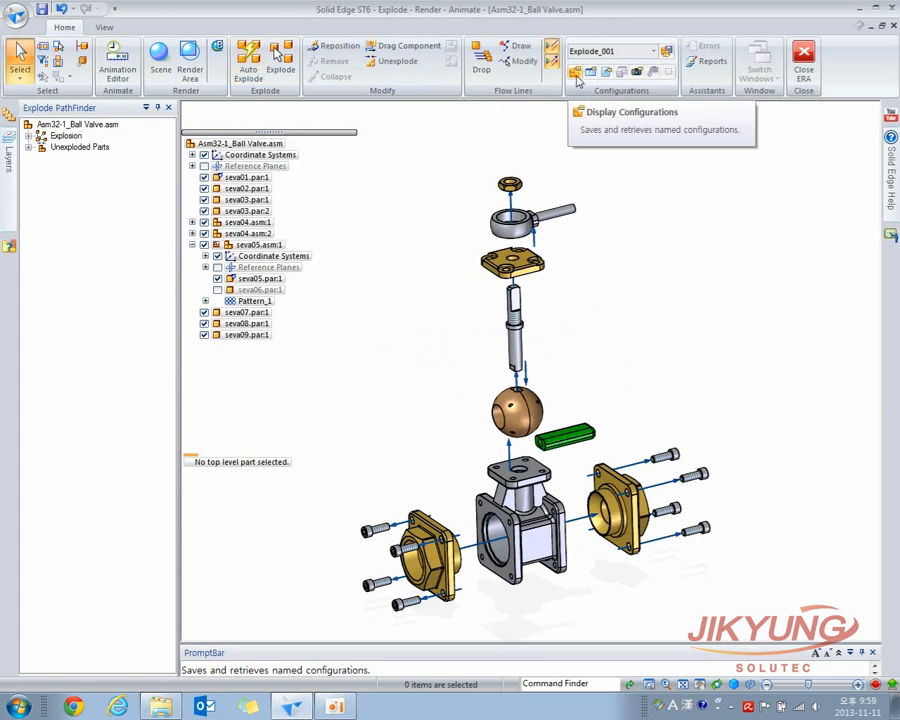
Save the automatic explosion as a new display configuration named Explode_002.
left_click(576, 73)
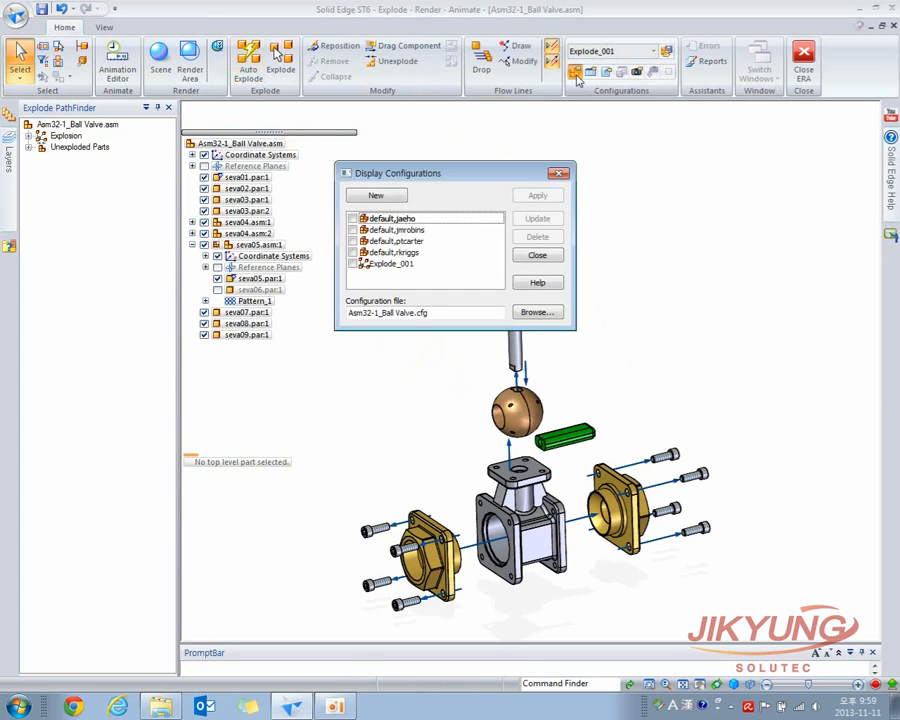
left_click(536, 253)
middle_click_drag(495, 283, 745, 285)
left_click(576, 73)
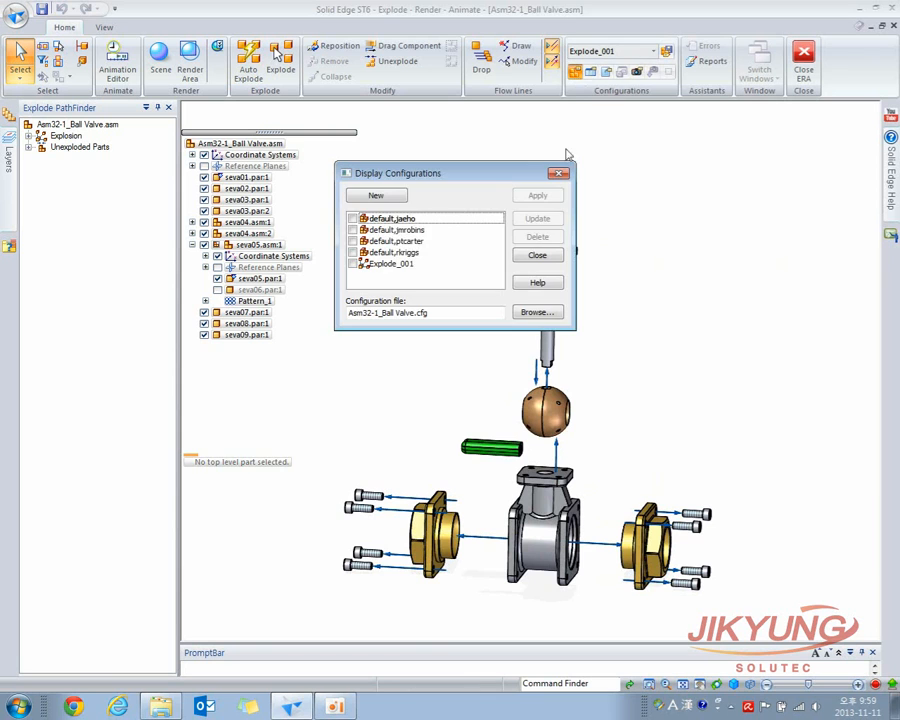
left_click(385, 196)
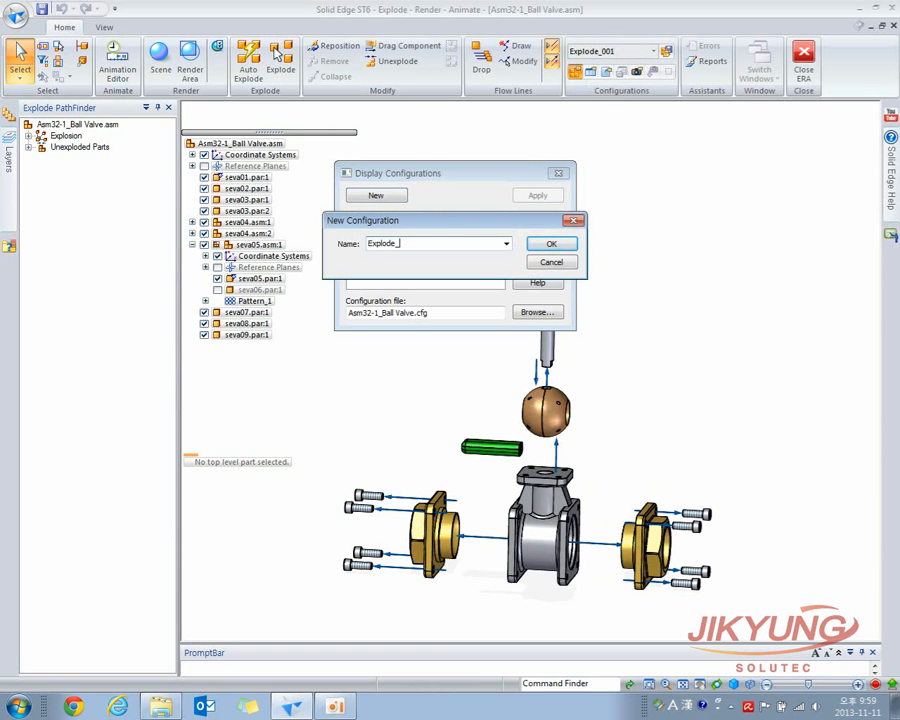
left_click(551, 244)
left_click(538, 257)
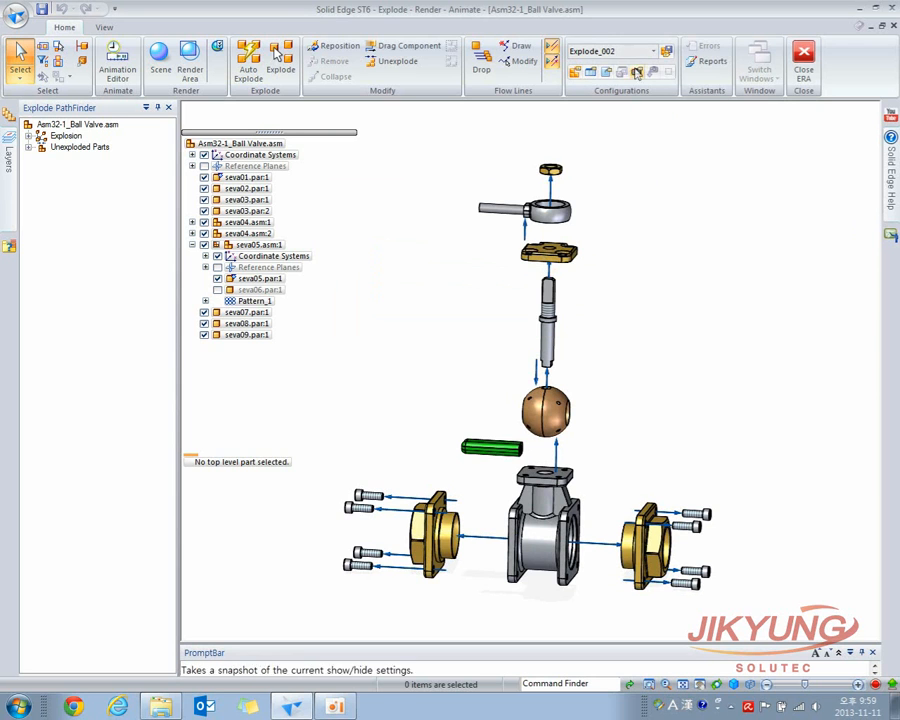
Switch the display to the Explode_001 configuration and back to Explode_002.
left_click(653, 50)
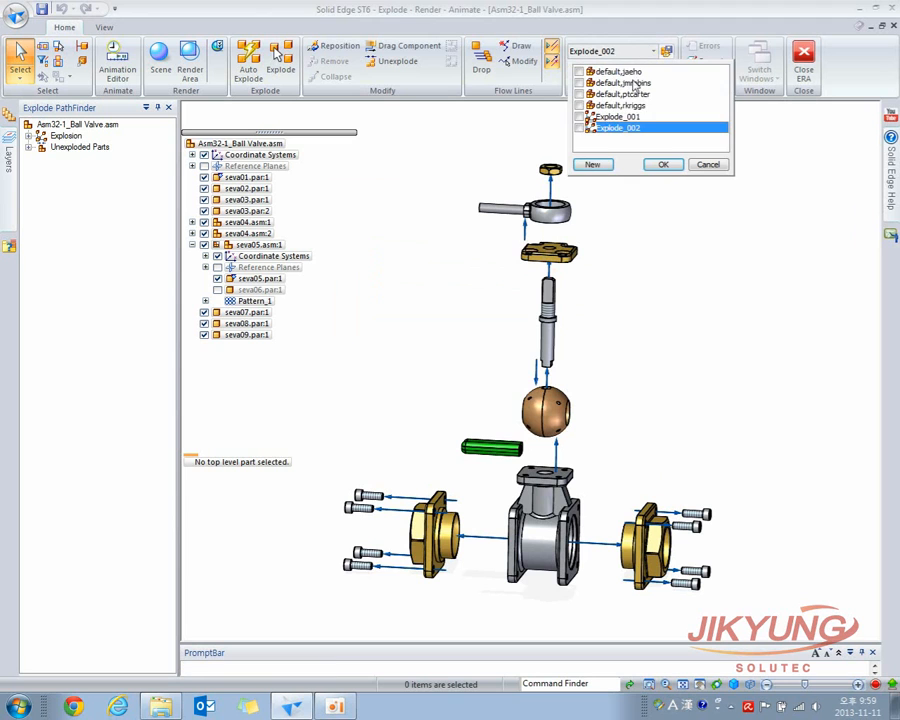
left_click(621, 117)
left_click(663, 164)
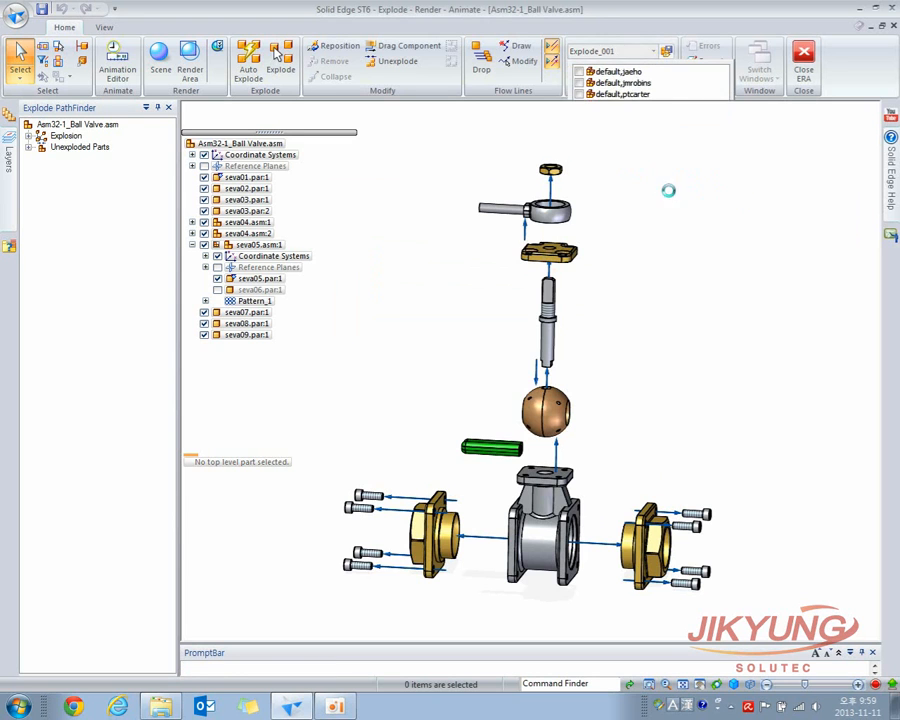
left_click(653, 50)
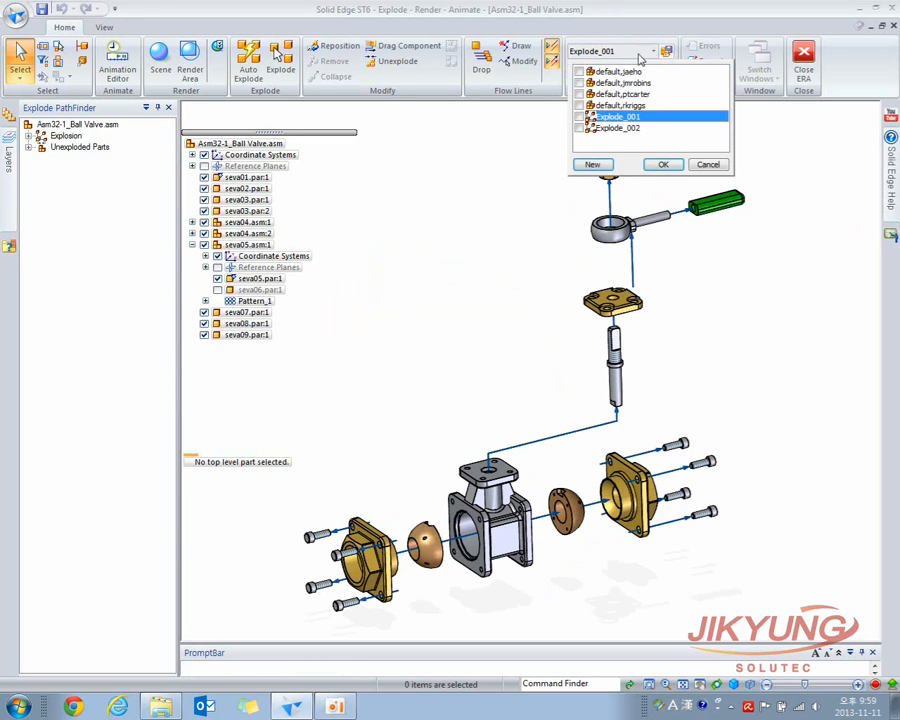
left_click(612, 128)
left_click(662, 164)
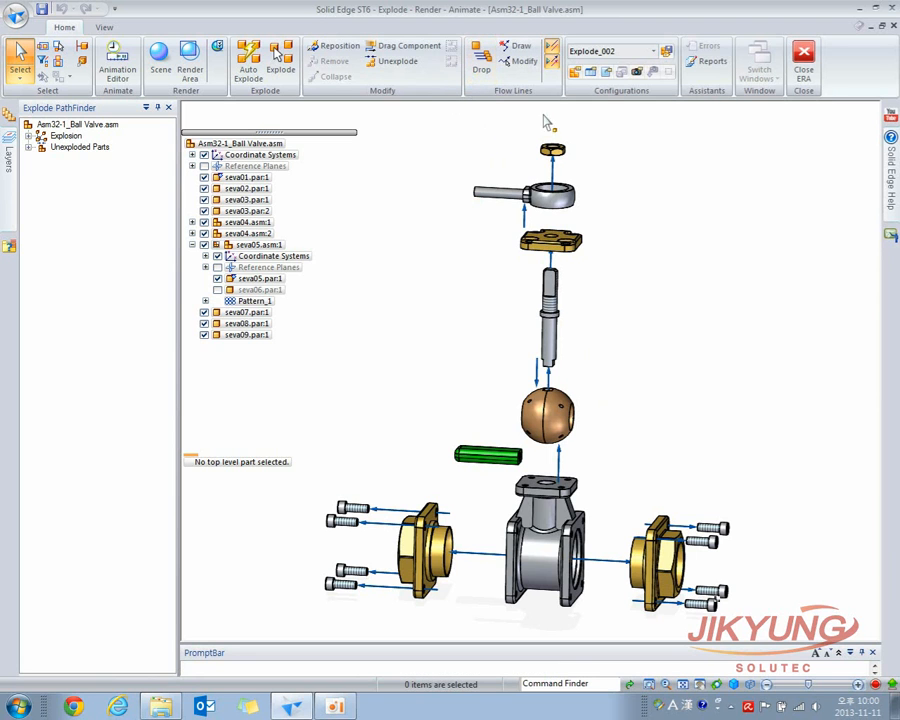
Apply the saved Explode_001 configuration to the assembly display.
left_click(653, 51)
left_click(617, 116)
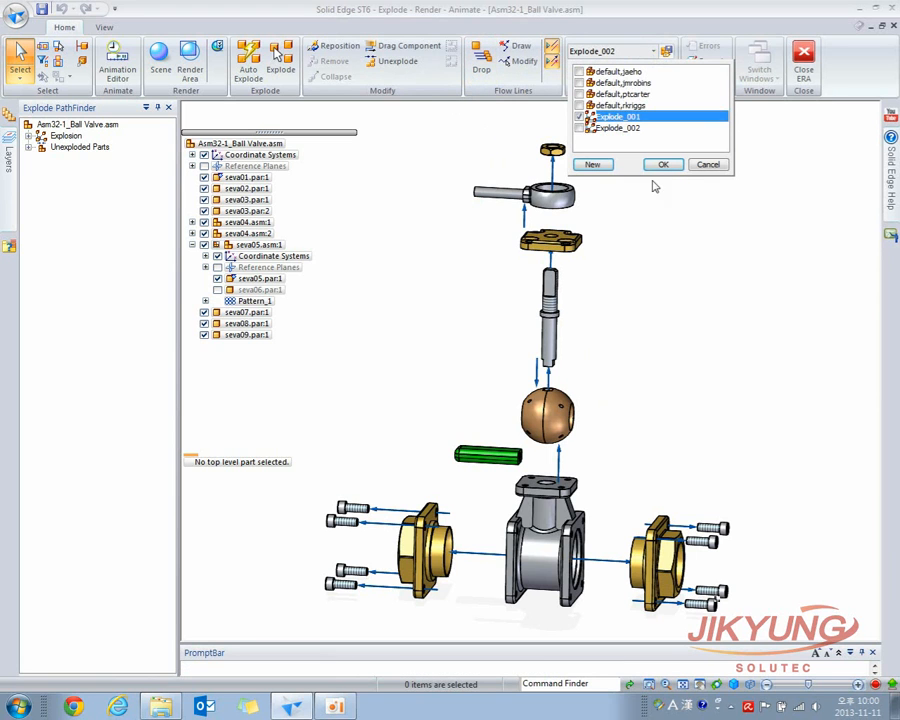
left_click(663, 164)
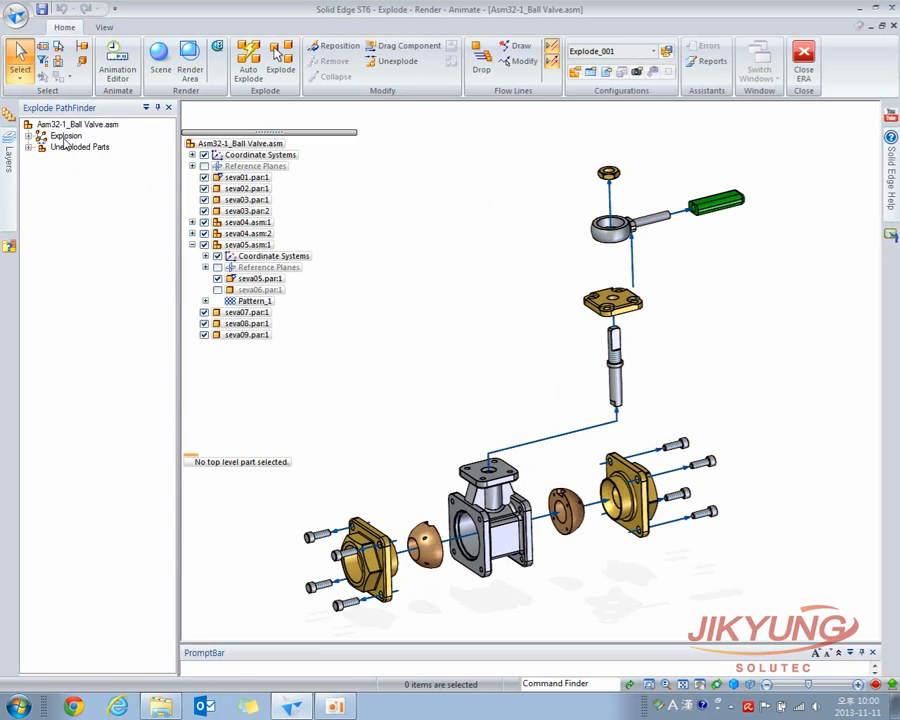
Examine which parts belong to the base part entry and to Group 7, Group 8 and Group 6 of the explosion.
left_click(29, 137)
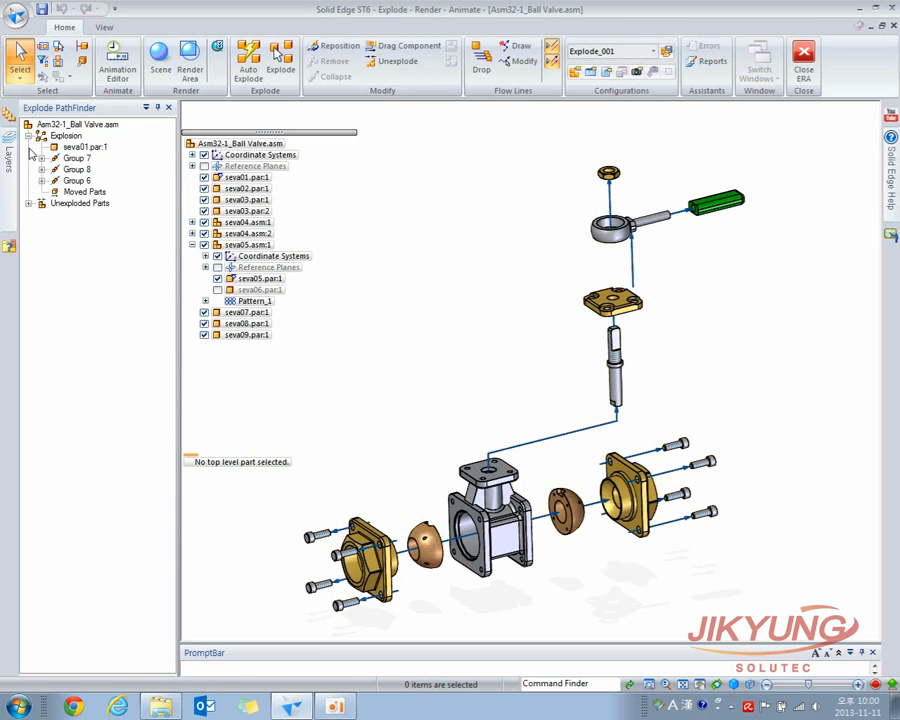
left_click(84, 147)
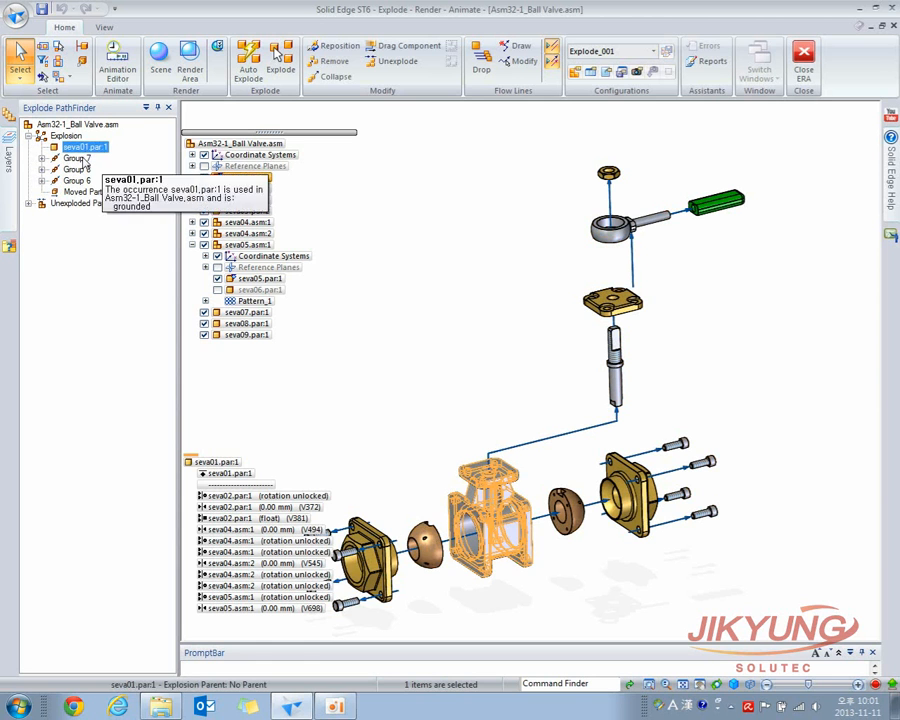
left_click(78, 158)
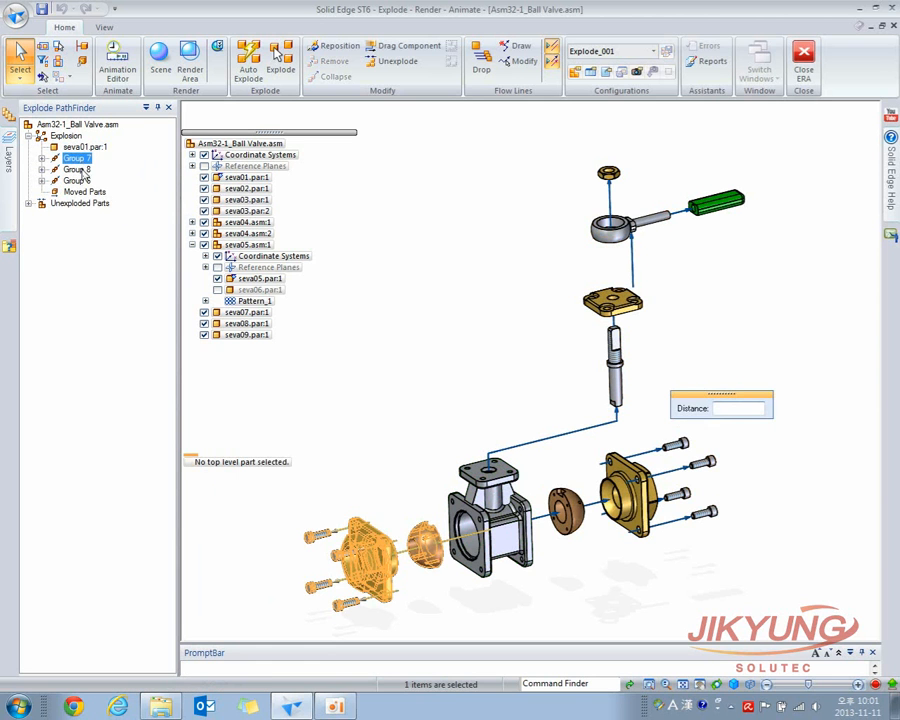
left_click(77, 169)
left_click(77, 180)
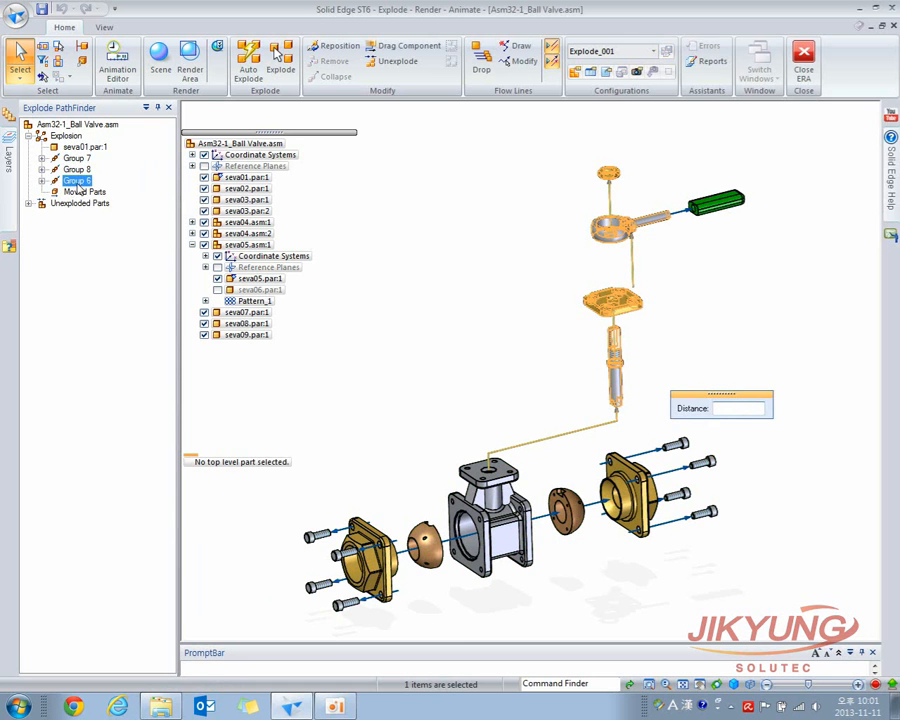
Examine the individual explosion events of the stem seva02.par:1 in Group 6 and their distances.
left_click(42, 181)
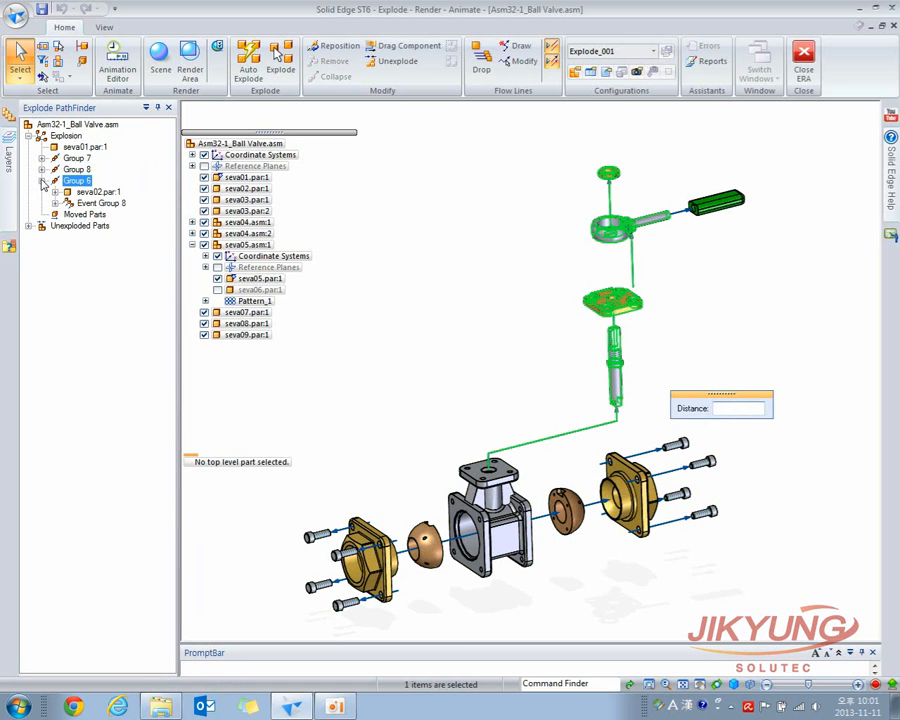
left_click(90, 193)
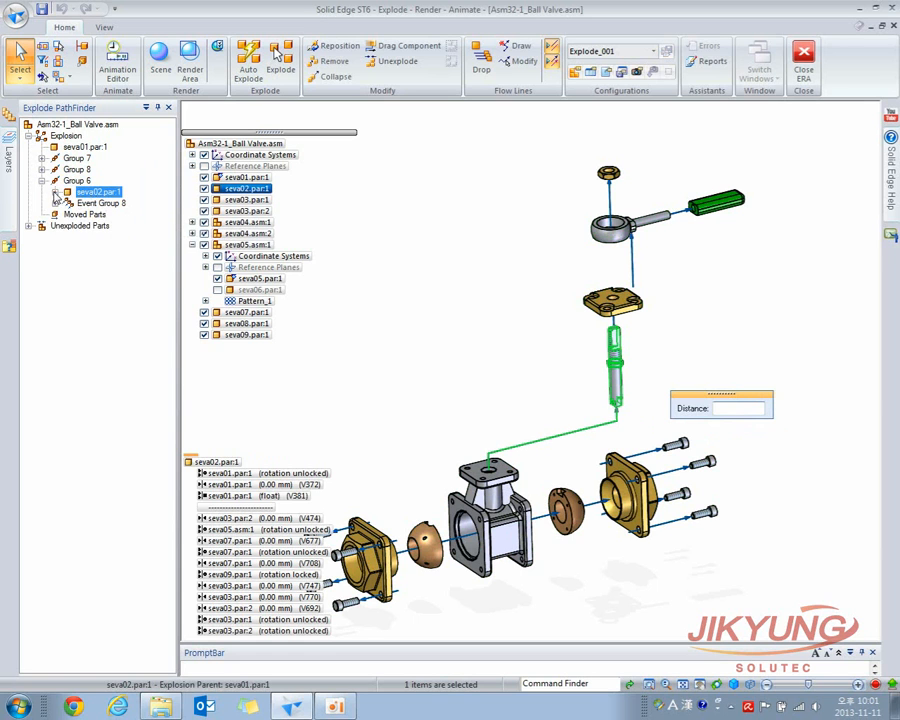
left_click(55, 192)
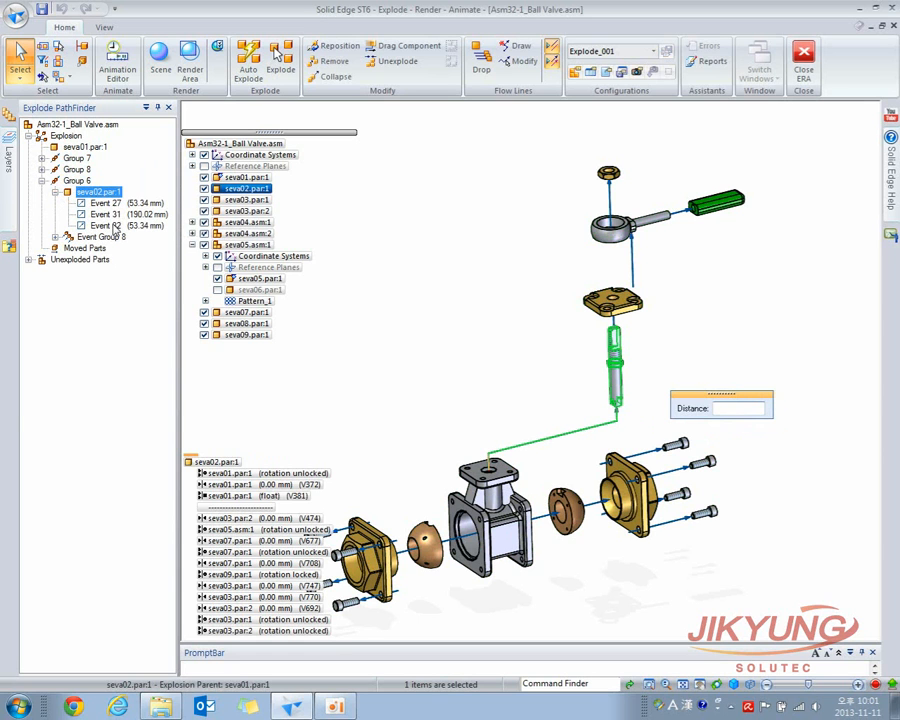
left_click(106, 203)
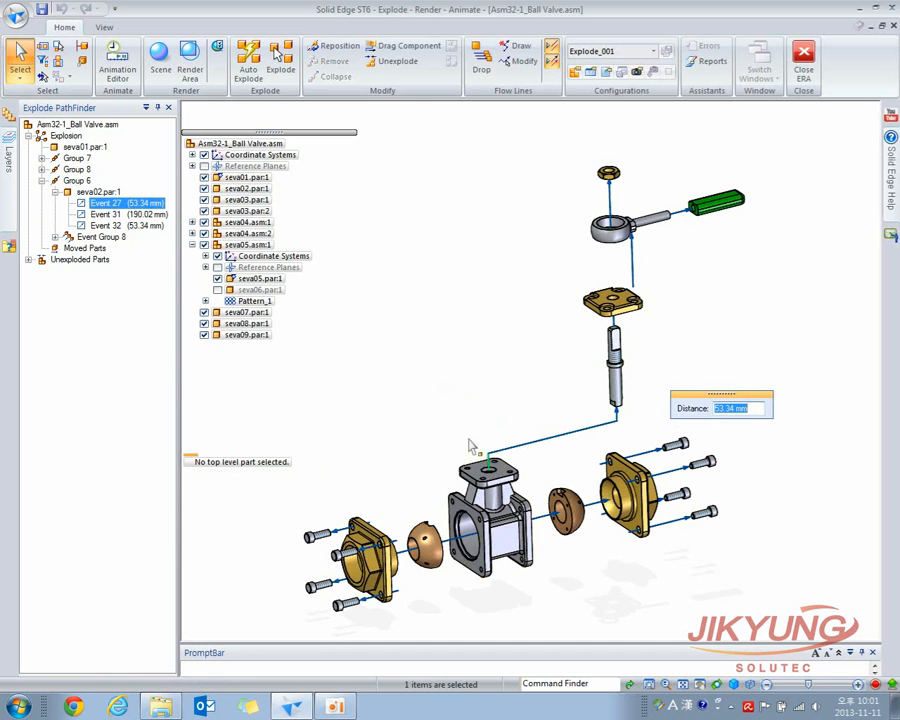
left_click(127, 214)
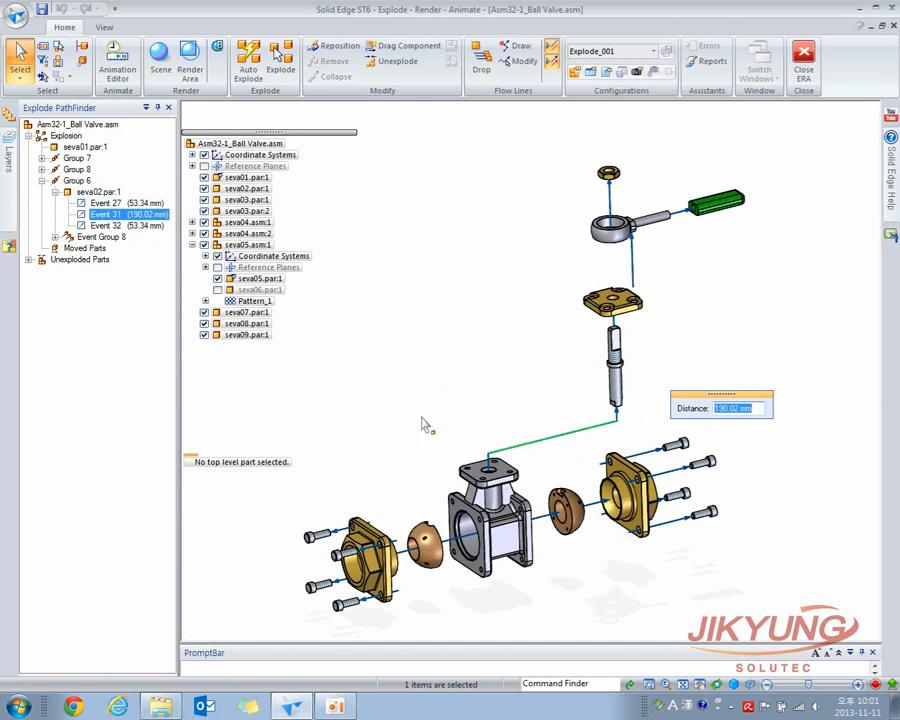
left_click(121, 226)
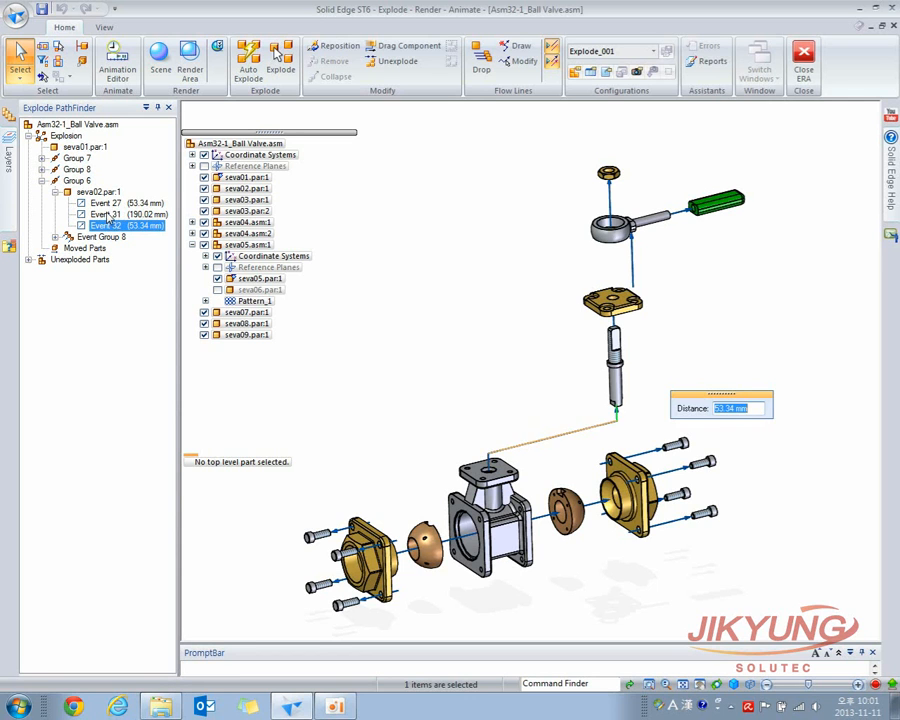
left_click(442, 208)
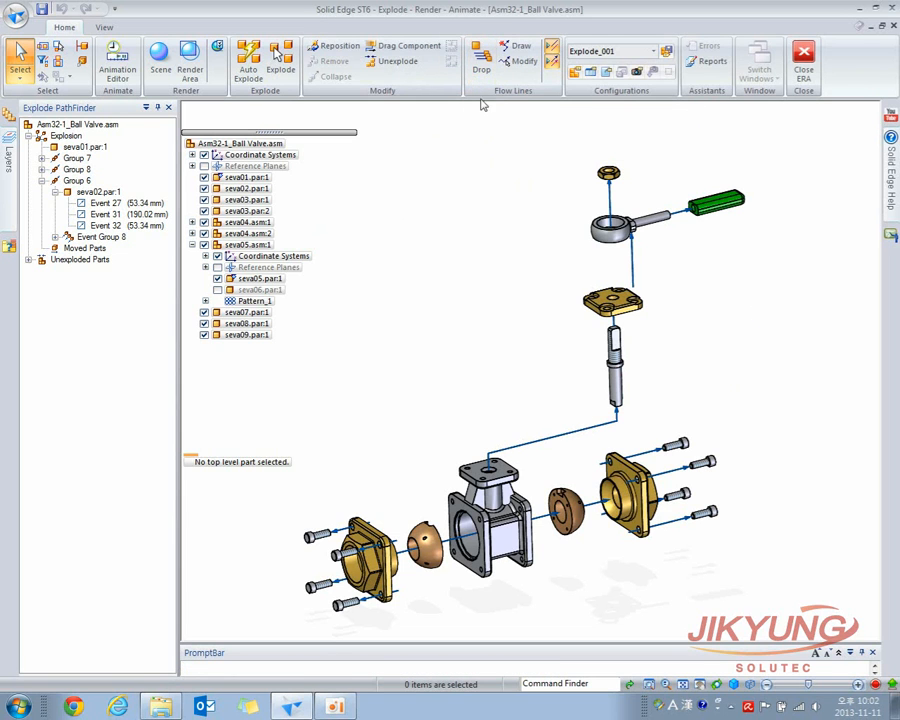
Drop the flow lines of the Explode_001 explosion and review the individual components among the moved parts.
left_click(480, 66)
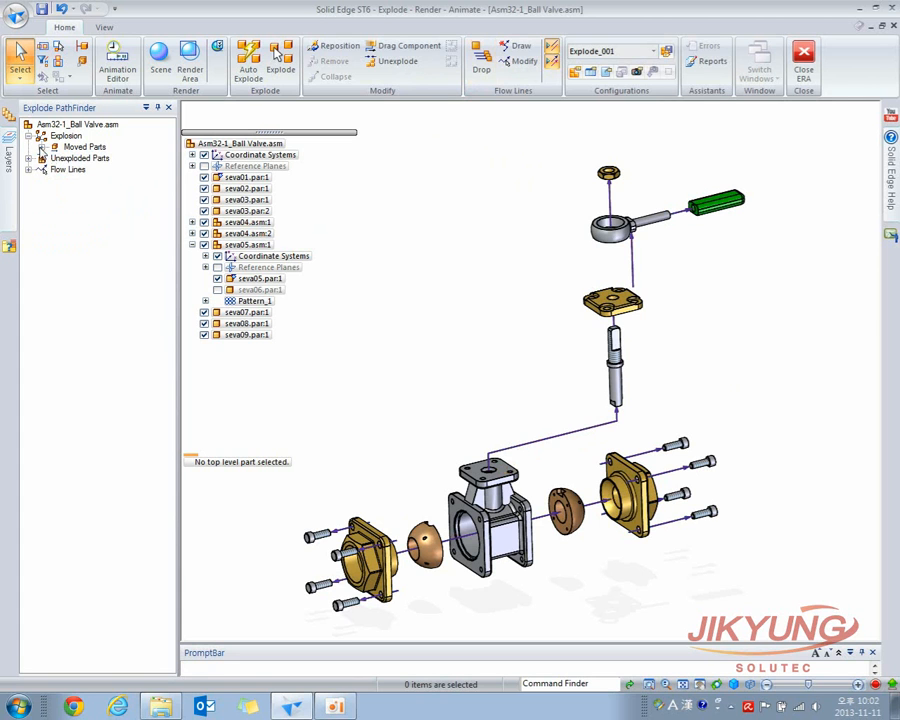
left_click(44, 148)
left_click(86, 161)
left_click(88, 182)
left_click(93, 205)
left_click(95, 239)
left_click(95, 281)
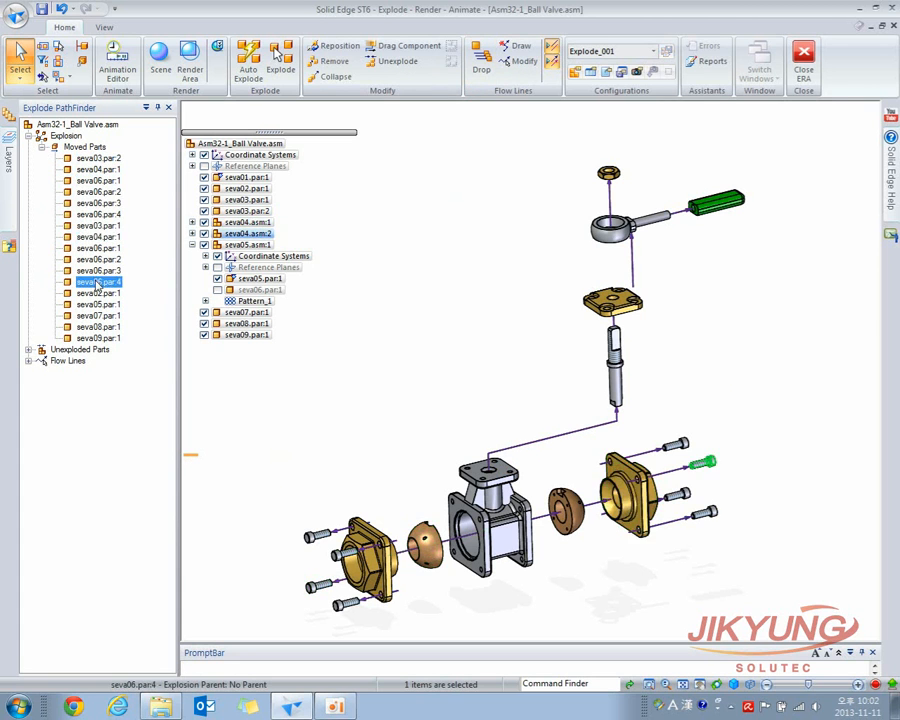
left_click(97, 317)
left_click(478, 261)
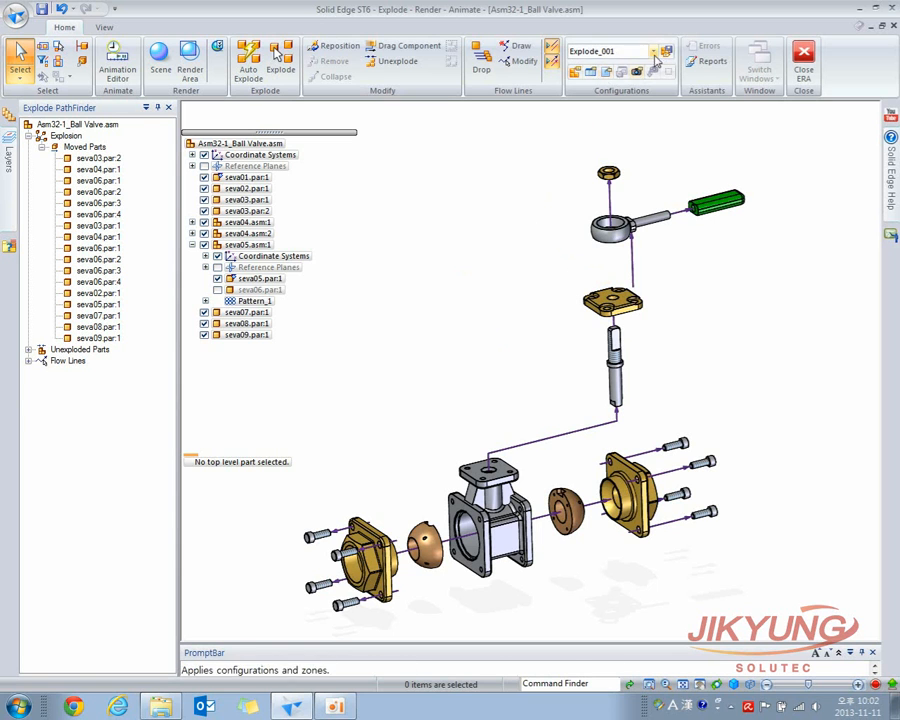
Switch the display to the Explode_002 configuration, saving the changes to Explode_001.
left_click(645, 53)
left_click(618, 128)
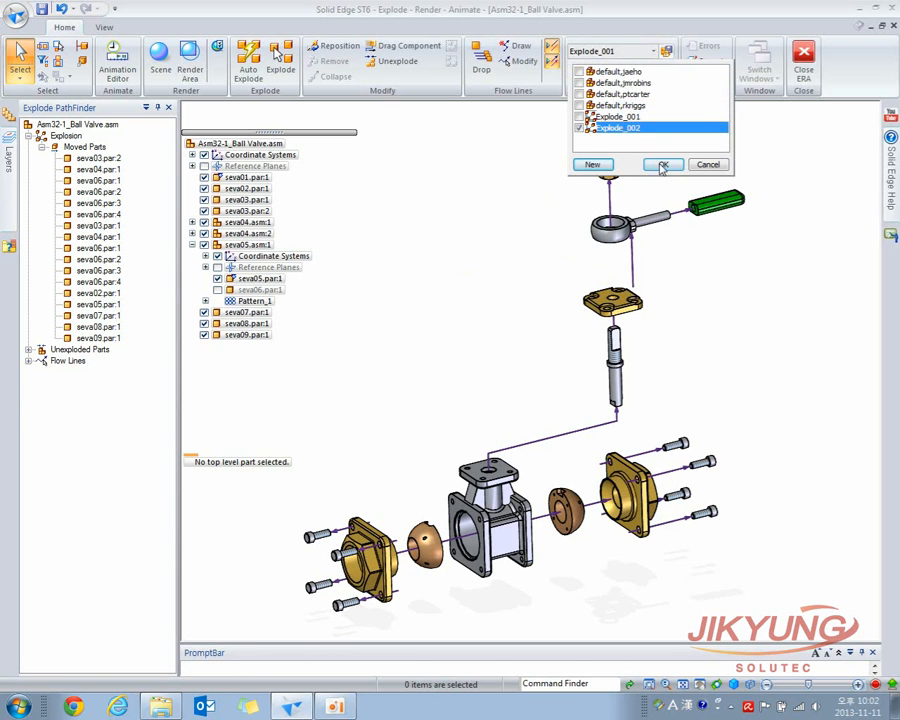
left_click(663, 164)
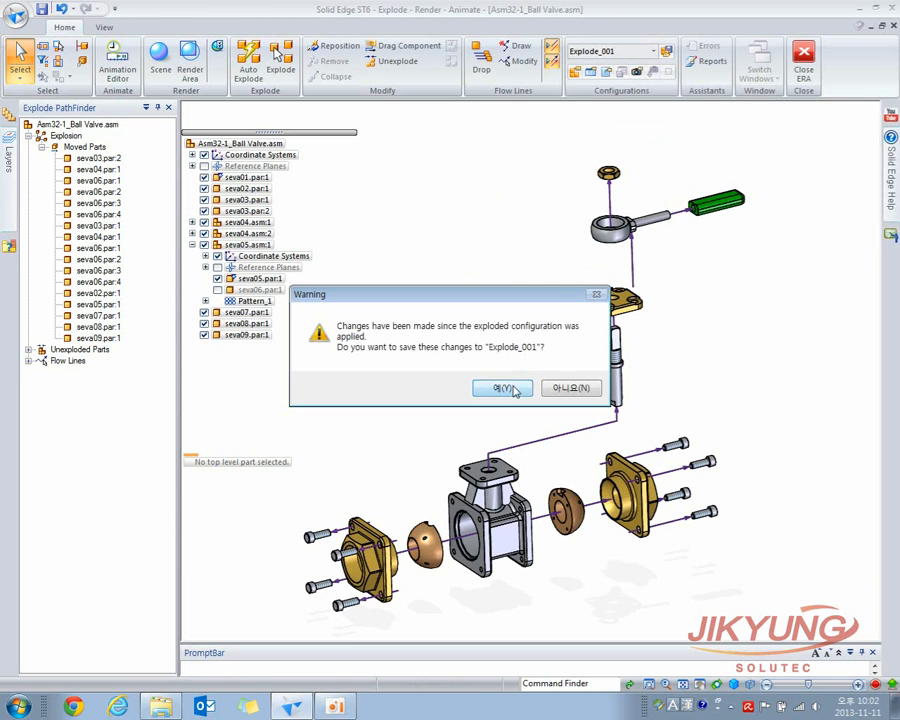
left_click(497, 387)
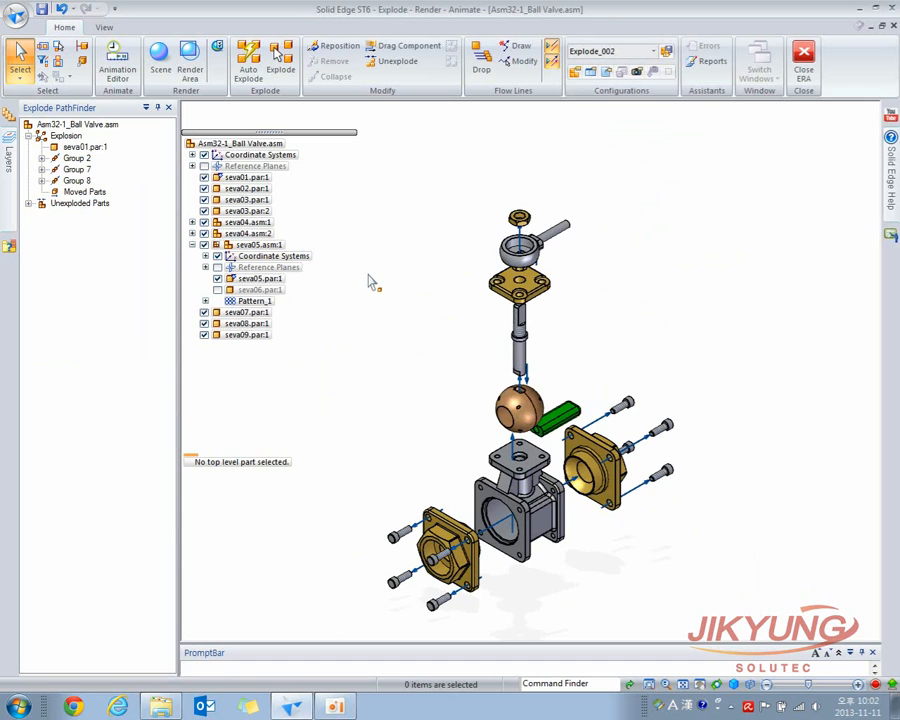
Modify the flow line between the cover plate and the lever, relocating it from the hexagonal neck to the lever ring's centre.
scroll(416, 301, "up", 3)
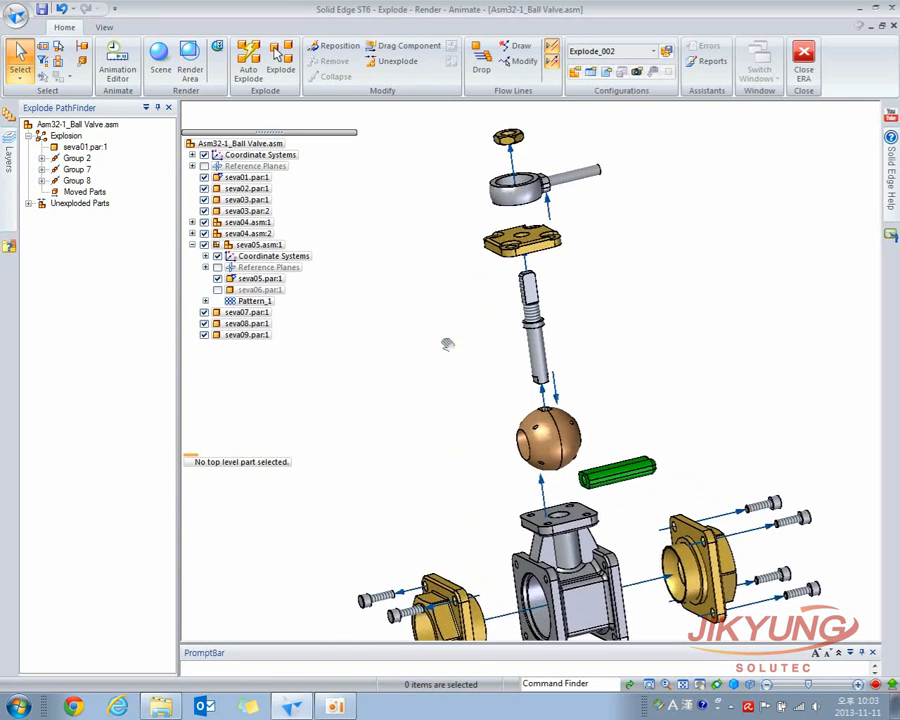
middle_click_drag(497, 325, 428, 404)
scroll(438, 396, "up", 3)
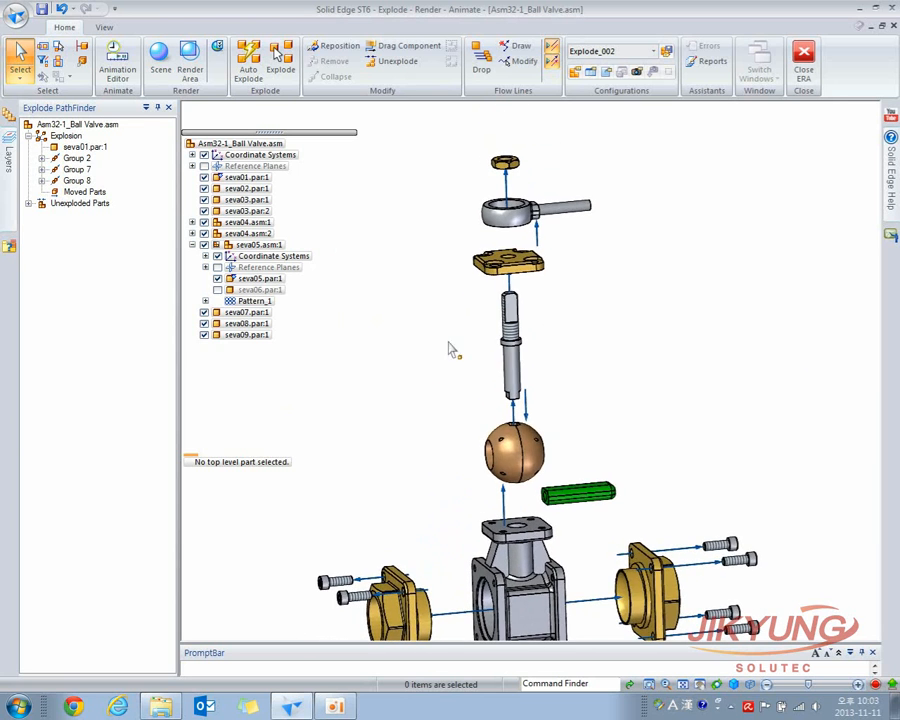
scroll(451, 276, "up", 4)
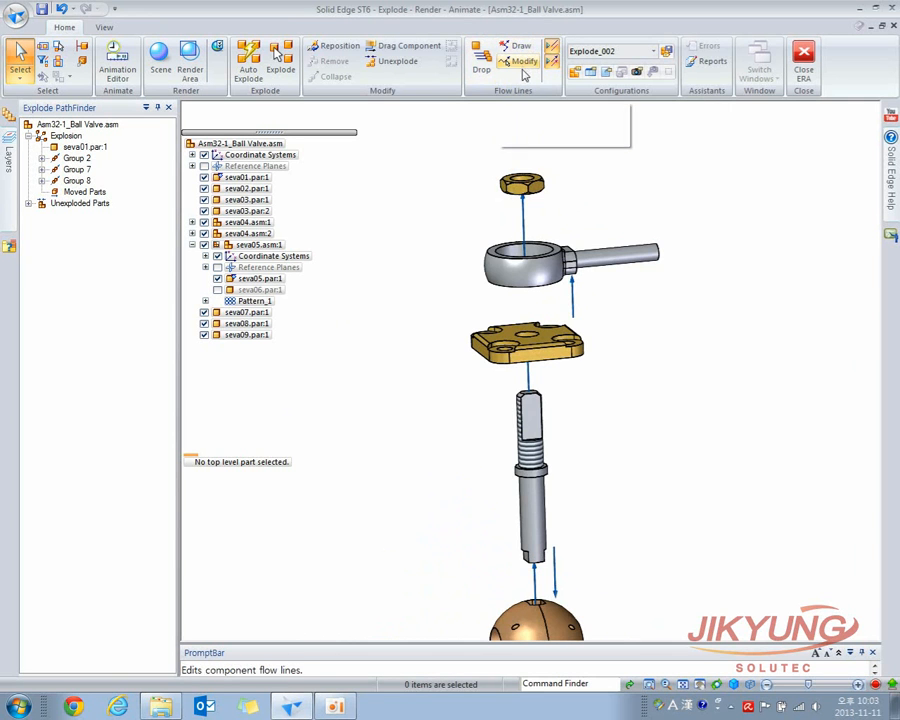
scroll(597, 322, "up", 3)
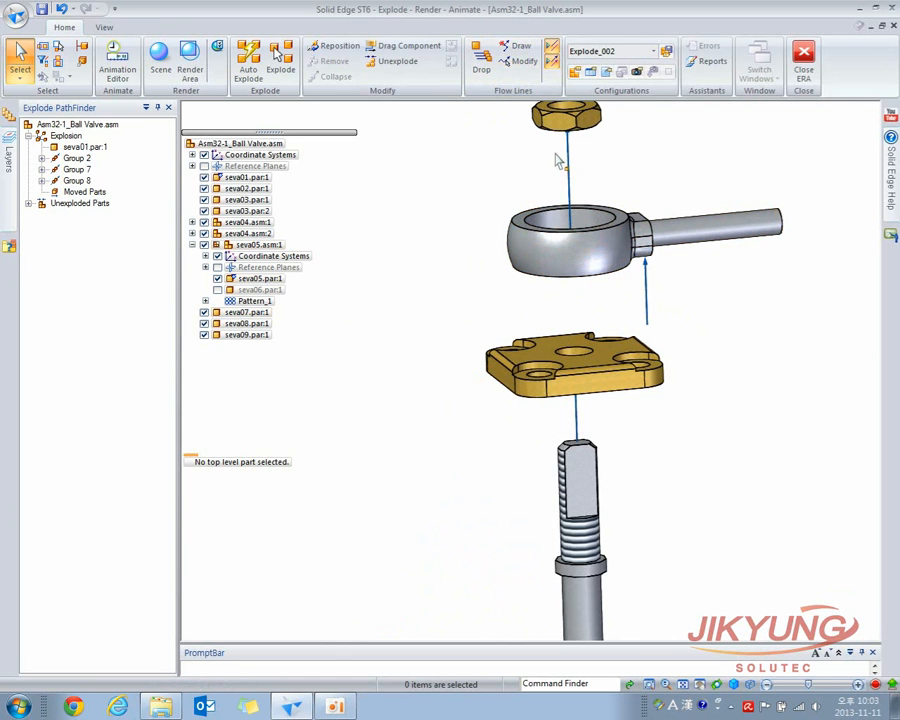
left_click(522, 61)
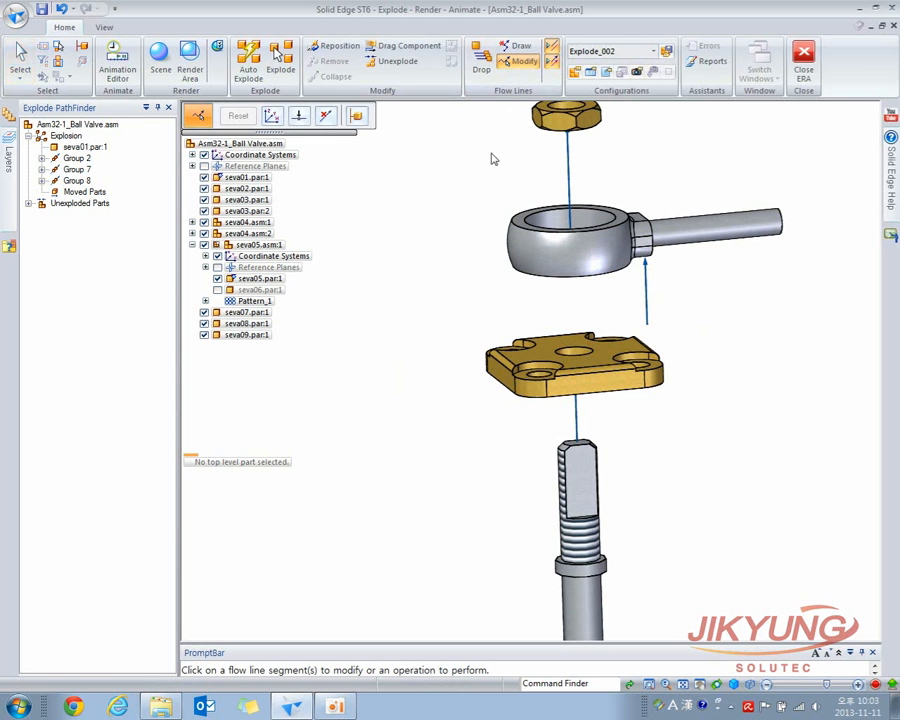
left_click(647, 288)
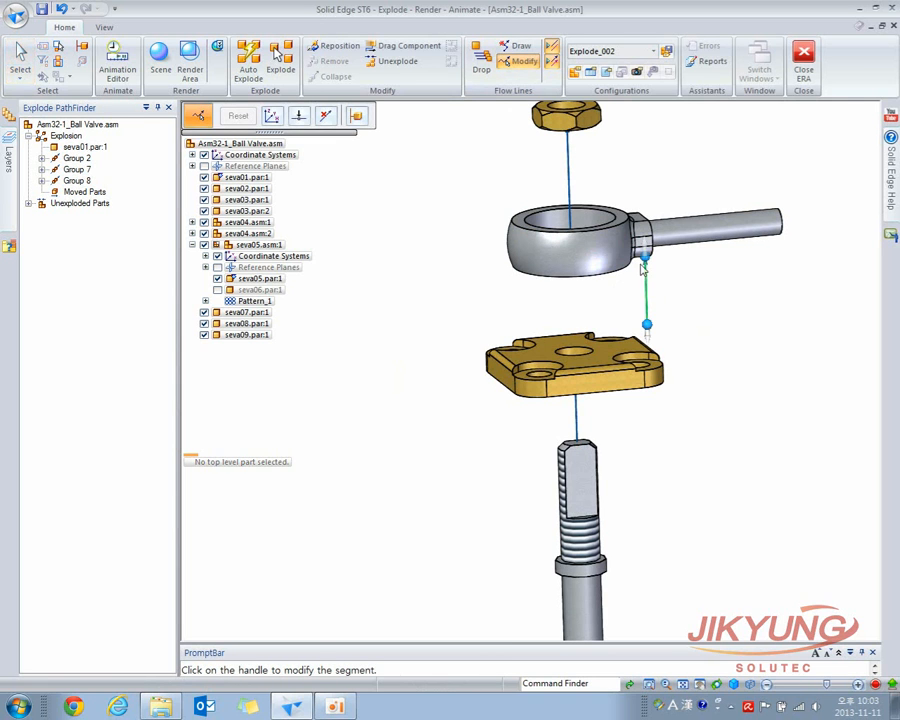
left_click(647, 323)
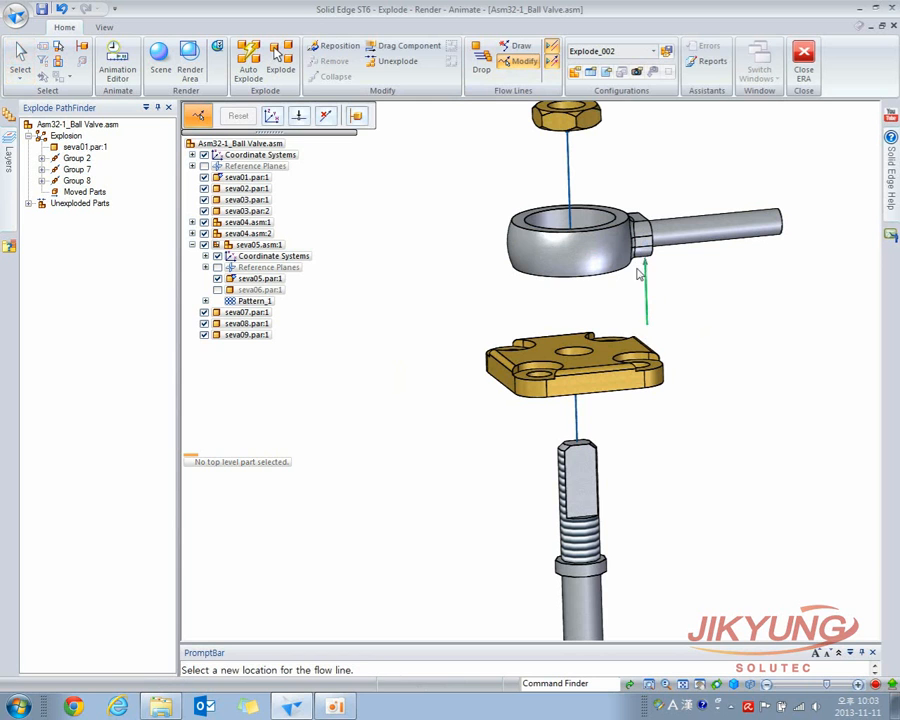
left_click(584, 284)
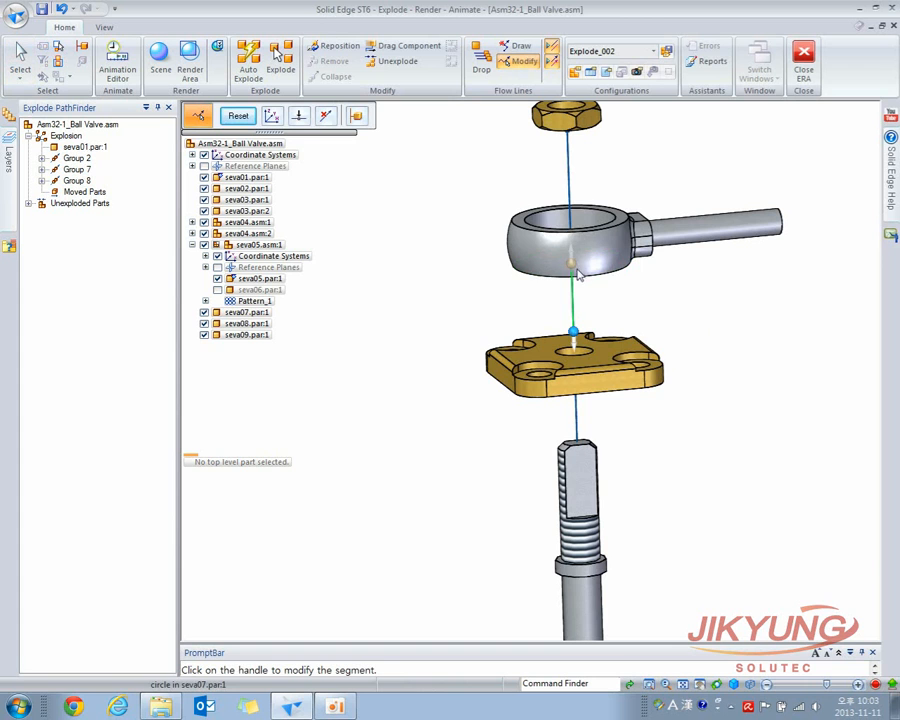
left_click(572, 331)
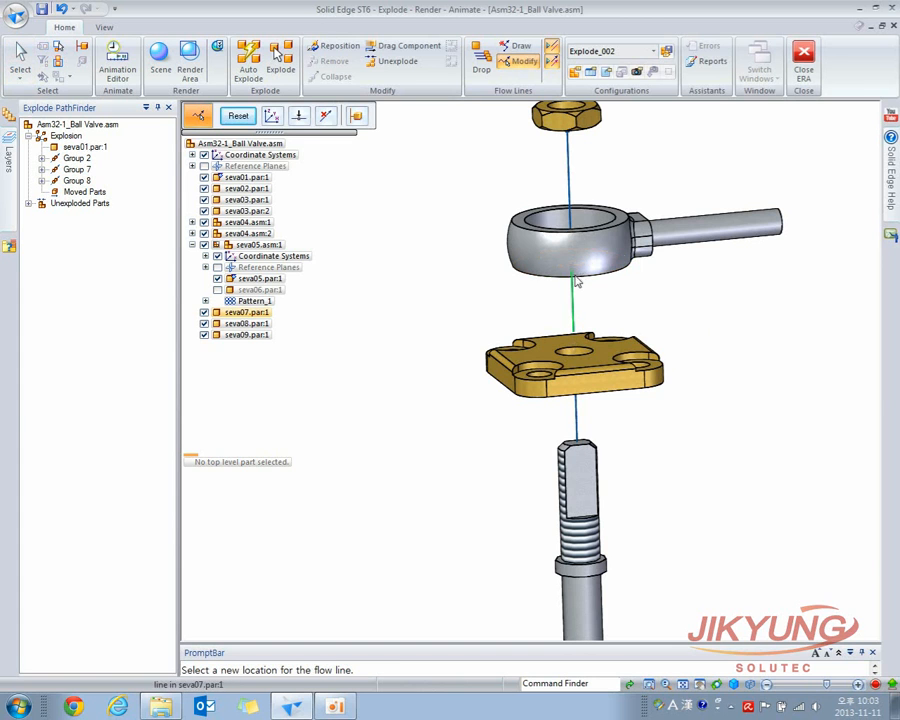
key("Escape")
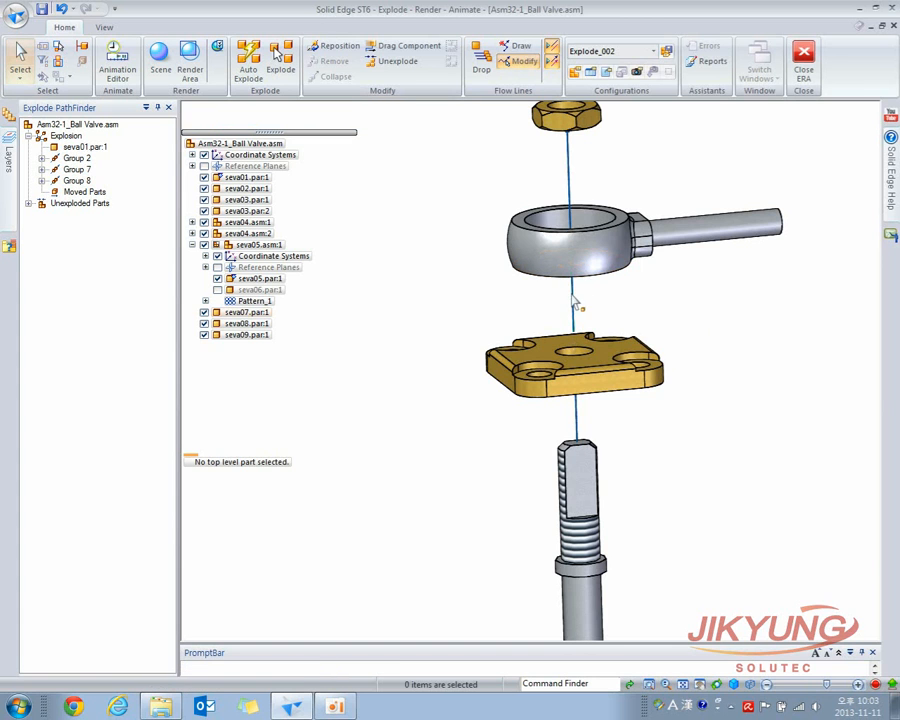
Adjust the upper end of the lever's flow line so it stops just below the ring.
left_click(512, 62)
left_click(572, 300)
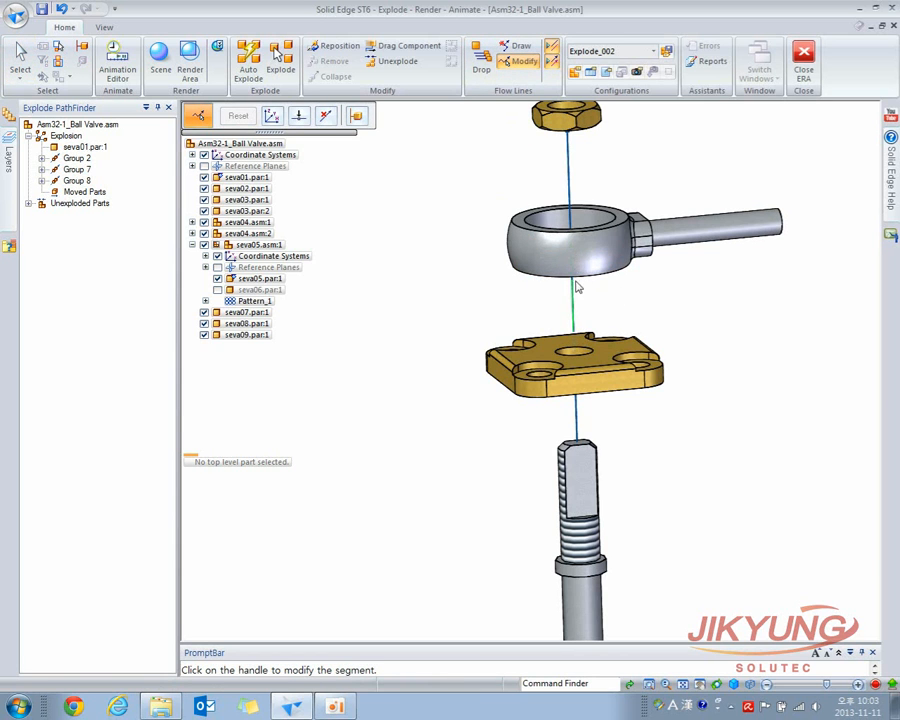
left_click_drag(581, 294, 581, 291)
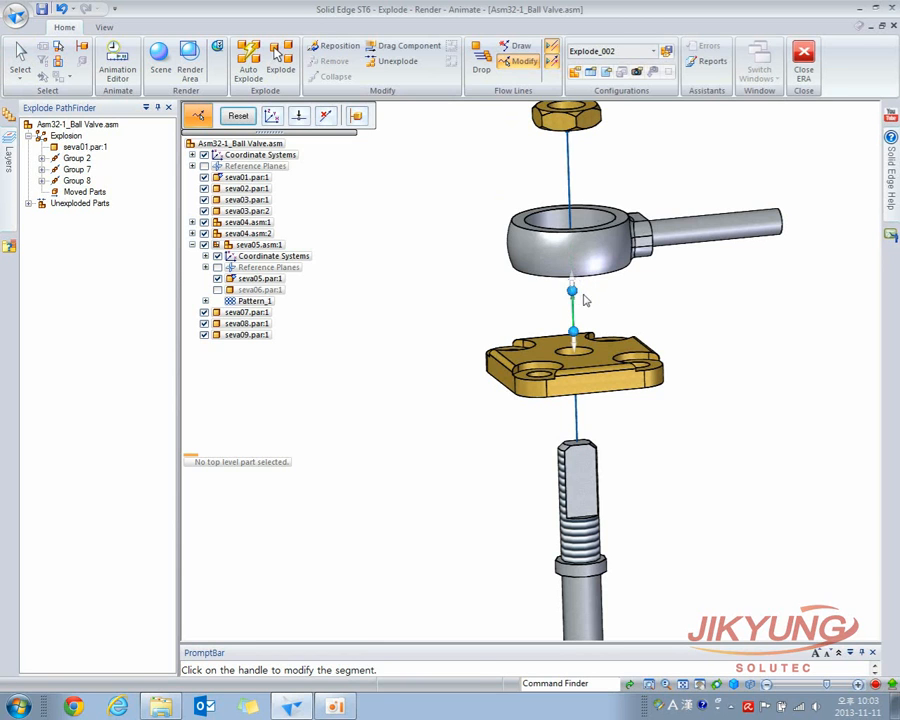
left_click(601, 297)
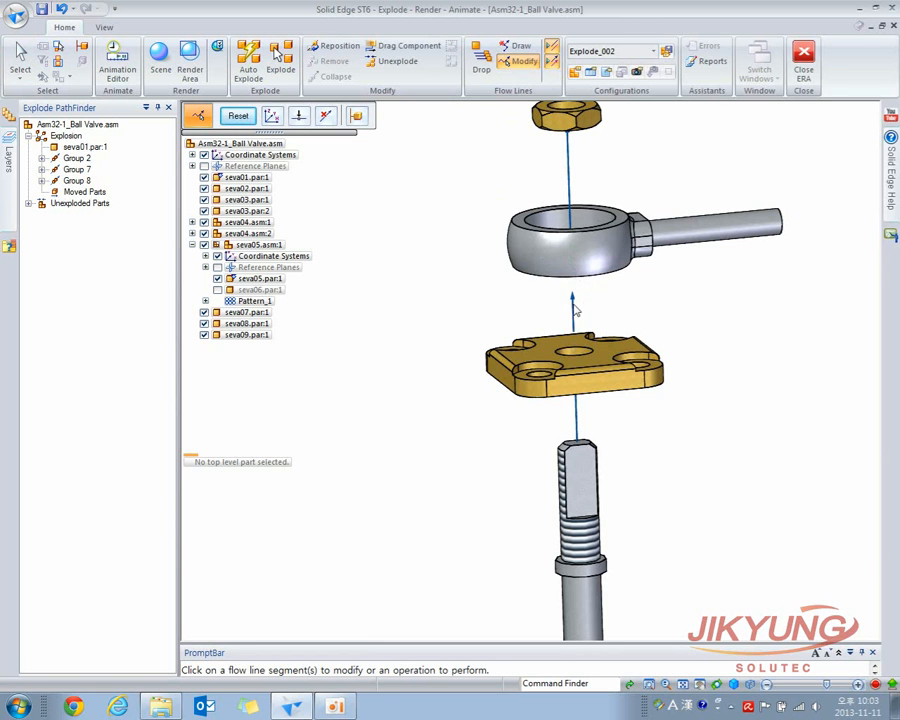
left_click(574, 300)
left_click(574, 284)
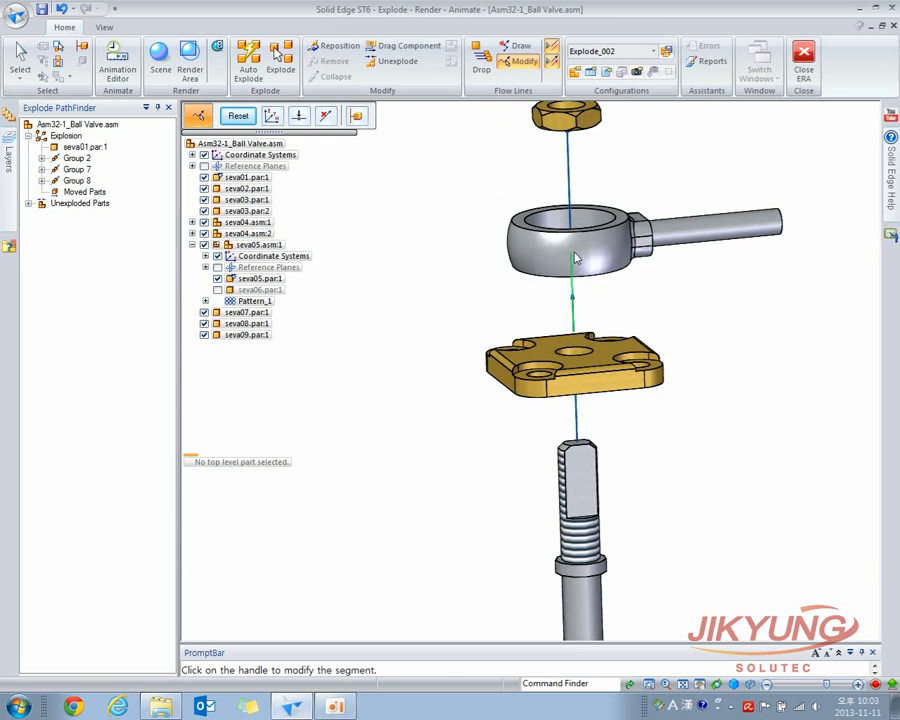
left_click(574, 300)
Relocate the lever's flow line to the hexagonal neck and back to the centre of the cover plate's middle hole.
left_click(573, 283)
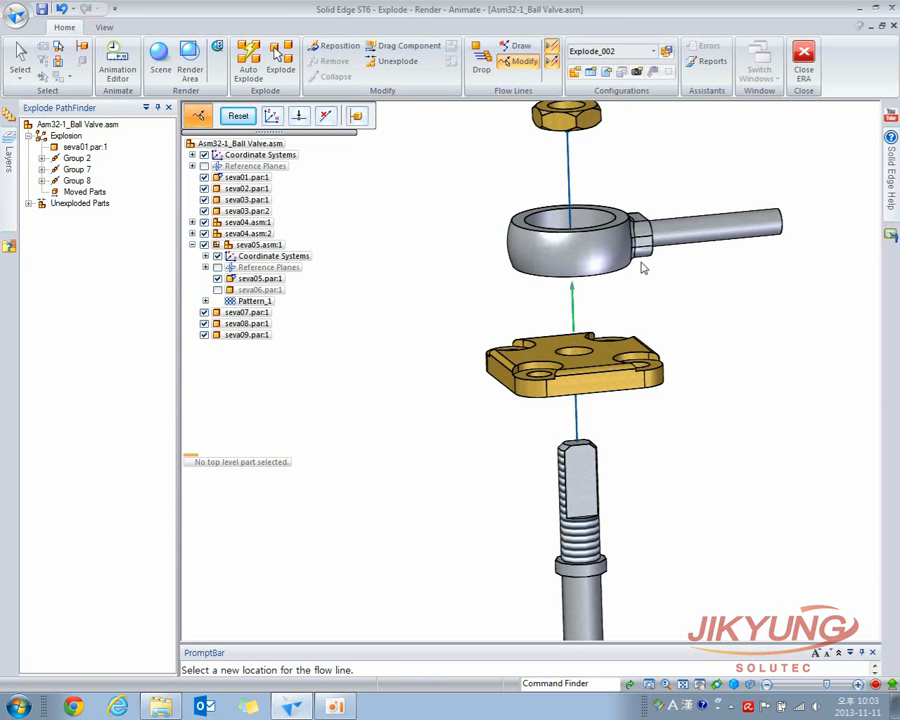
left_click(652, 262)
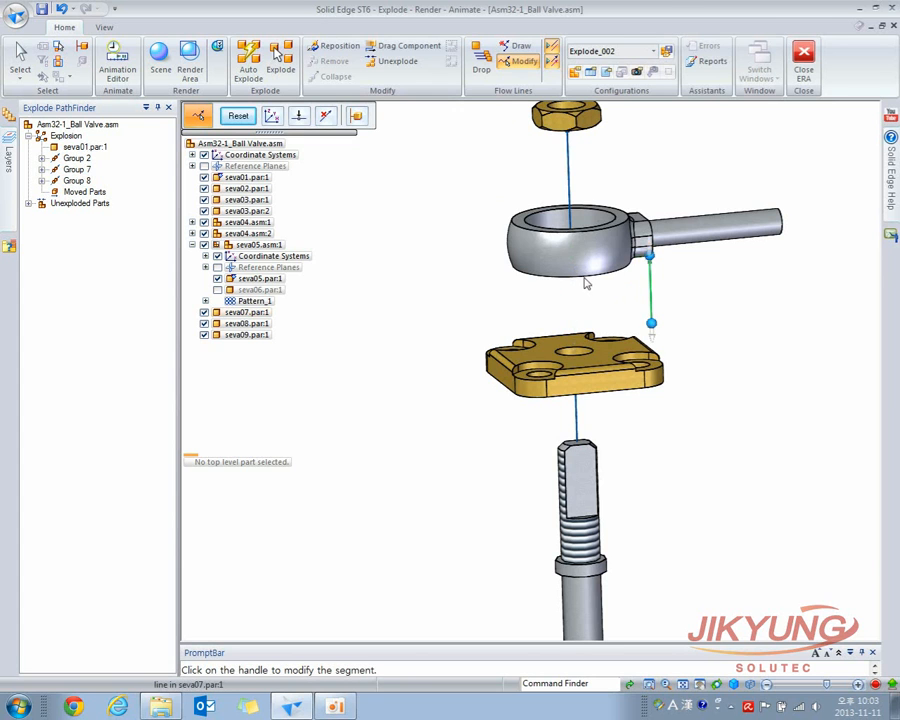
left_click(651, 323)
left_click(574, 350)
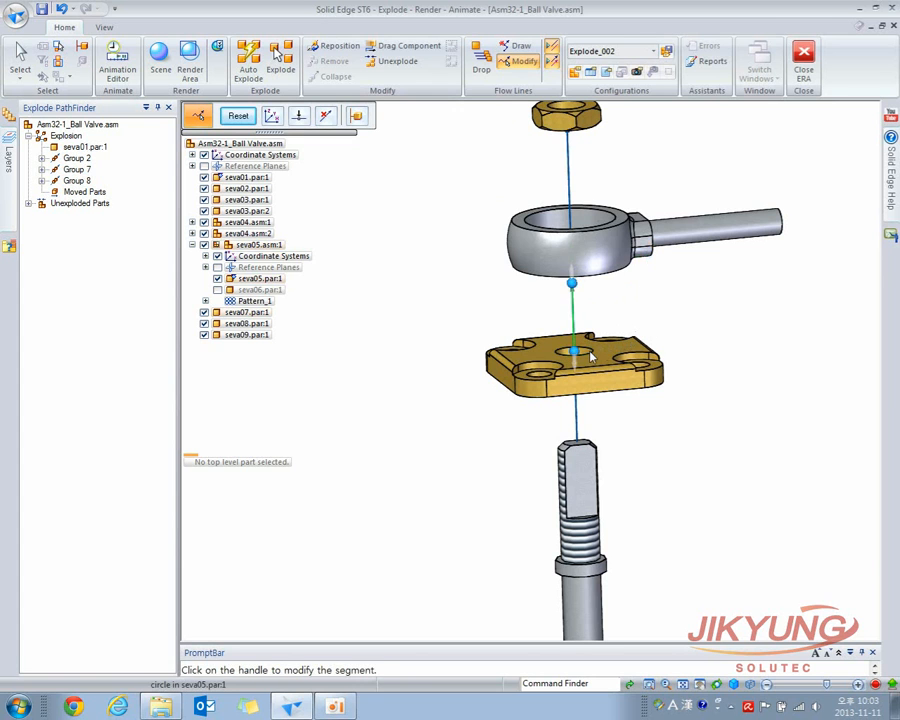
right_click(681, 299)
mouse_move(639, 300)
middle_mouse_down()
mouse_move(663, 283)
mouse_move(622, 302)
middle_mouse_up()
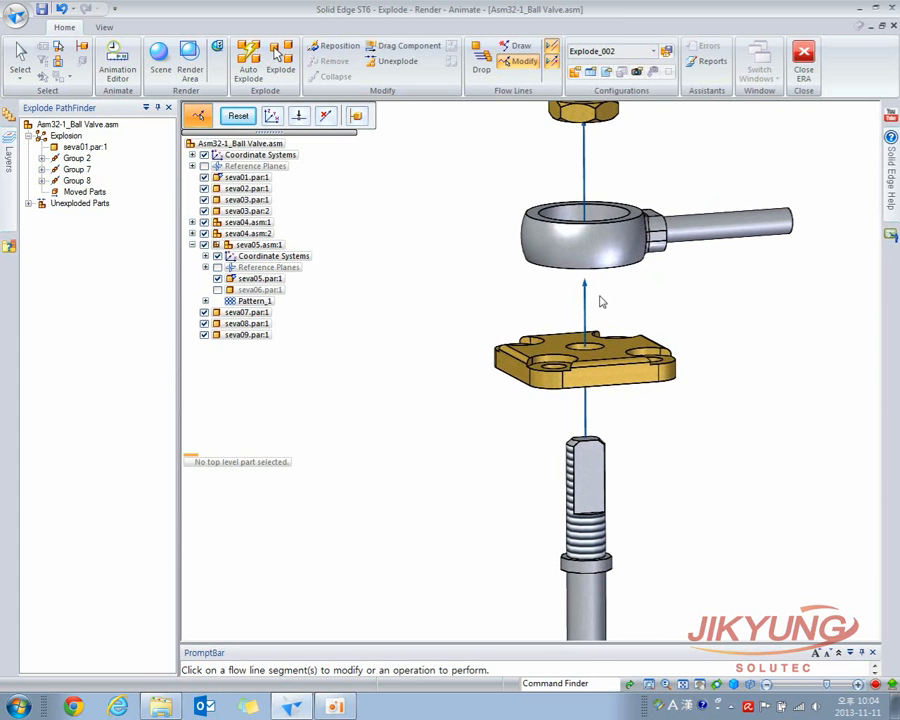
Draw a flow line from the centre of the cover plate's middle hole up to the underside centre of the lever ring.
left_click(517, 47)
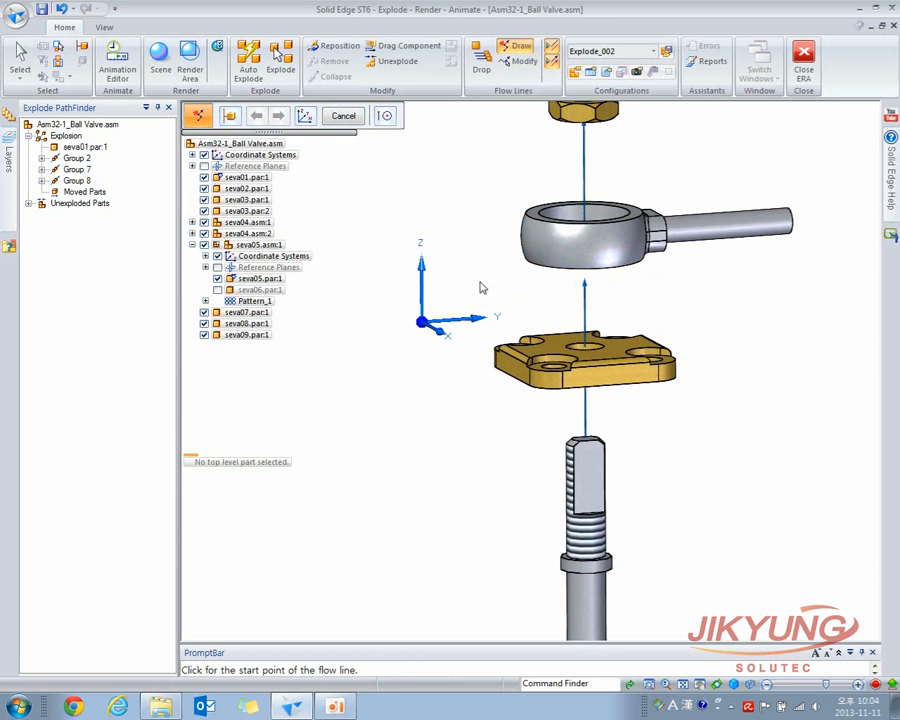
middle_click_drag(446, 307, 447, 313)
left_click(576, 361)
type("z")
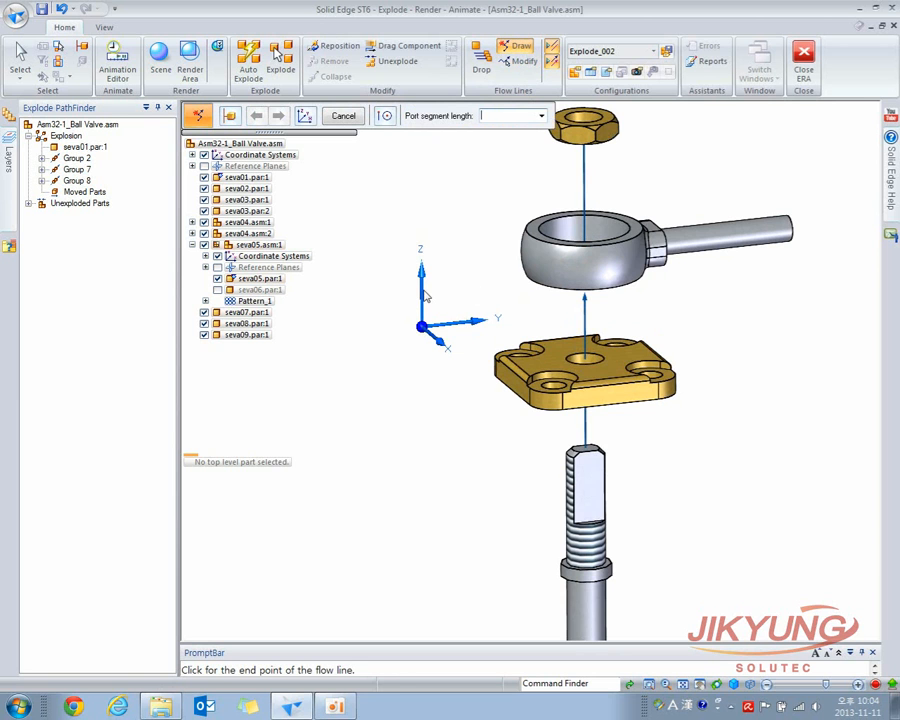
middle_click_drag(425, 295, 480, 282)
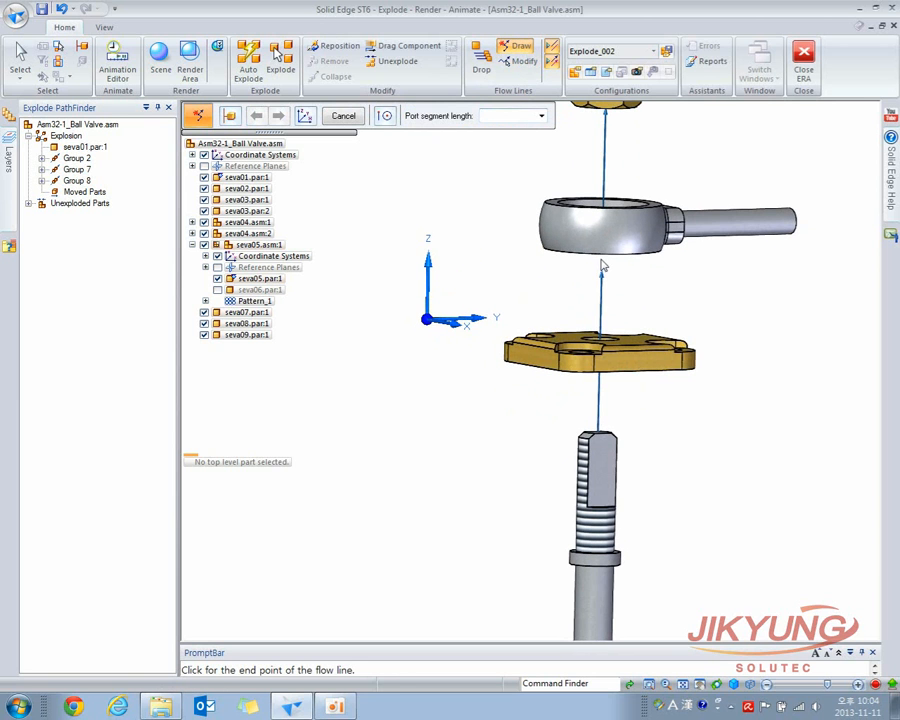
left_click(602, 263)
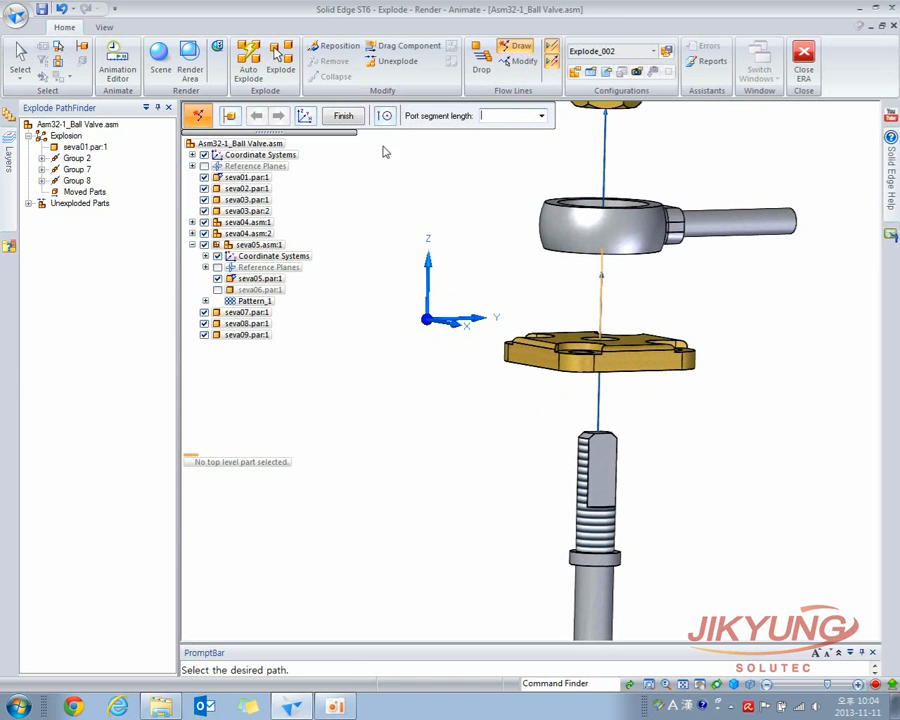
left_click(352, 117)
middle_click_drag(518, 271, 538, 298)
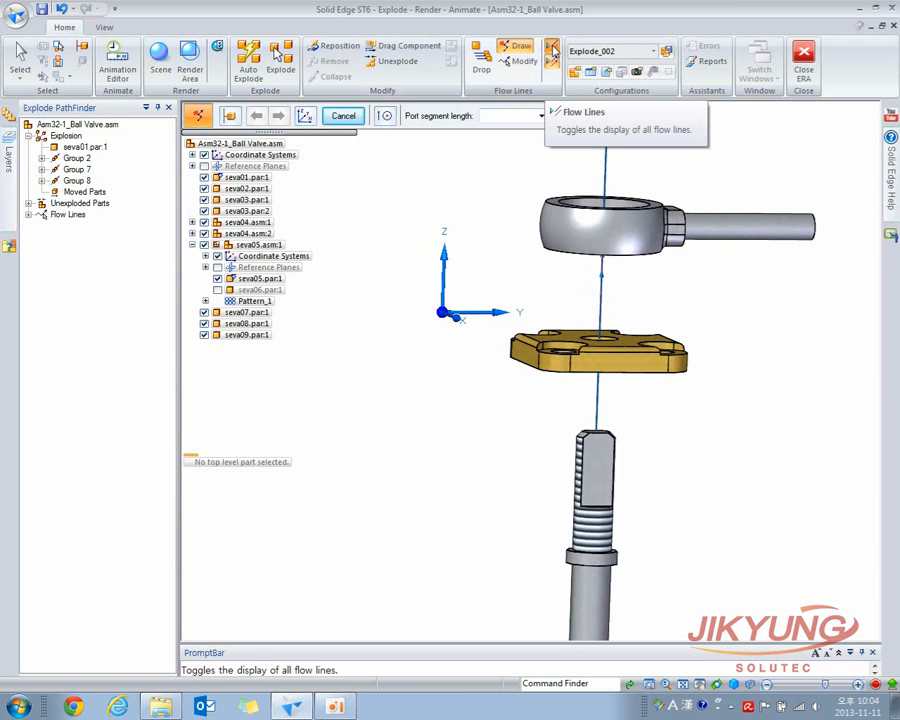
Toggle the display of all flow lines off and on, and hide their terminators.
left_click(553, 49)
left_click(553, 49)
left_click(553, 49)
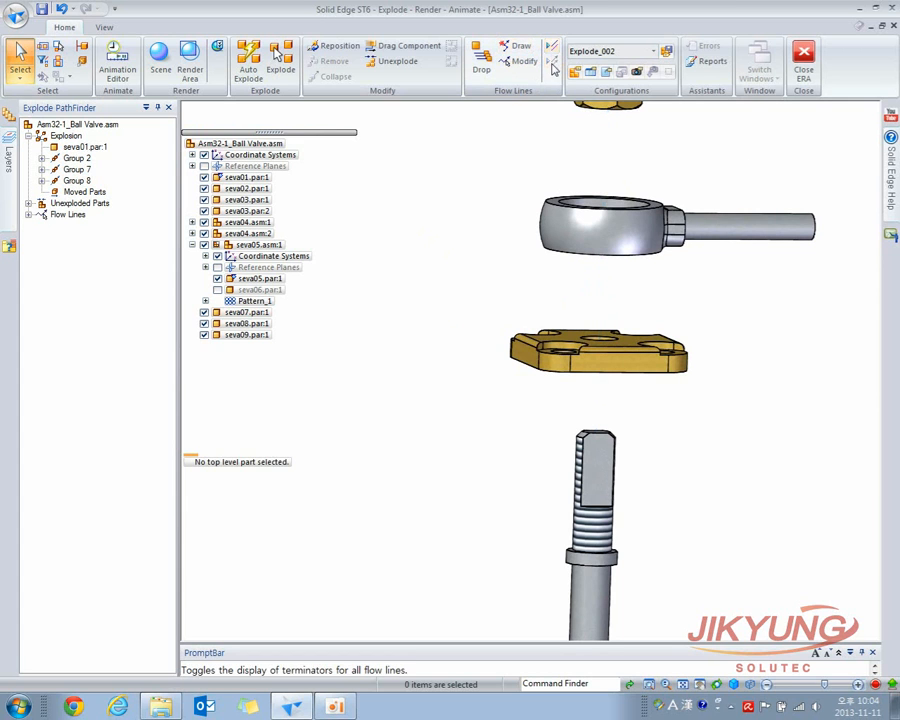
left_click(554, 63)
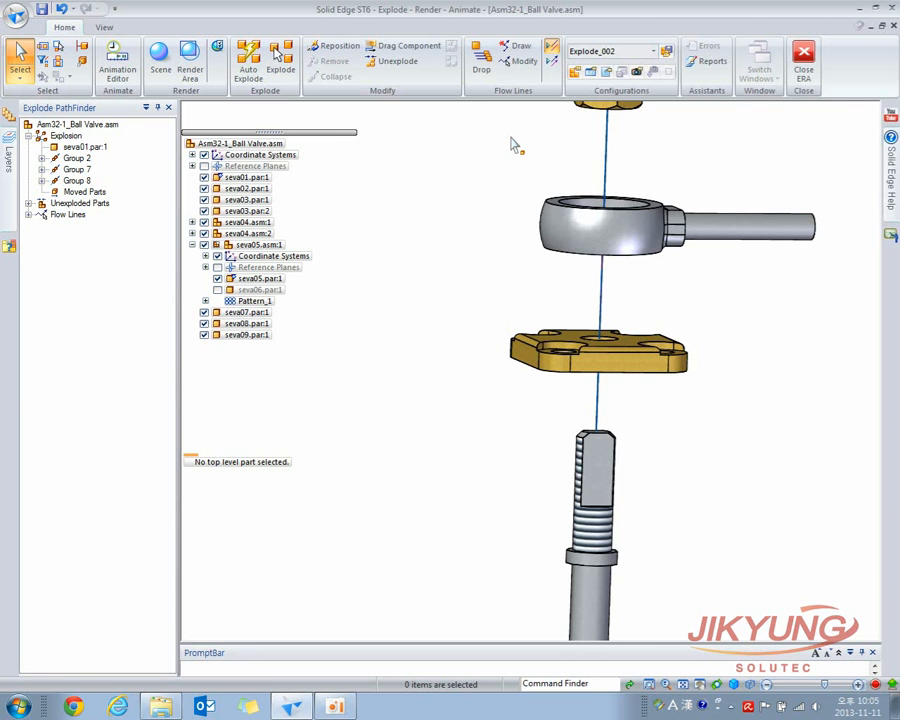
Close the Explode-Render-Animate environment and return to the assembly's home commands.
left_click(804, 62)
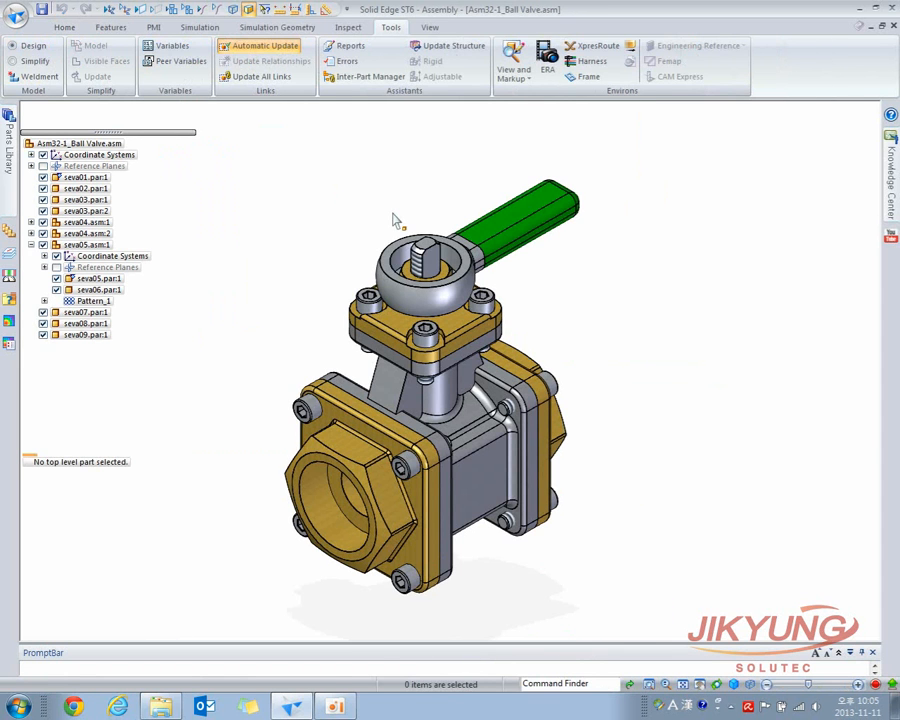
middle_click_drag(262, 249, 229, 206)
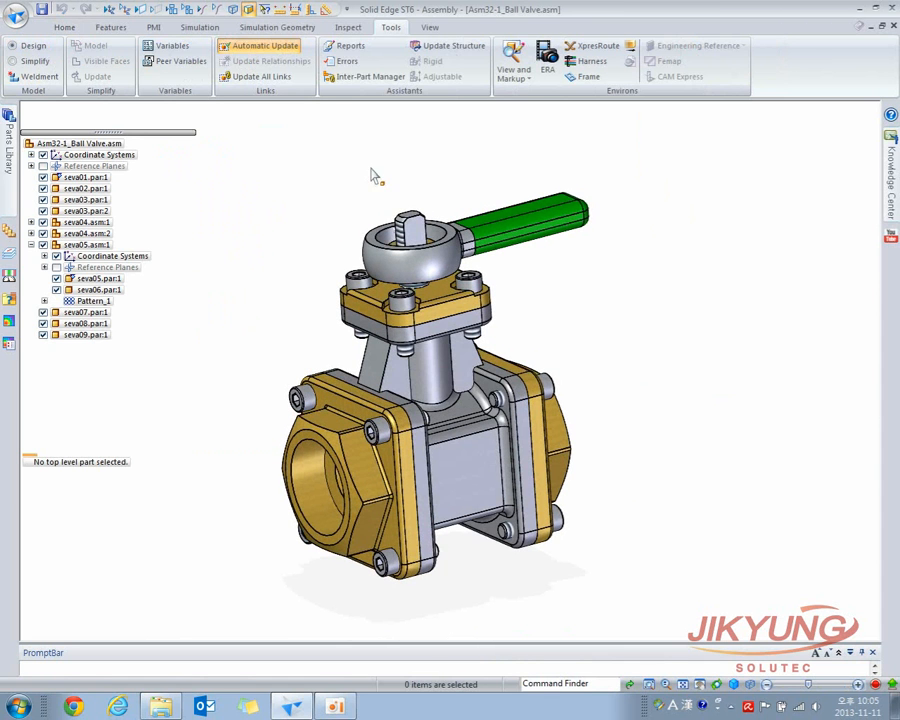
left_click(429, 27)
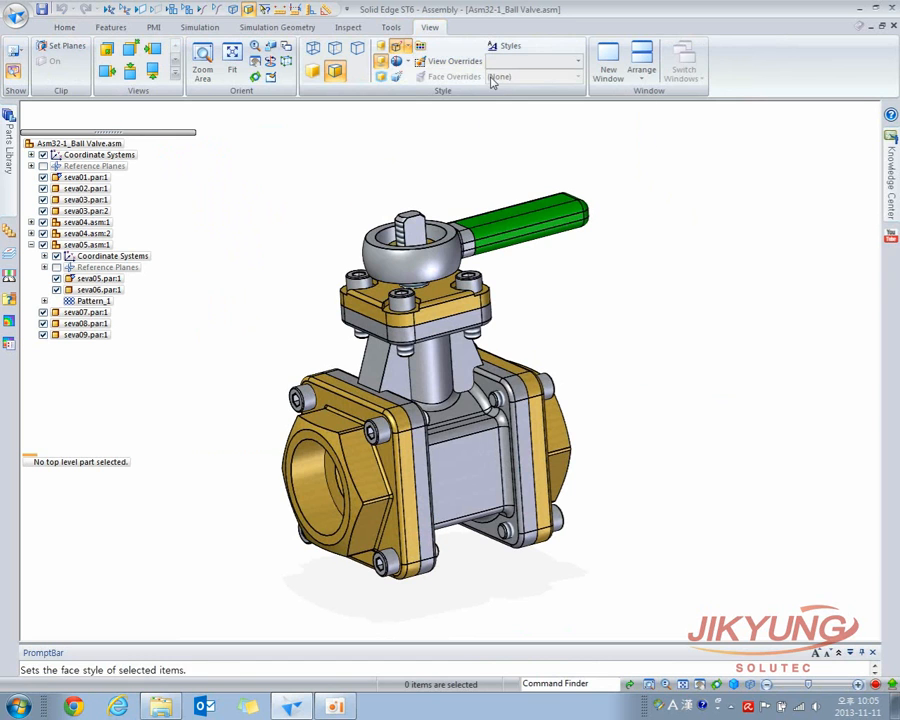
left_click(395, 29)
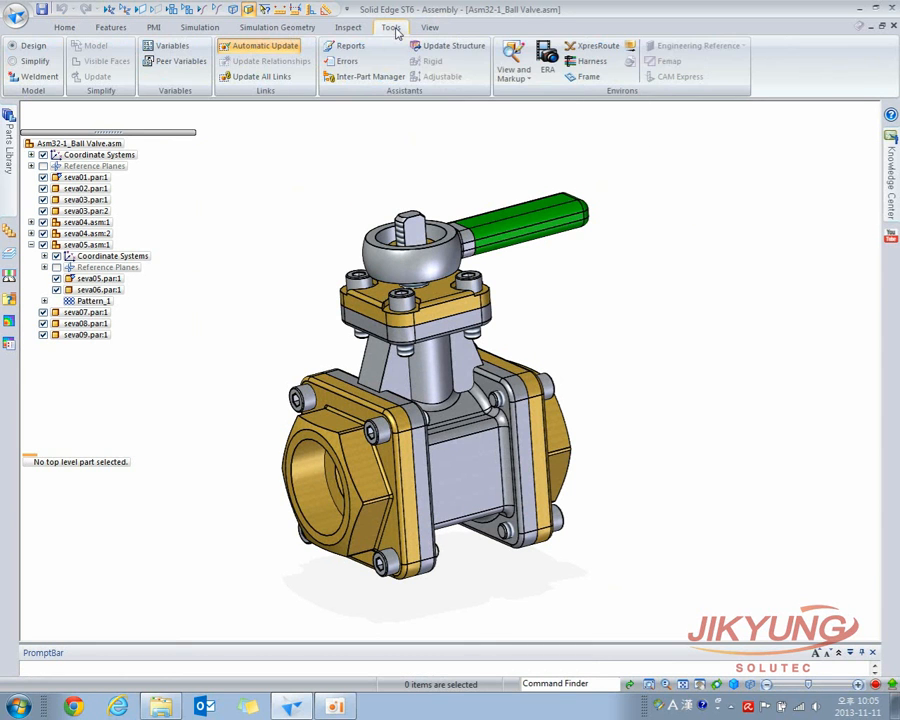
left_click(349, 28)
left_click(311, 30)
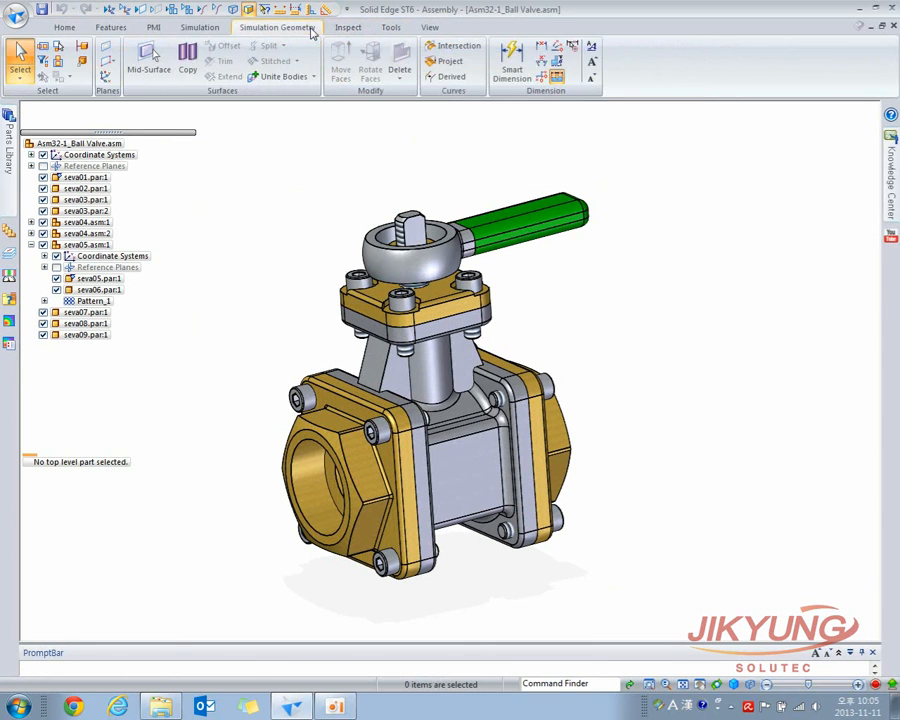
left_click(66, 27)
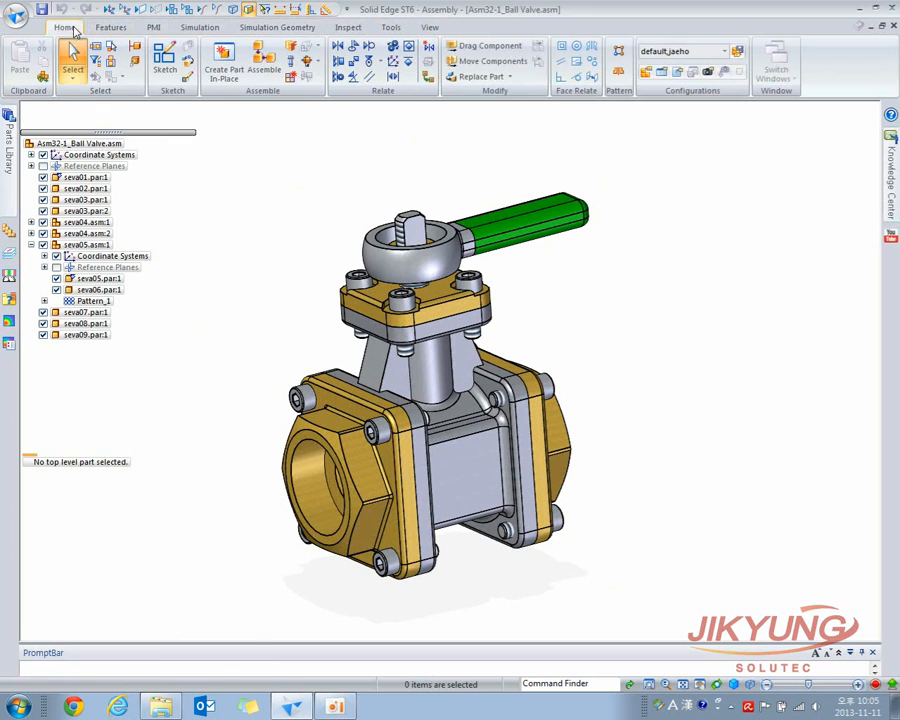
Save the complete ball valve view as a new display configuration named Total Assy.
left_click(646, 77)
left_click(499, 270)
scroll(499, 270, "up", 1)
left_click_drag(486, 173, 716, 142)
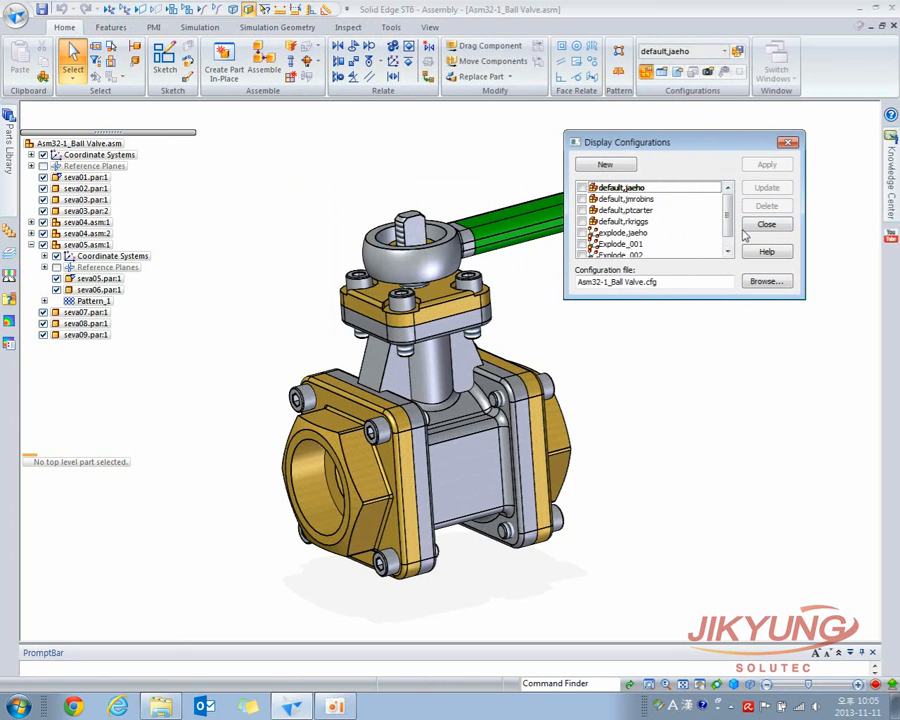
left_click(604, 164)
left_click(619, 212)
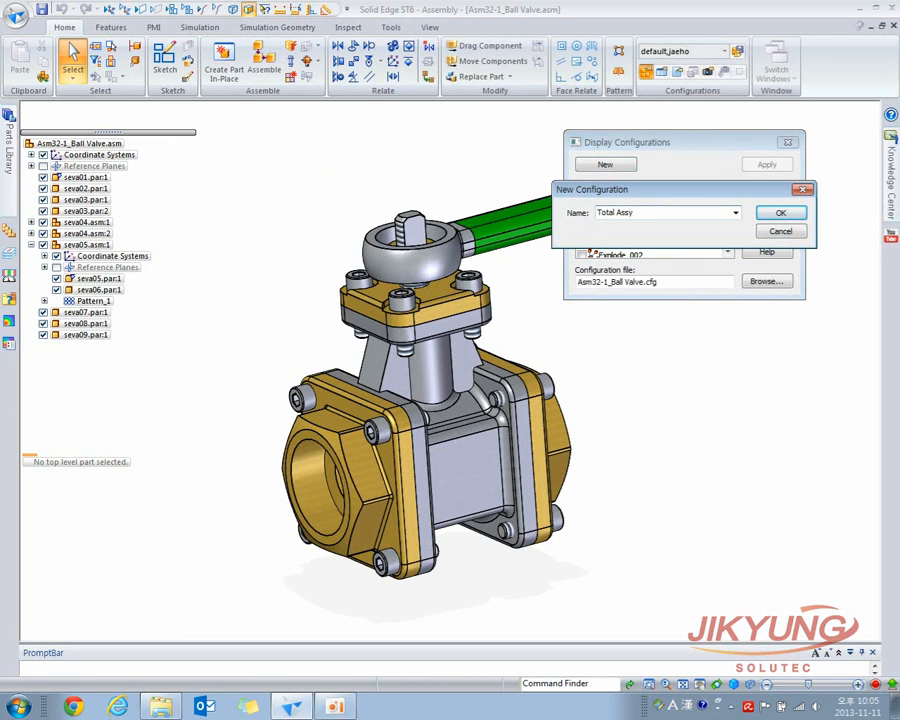
type("Total Assy")
left_click(780, 212)
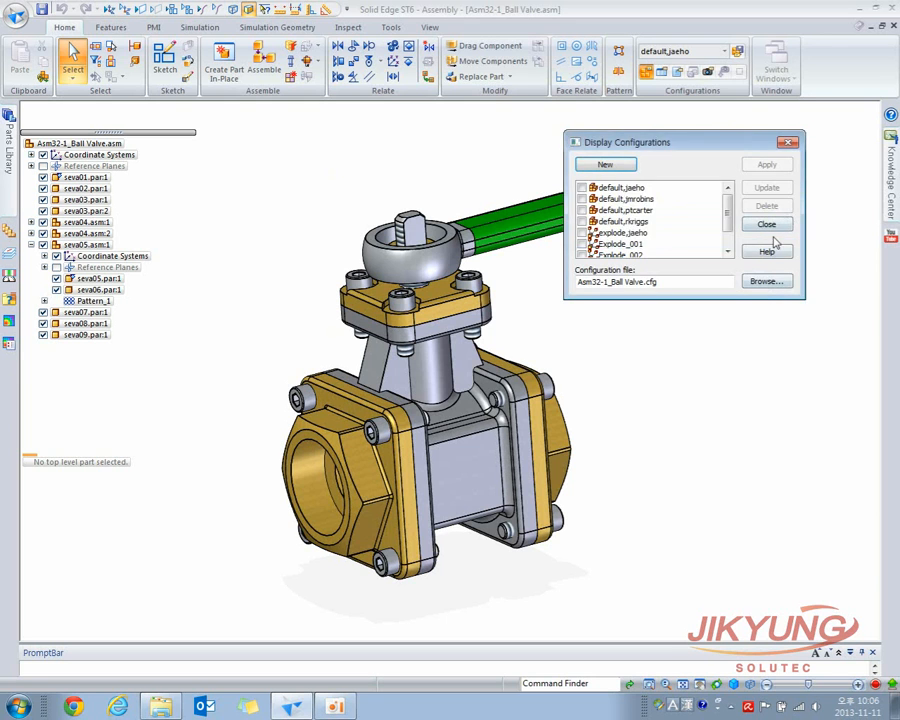
left_click(766, 225)
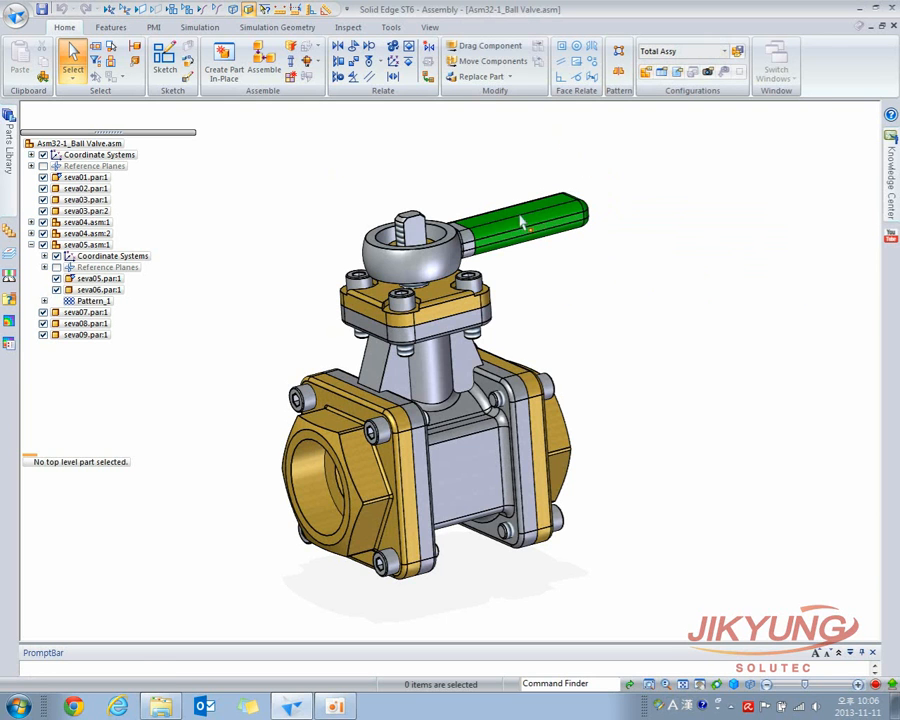
Show only the stem, lever, nut, green grip and both ball parts (seva02, seva03:1, seva03:2, seva07, seva08, seva09).
left_click(417, 230)
left_click(392, 248, "ctrl")
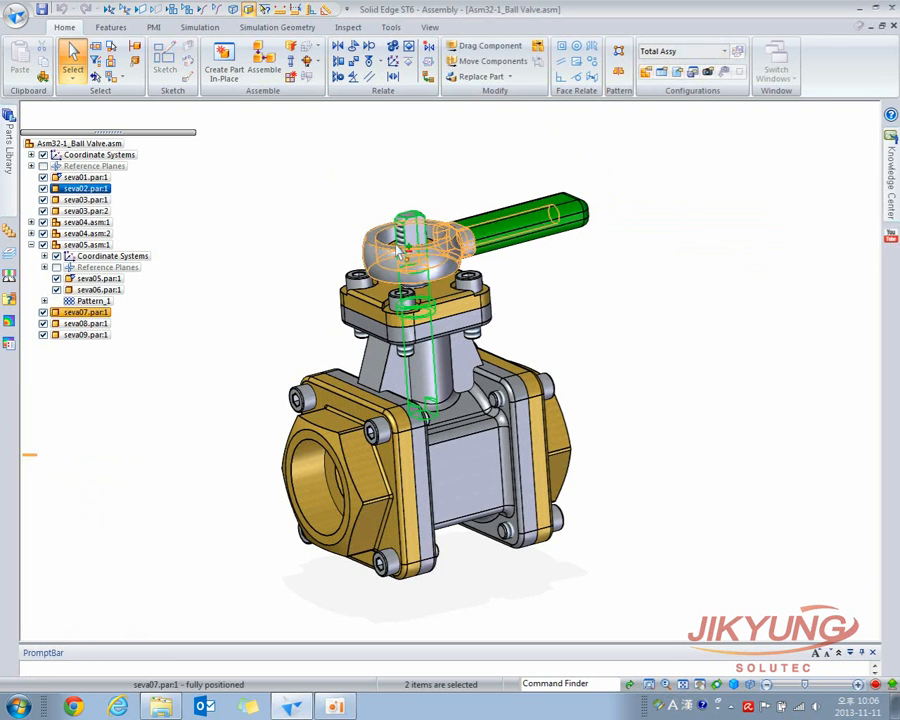
middle_click_drag(397, 243, 389, 277)
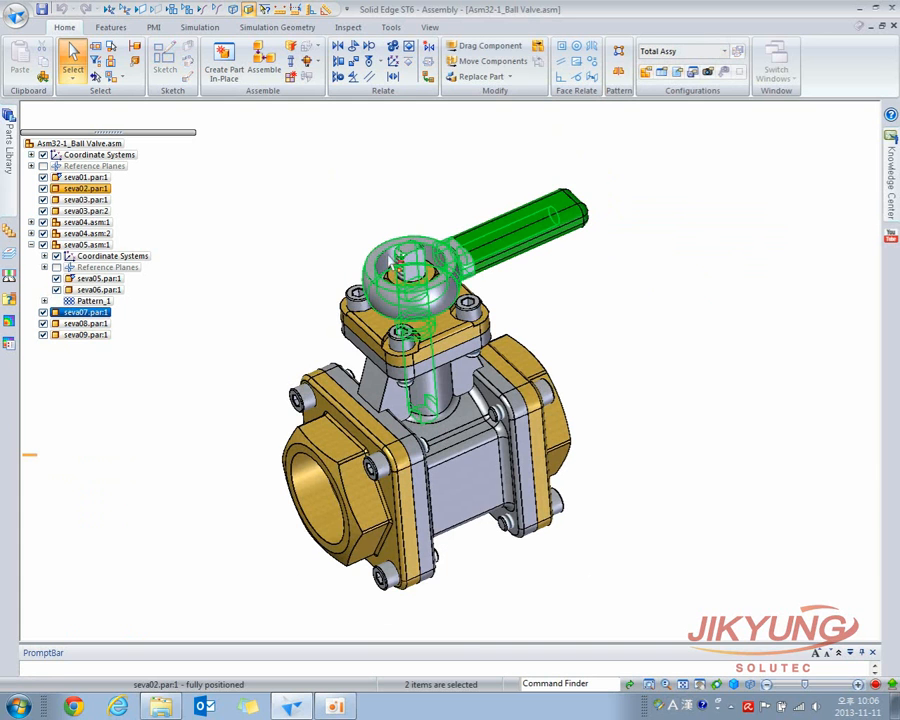
left_click(389, 279, "ctrl")
left_click(492, 239, "ctrl")
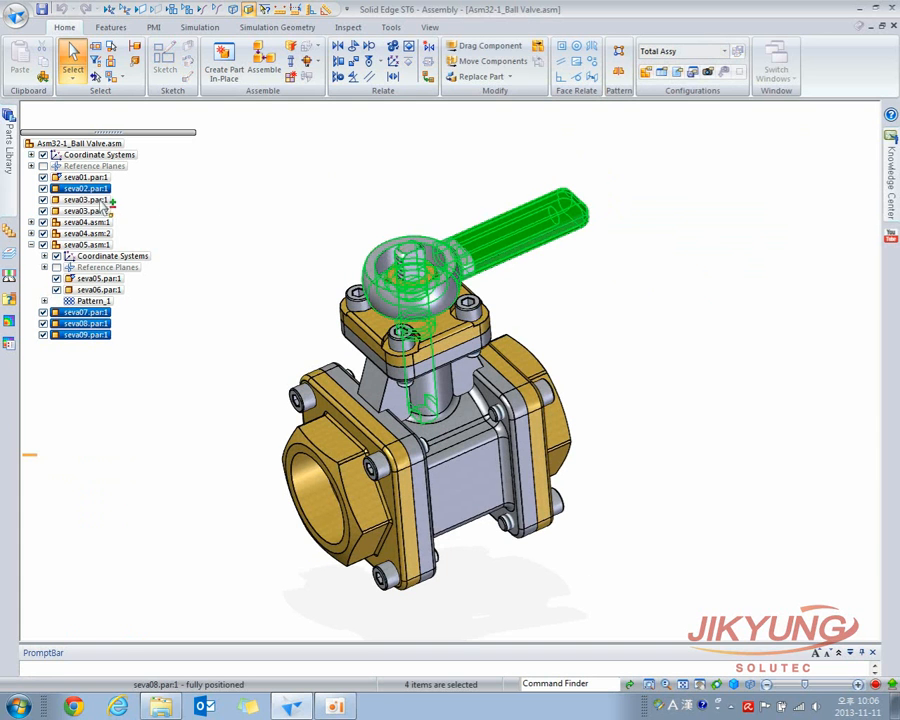
left_click(95, 201, "ctrl")
left_click(95, 213, "ctrl")
right_click(223, 202)
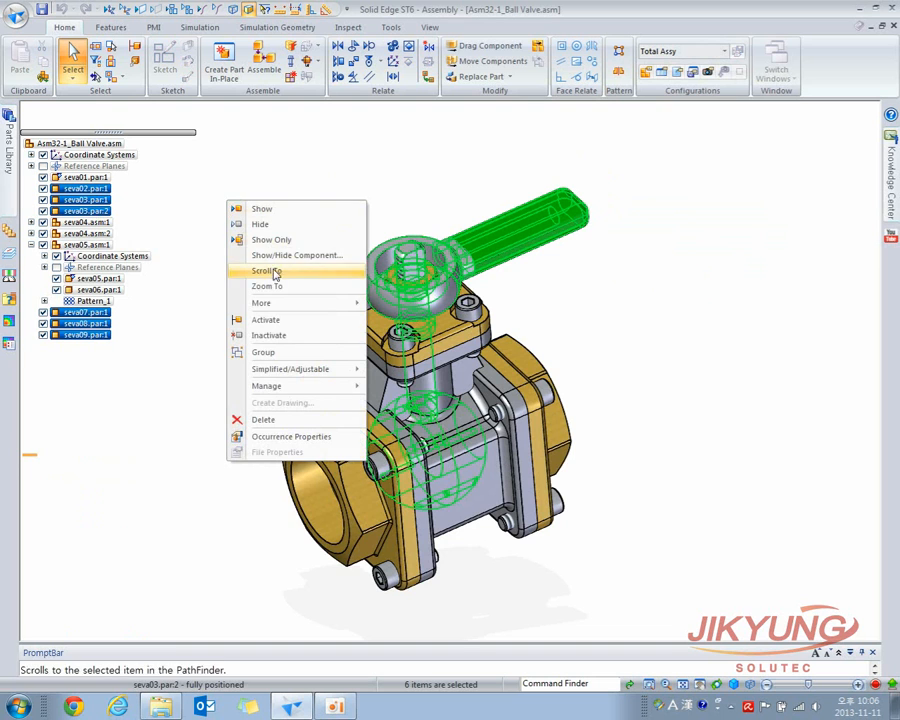
left_click(272, 240)
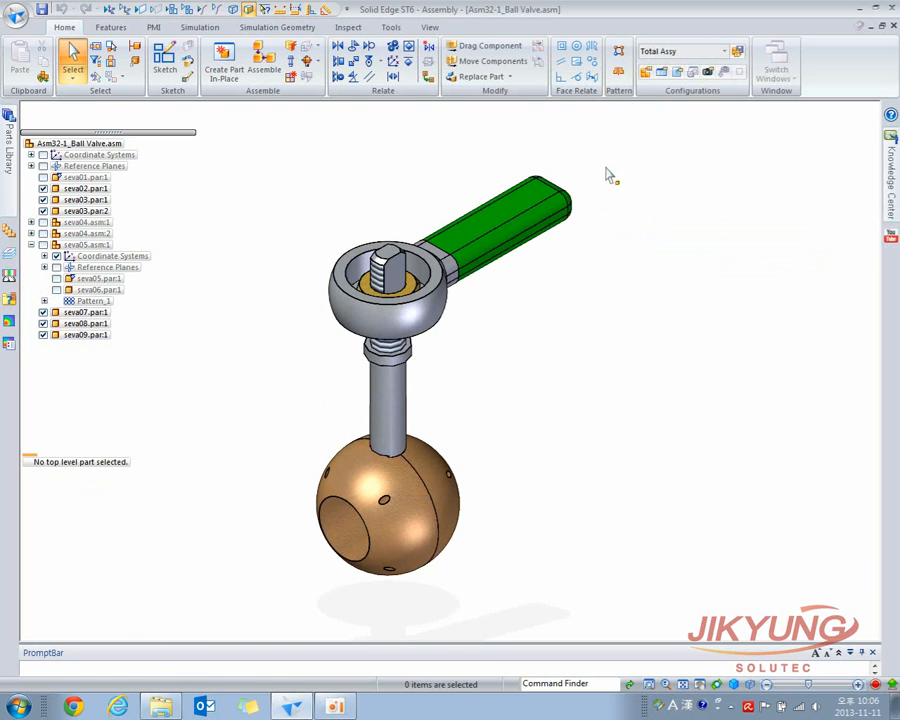
Save the isolated stem, lever and ball view as a new display configuration named Shaft Only.
left_click(645, 72)
left_click(605, 164)
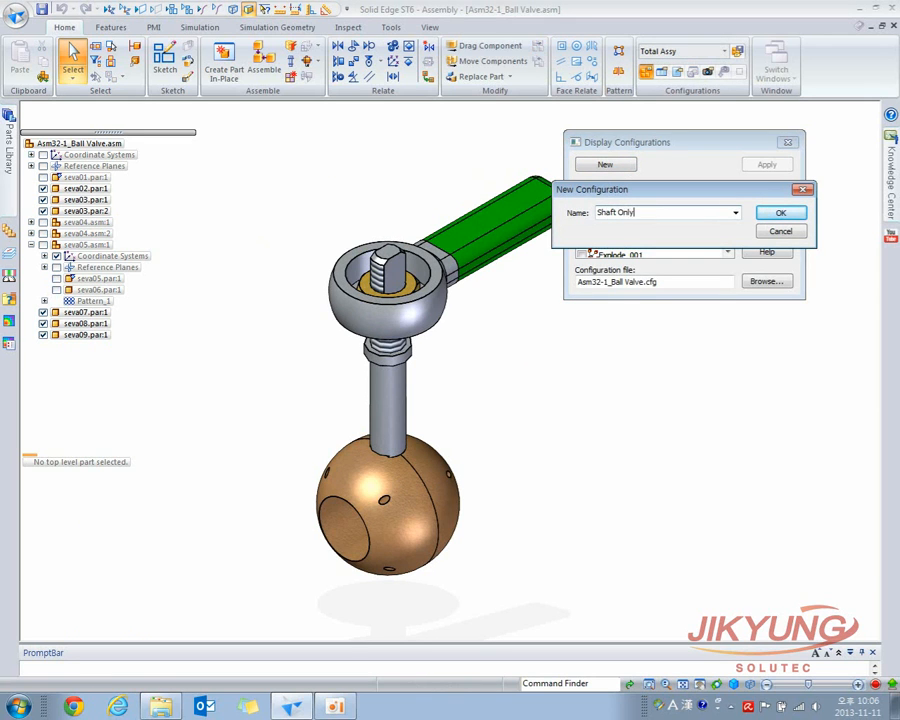
type("Shaft Only")
left_click(785, 214)
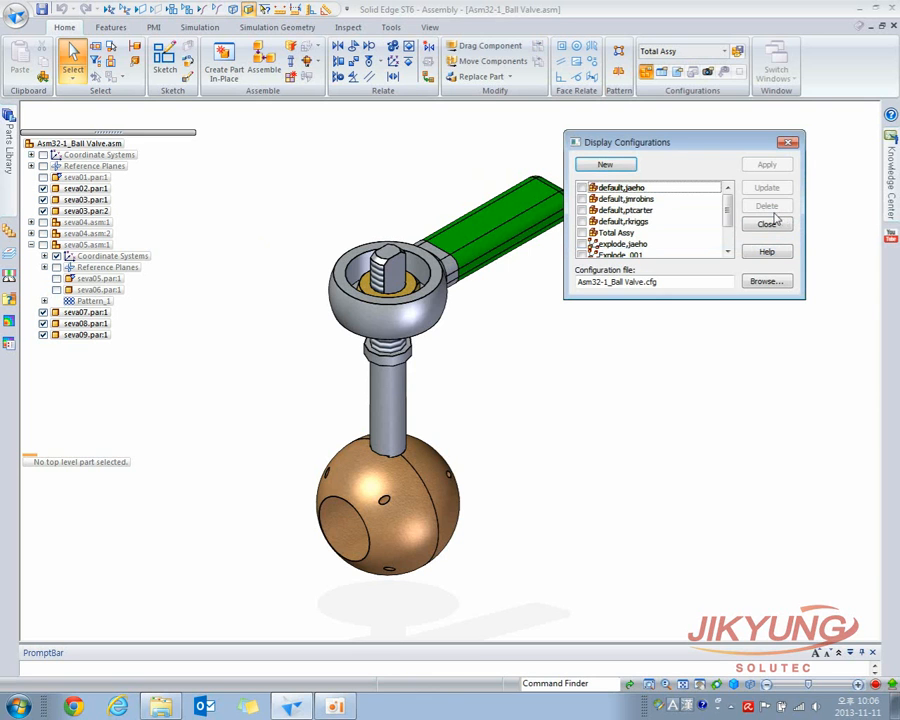
left_click(760, 226)
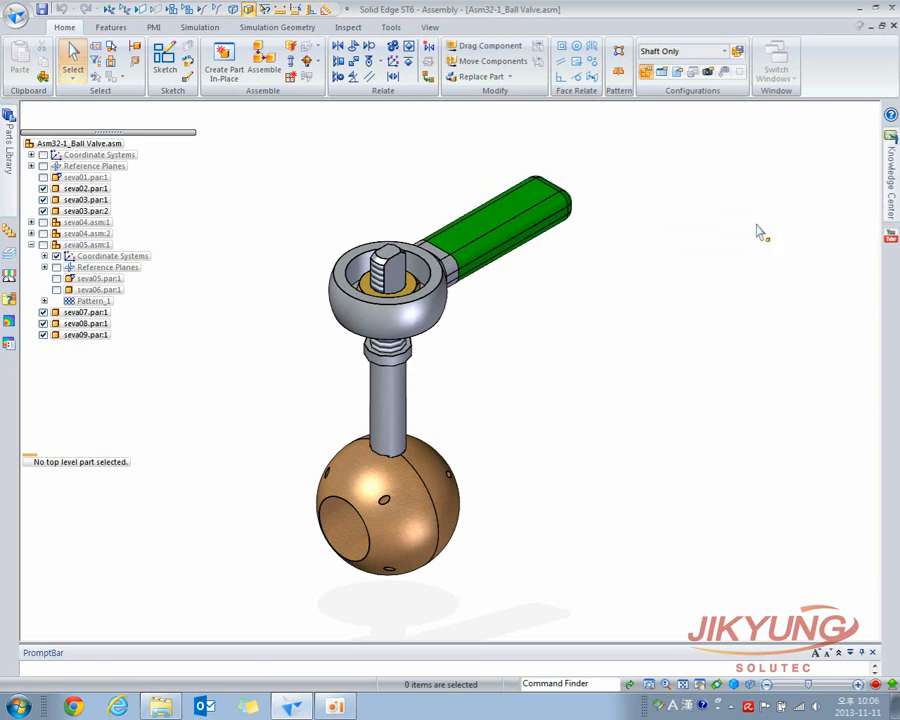
Switch the display to the Total Assy configuration and back to Shaft Only.
left_click(722, 51)
left_click(651, 128)
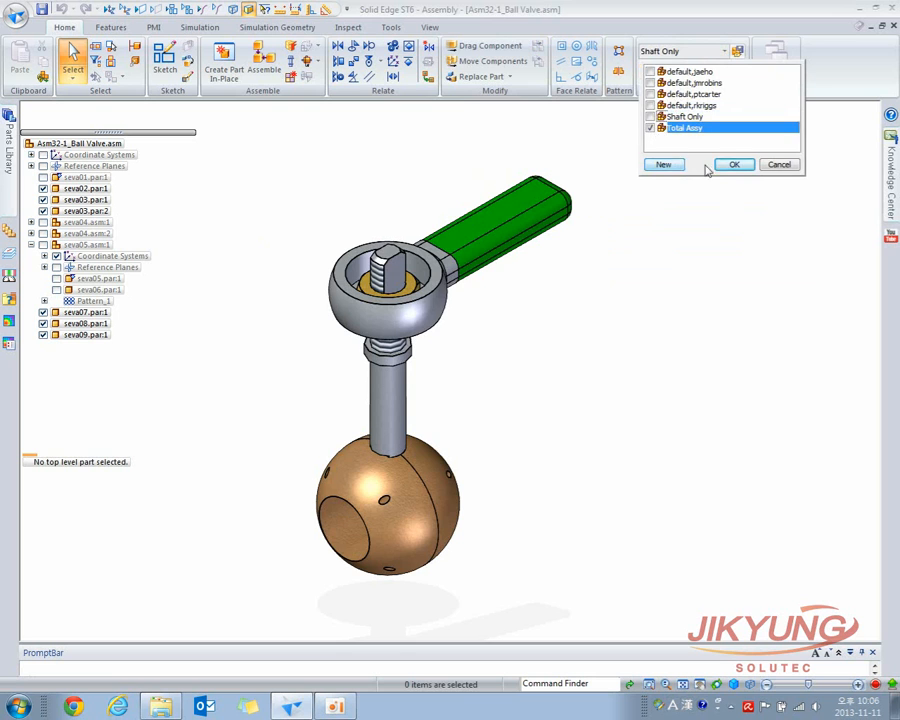
left_click(733, 164)
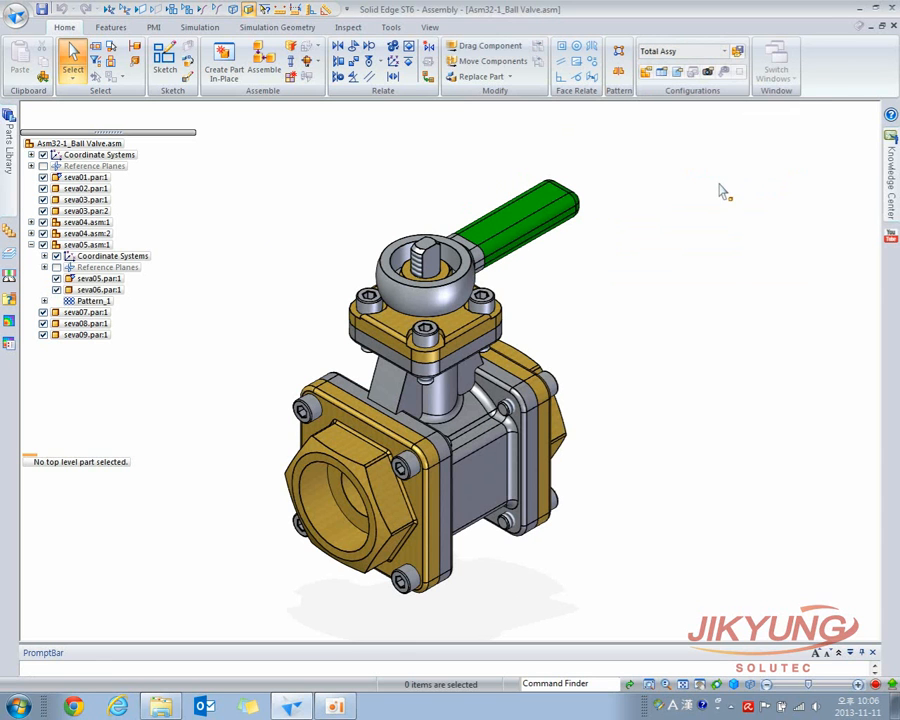
left_click(722, 51)
left_click(651, 117)
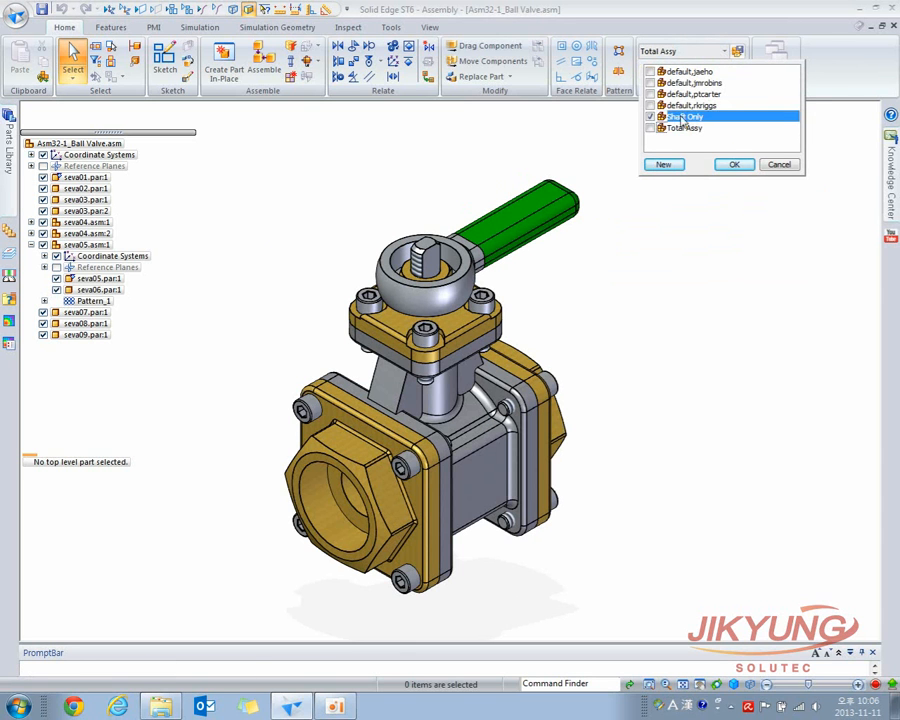
left_click(734, 165)
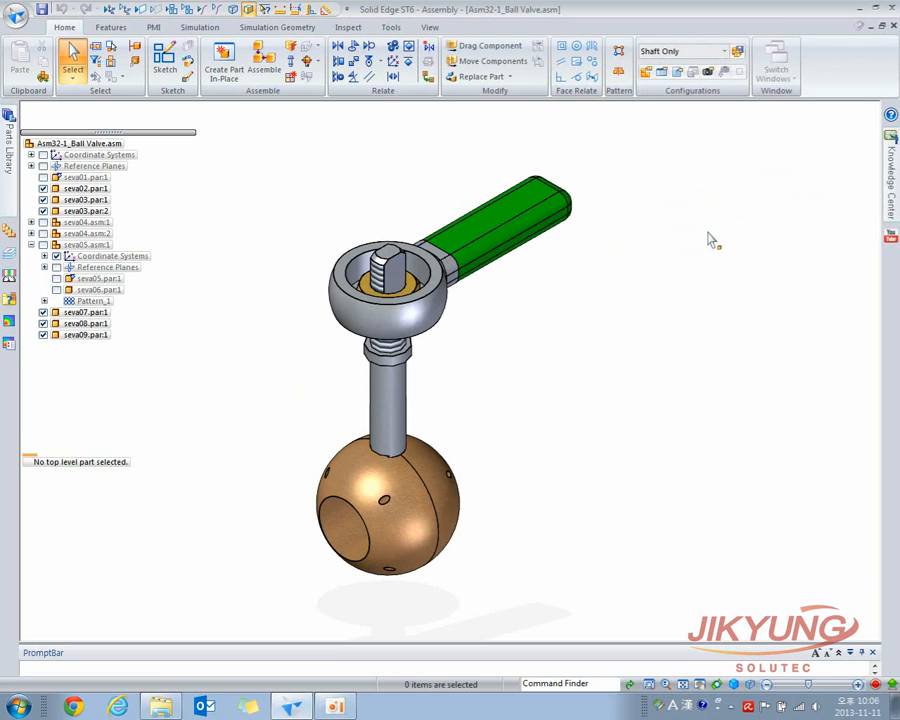